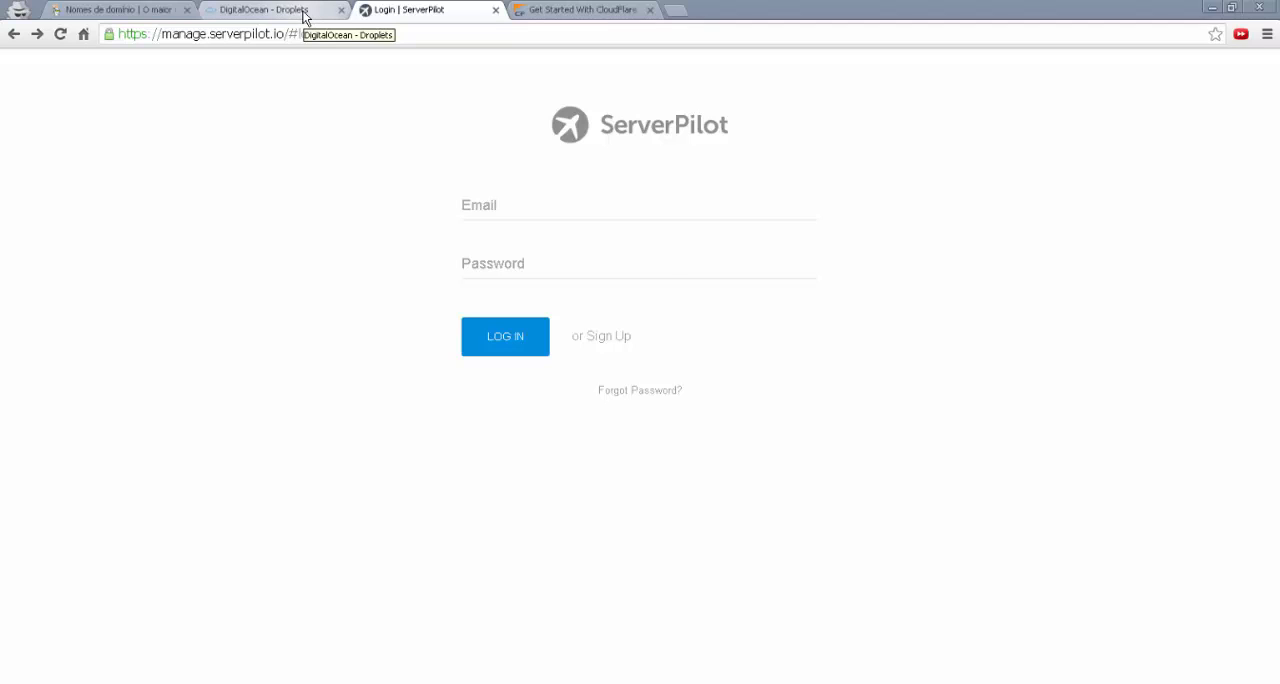
click(304, 17)
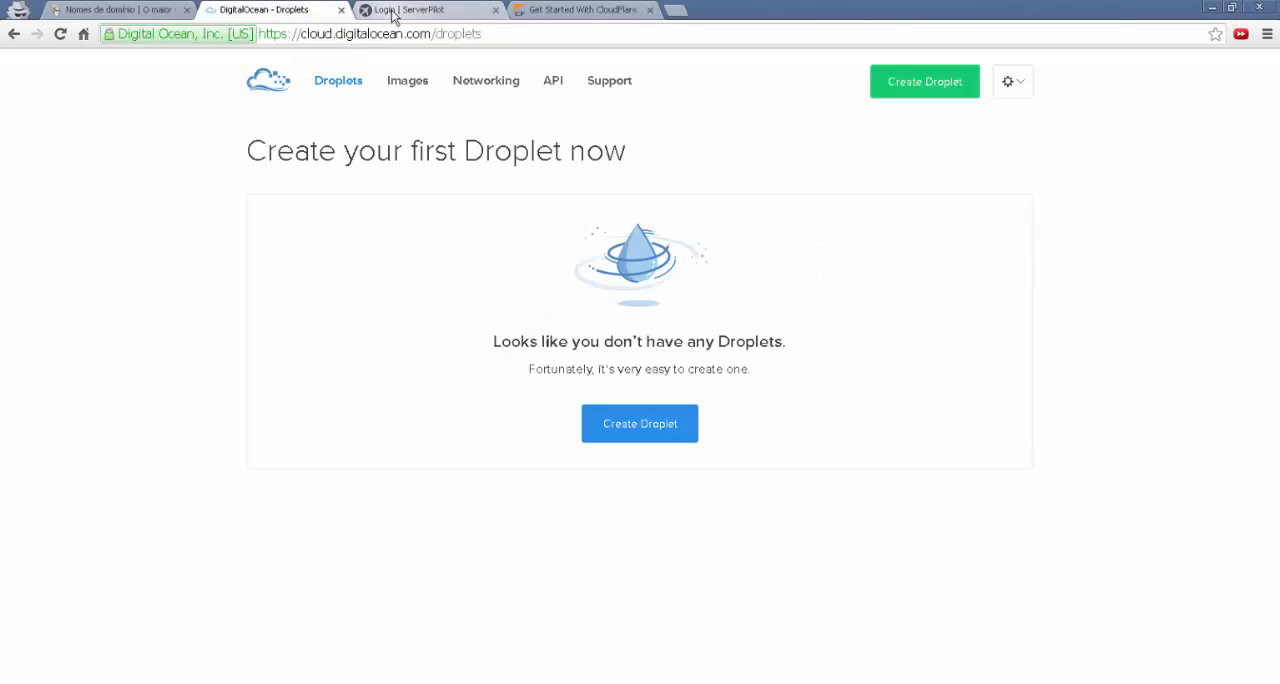
click(582, 12)
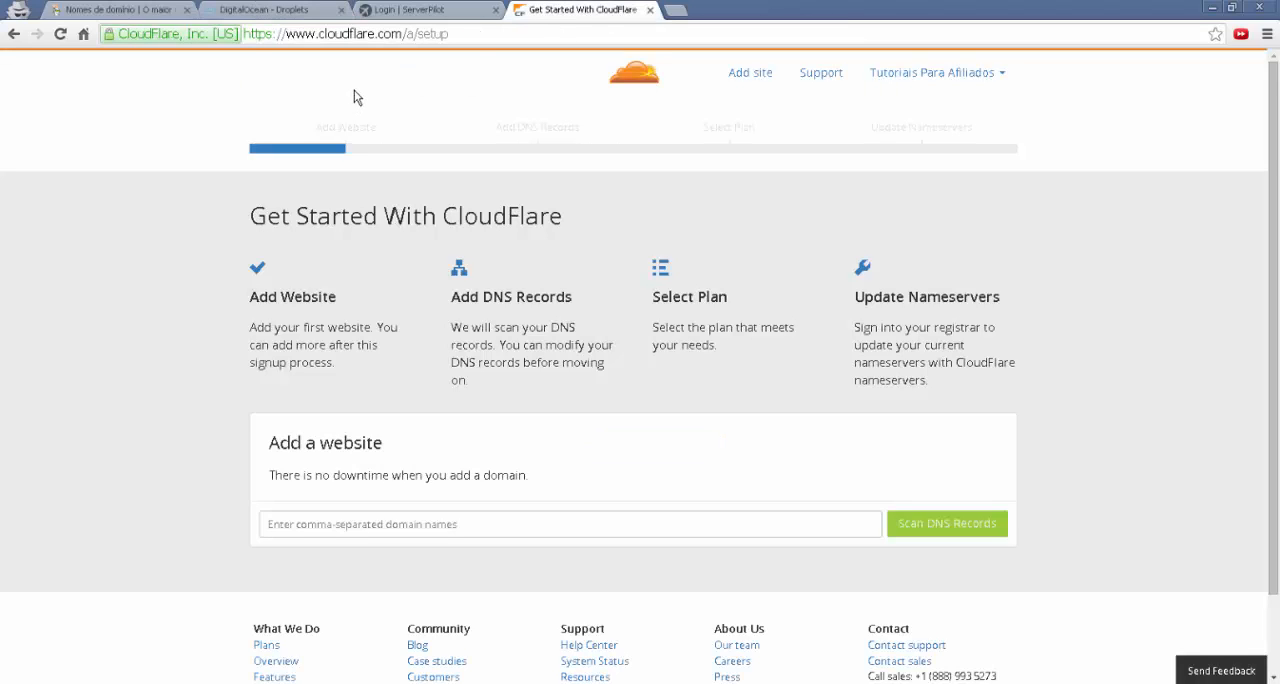
Switch to DigitalOcean, start creating a new Droplet and choose the $5/mo size with 512 MB
click(262, 12)
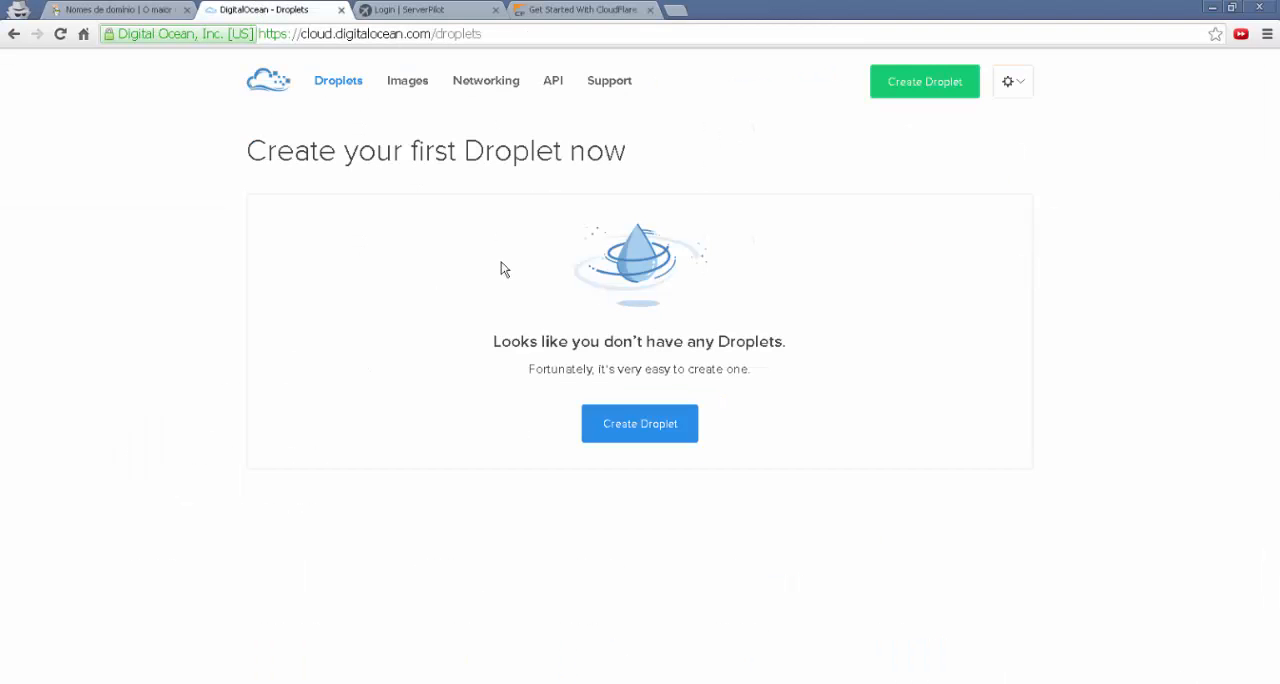
click(648, 428)
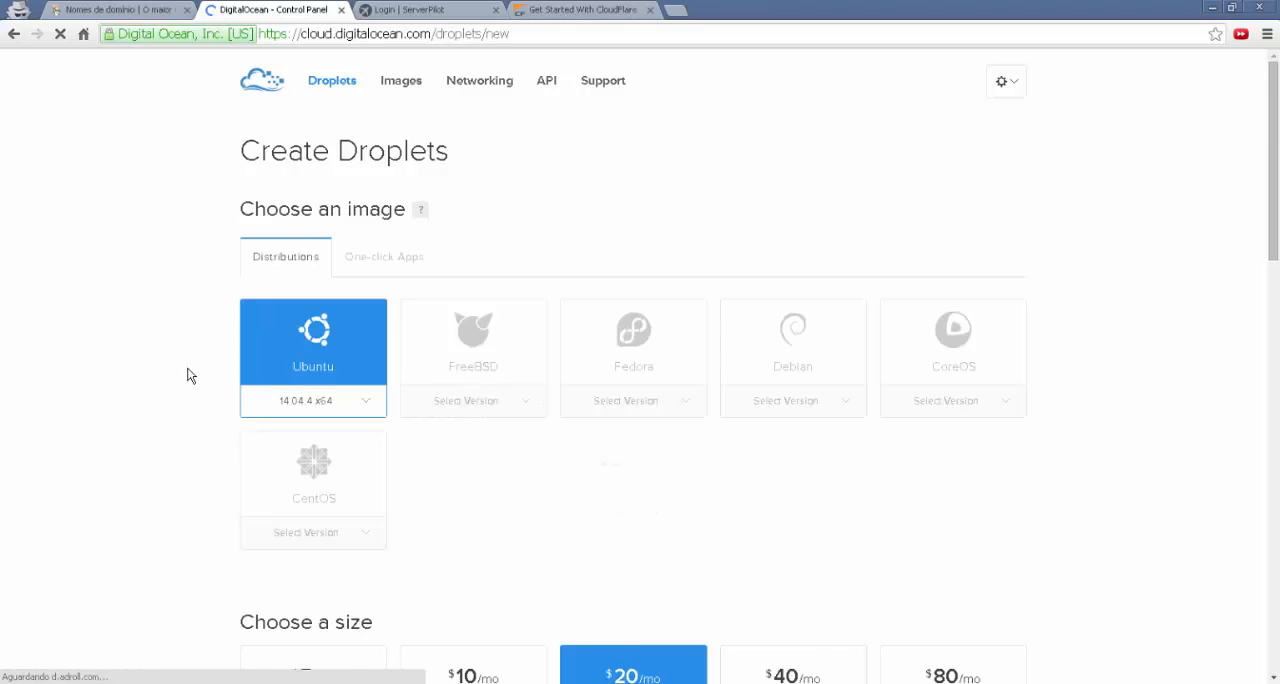
scroll(189, 371, down, 3)
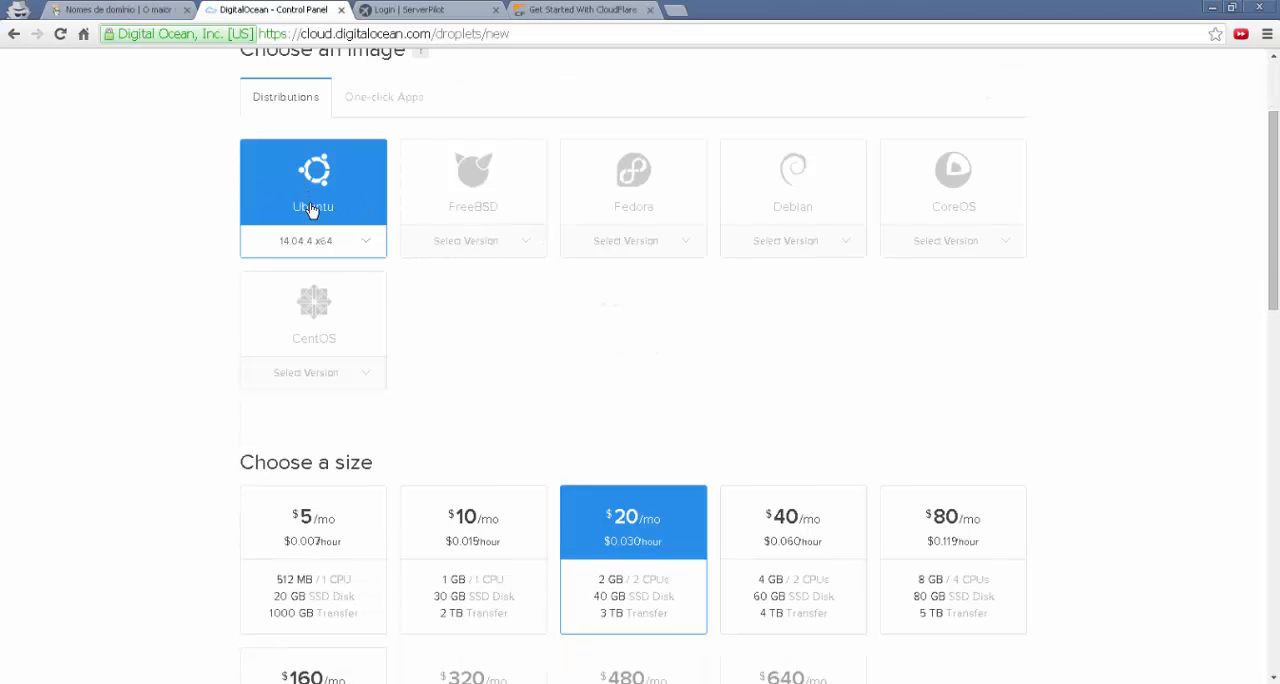
scroll(337, 240, down, 3)
click(332, 418)
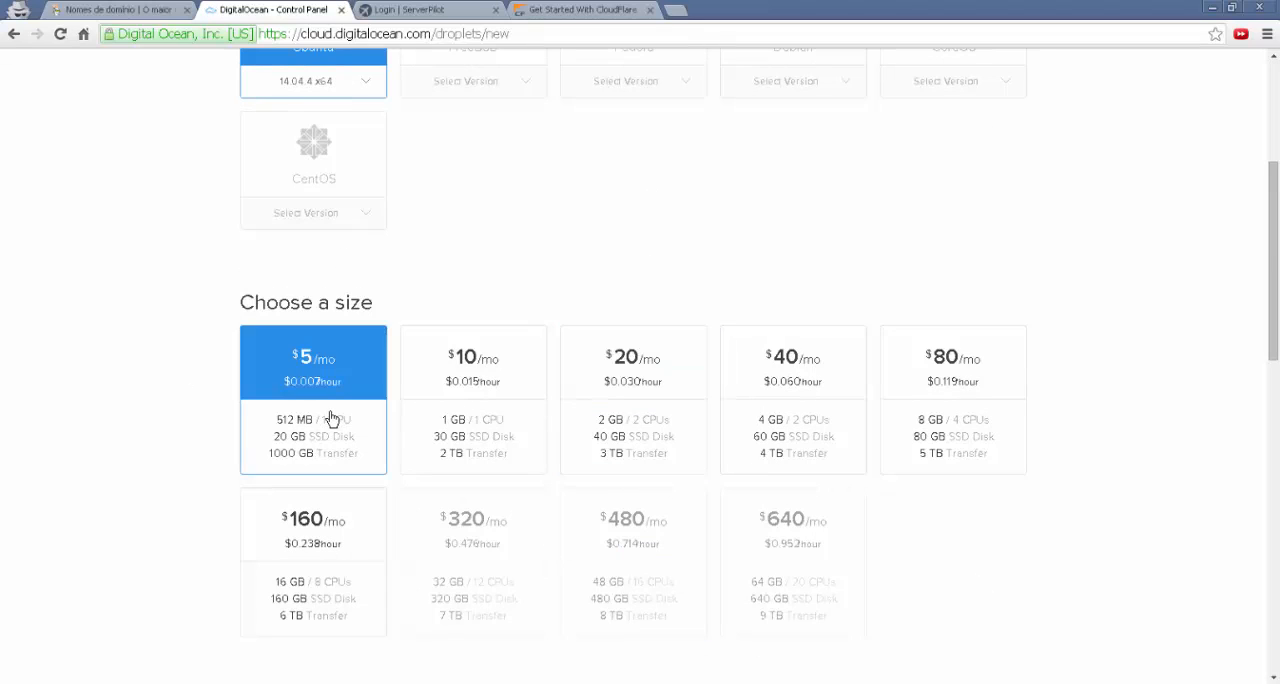
Set the Droplet's hostname to server01 and create it
scroll(312, 374, down, 9)
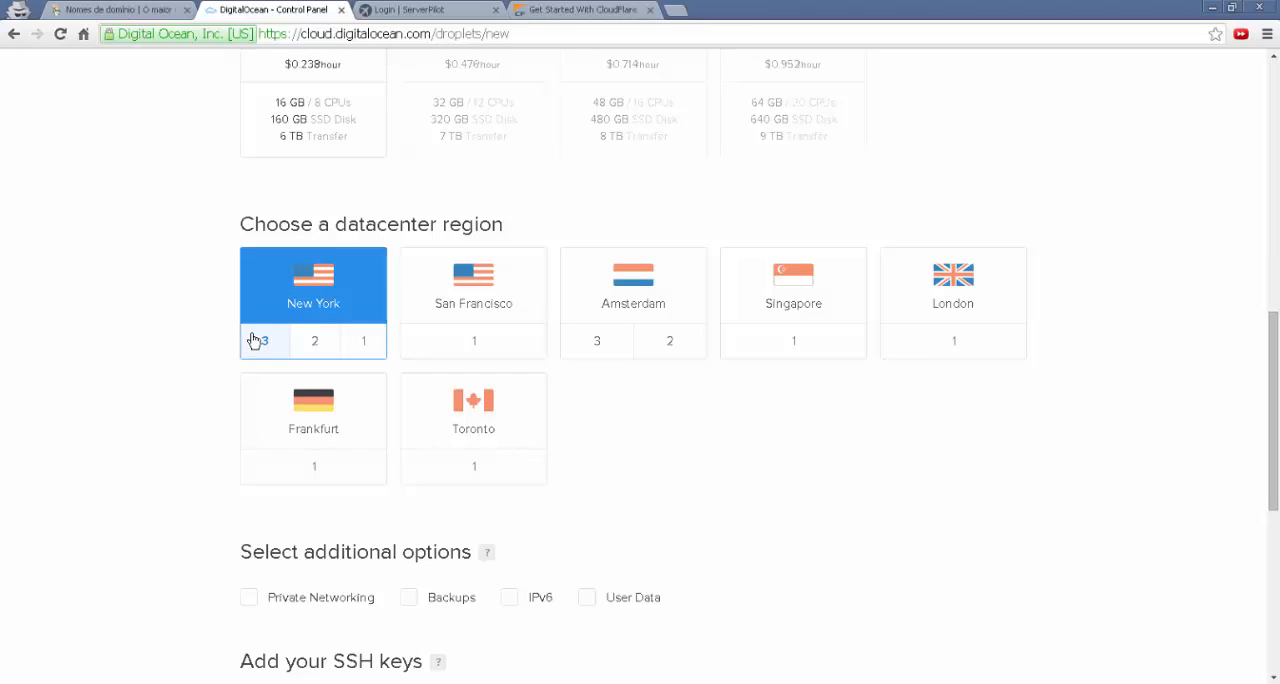
scroll(265, 345, down, 3)
scroll(267, 368, down, 2)
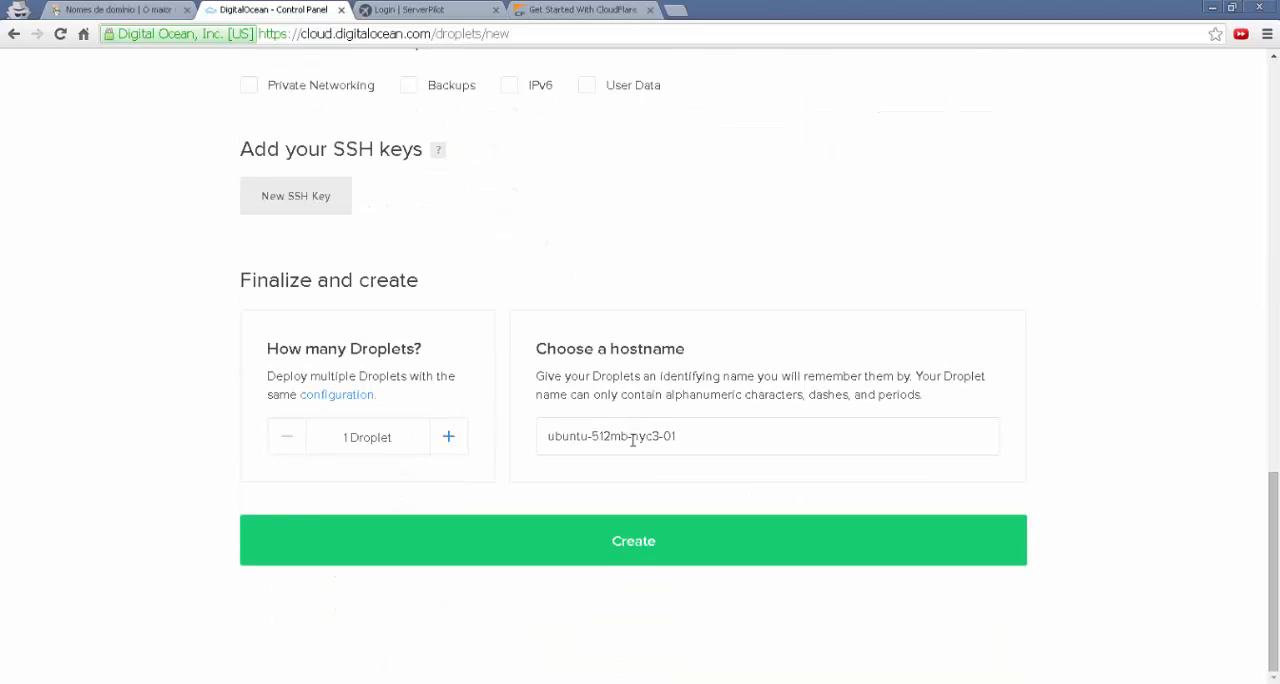
drag(702, 436, 514, 426)
text(serv)
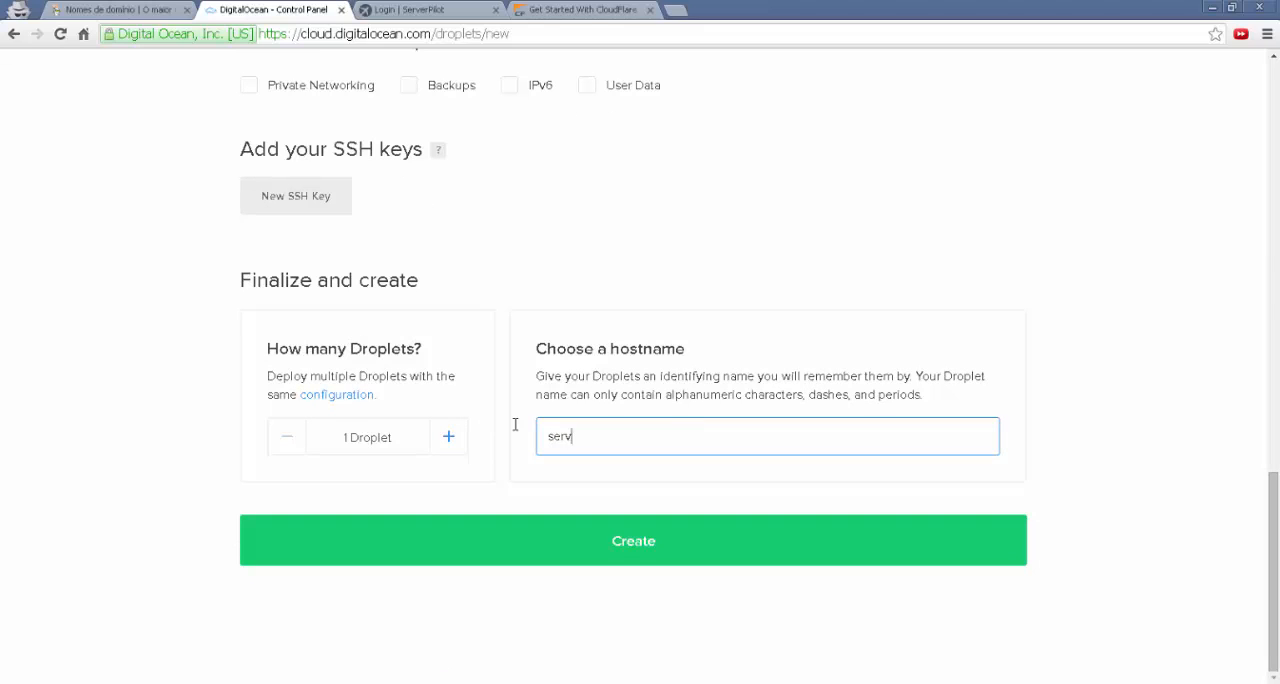
text(er01)
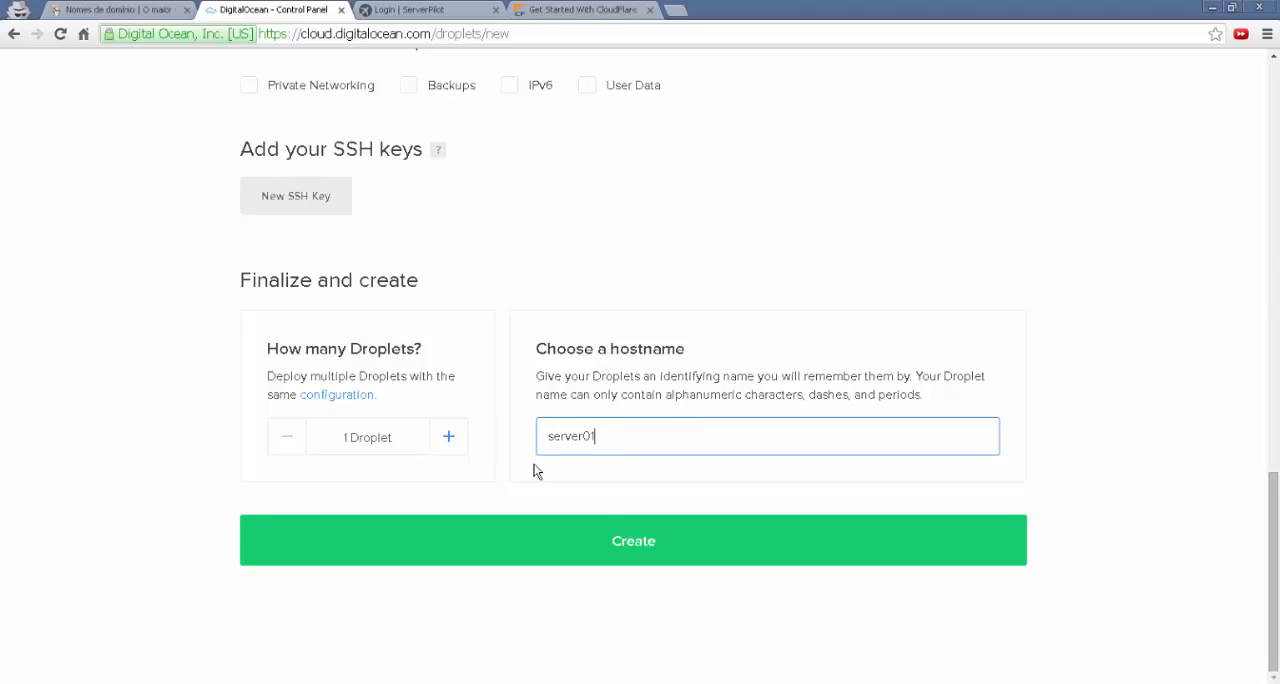
click(610, 536)
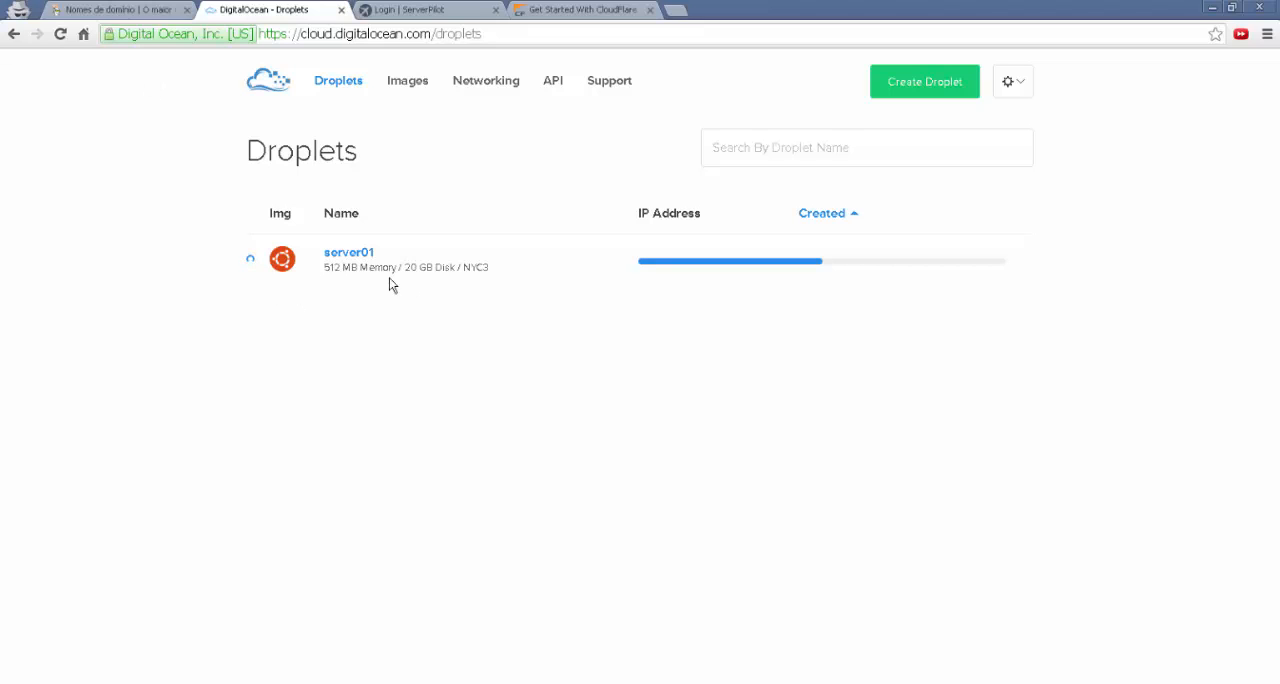
drag(324, 268, 501, 270)
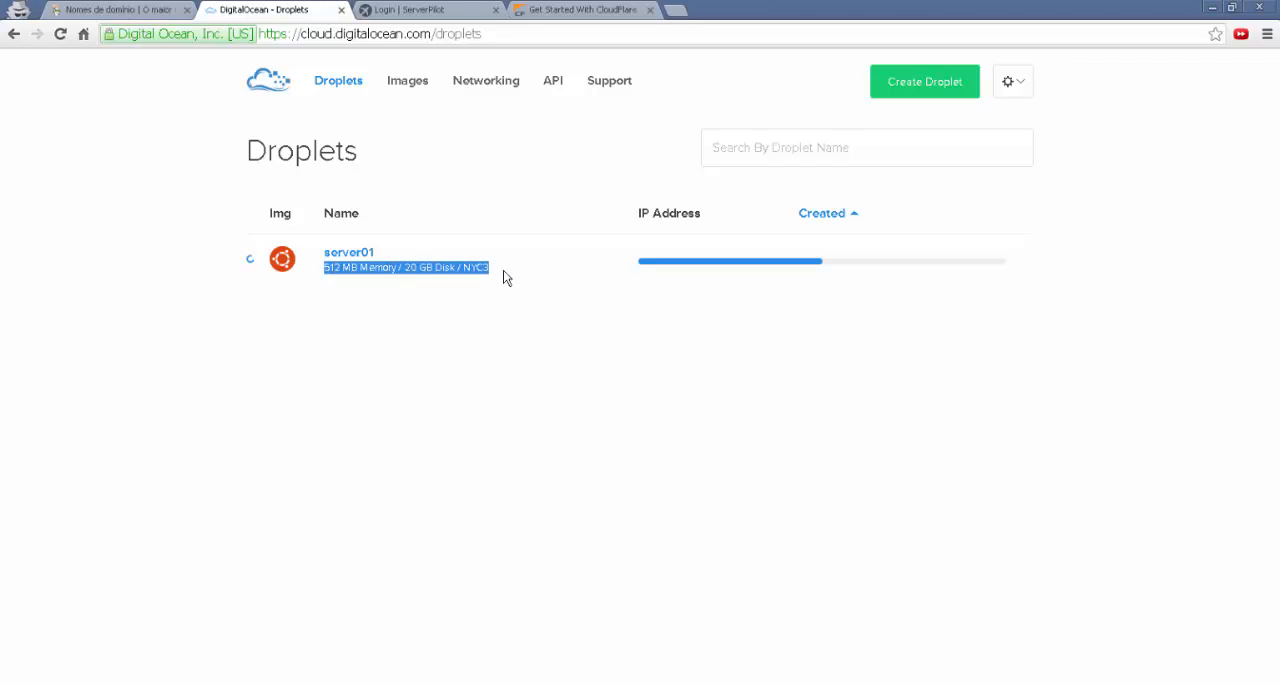
click(508, 337)
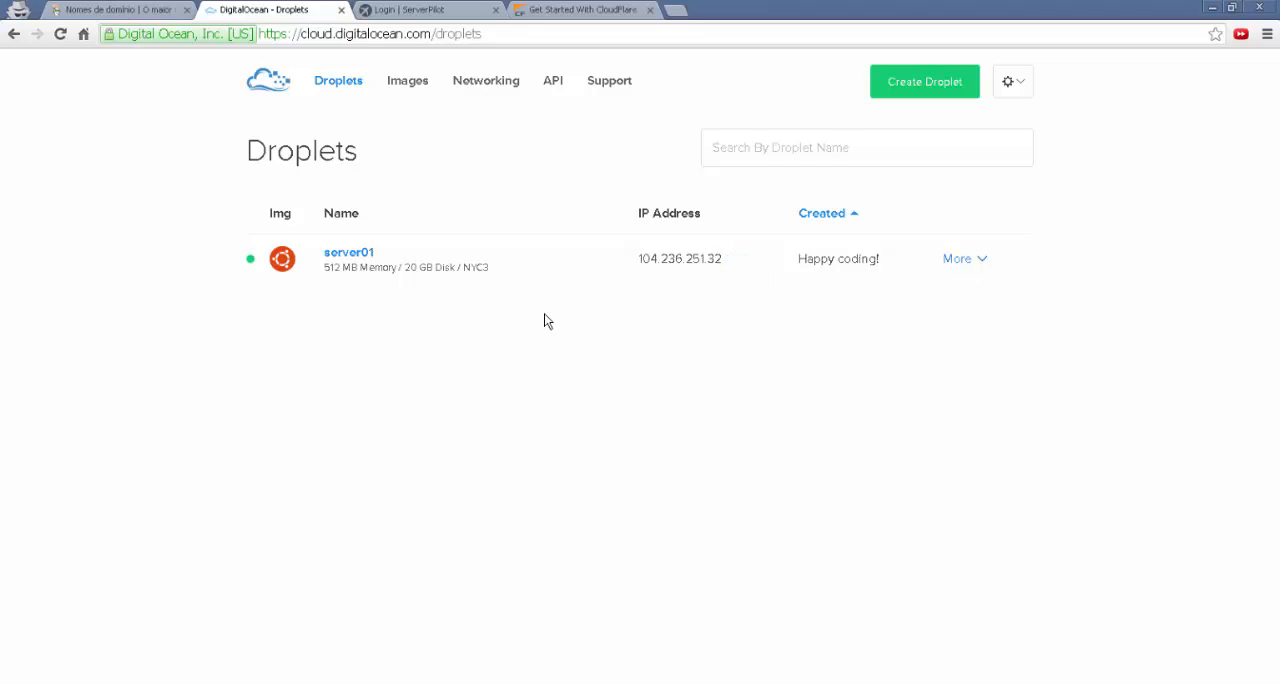
click(966, 266)
click(968, 266)
Switch to GoDaddy and sign in to the account by entering the account password
click(136, 12)
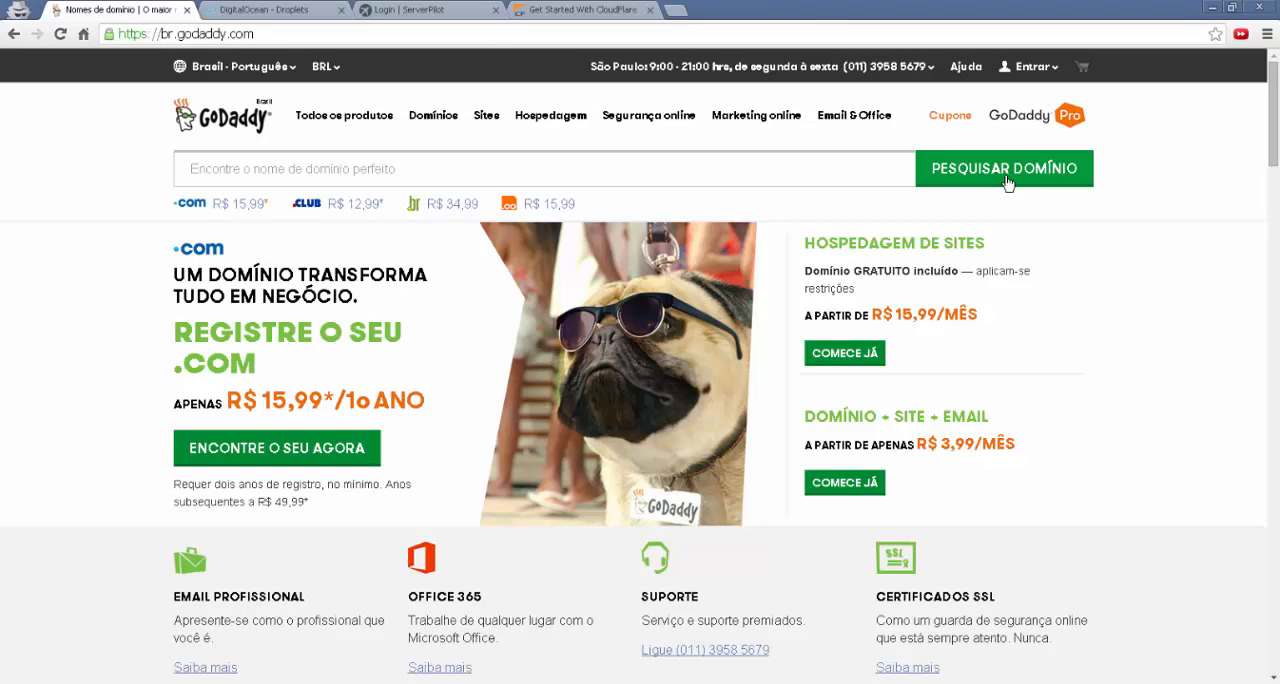
click(1036, 70)
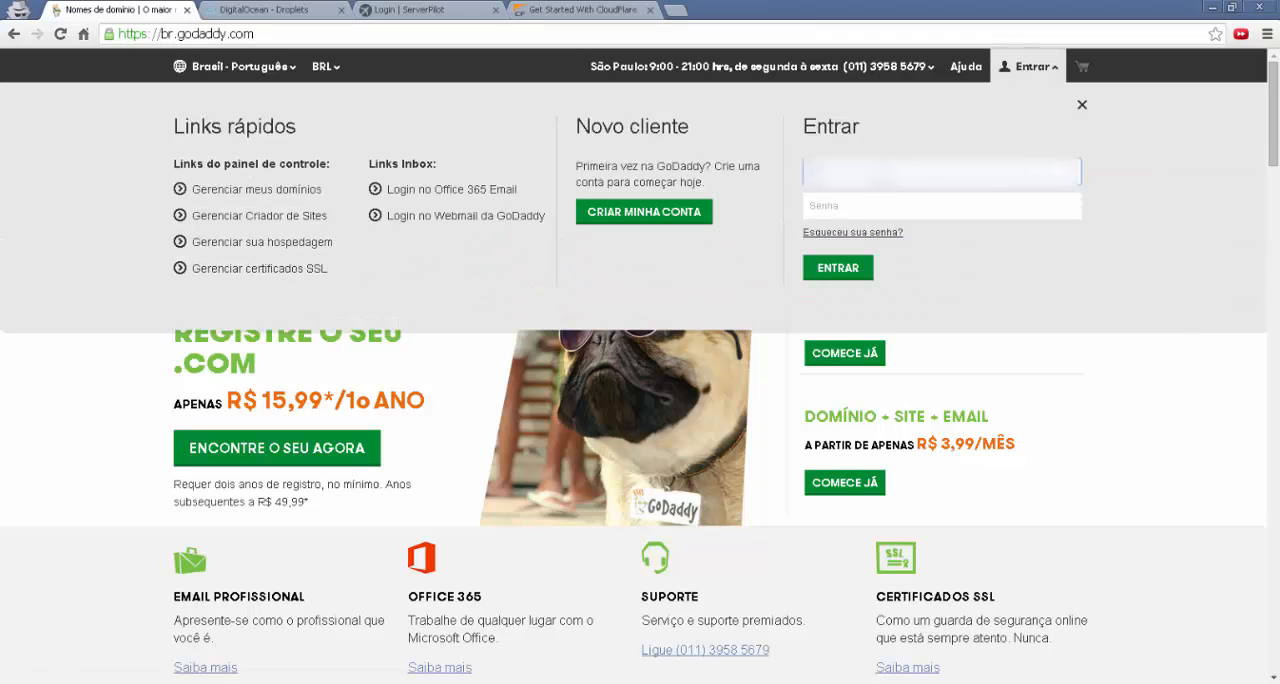
key(Tab)
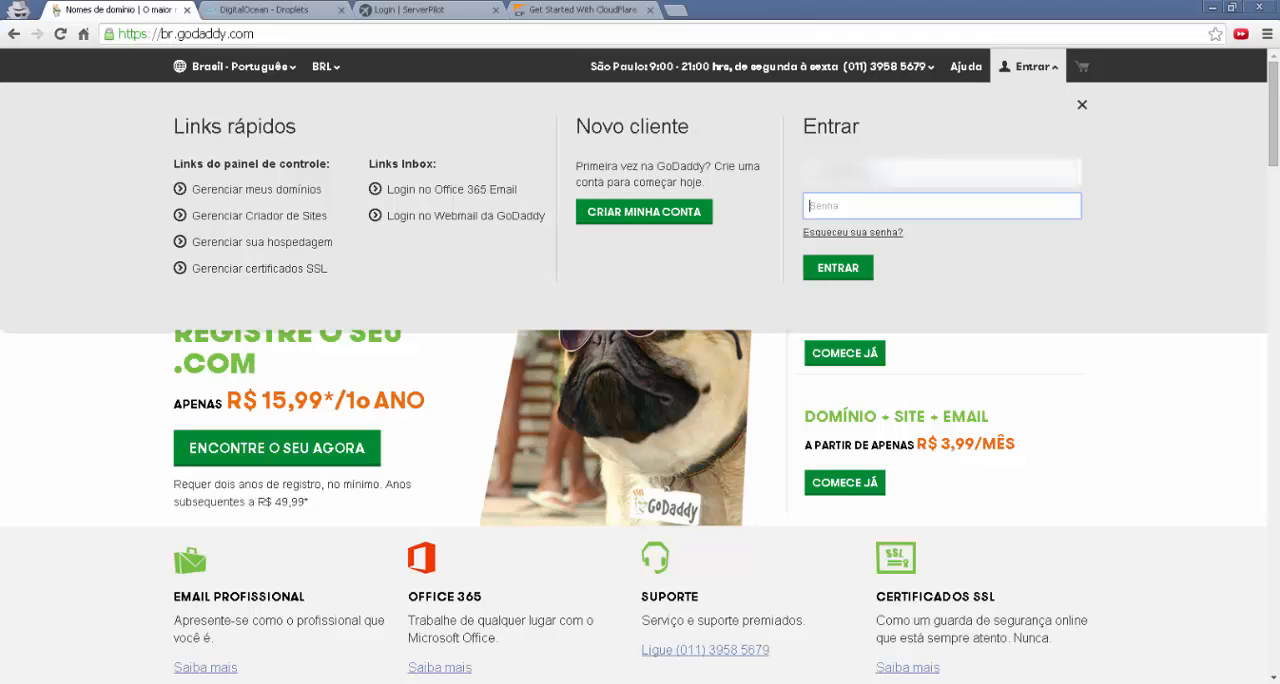
text(*)
key(Return)
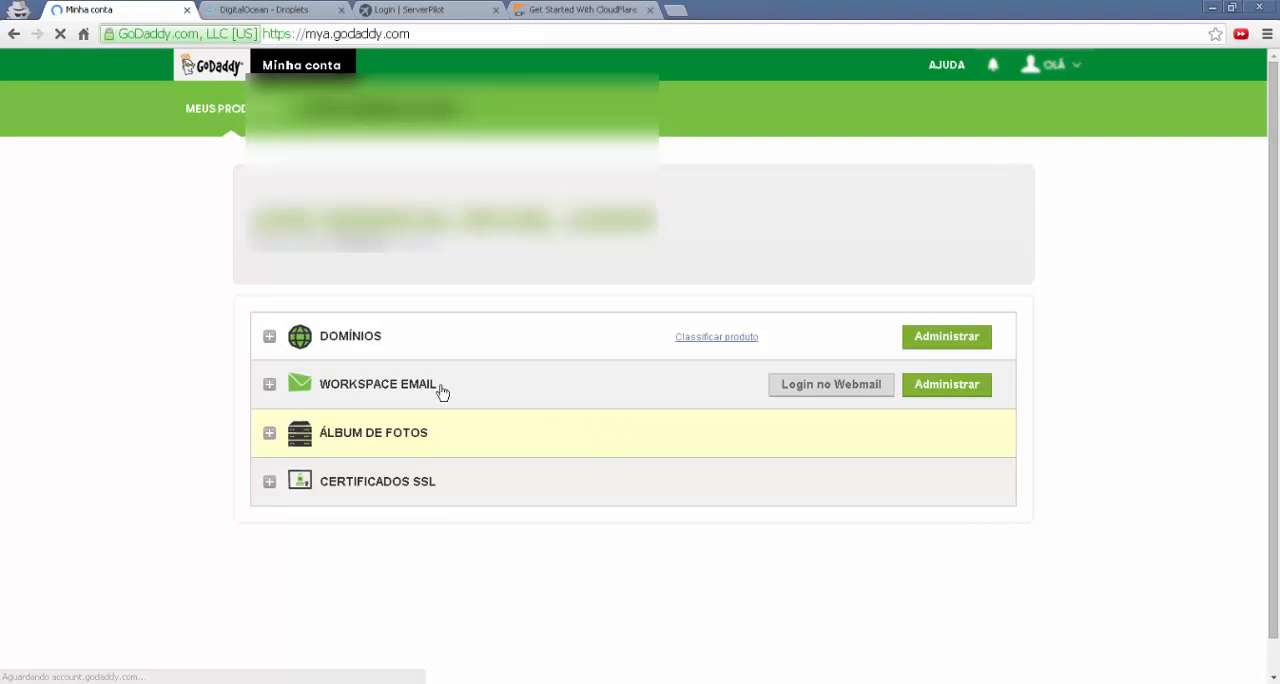
Search the account's domains for eutenhoumsite, open its DNS management and examine the name servers entry
click(269, 336)
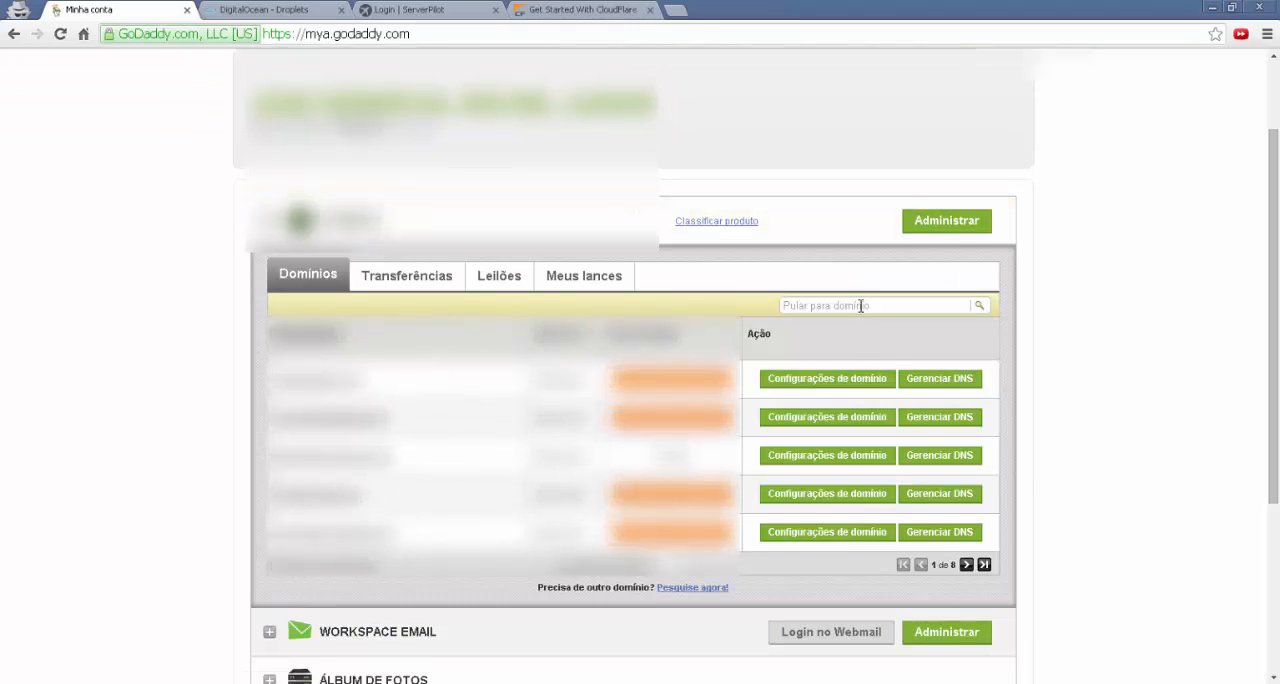
click(860, 306)
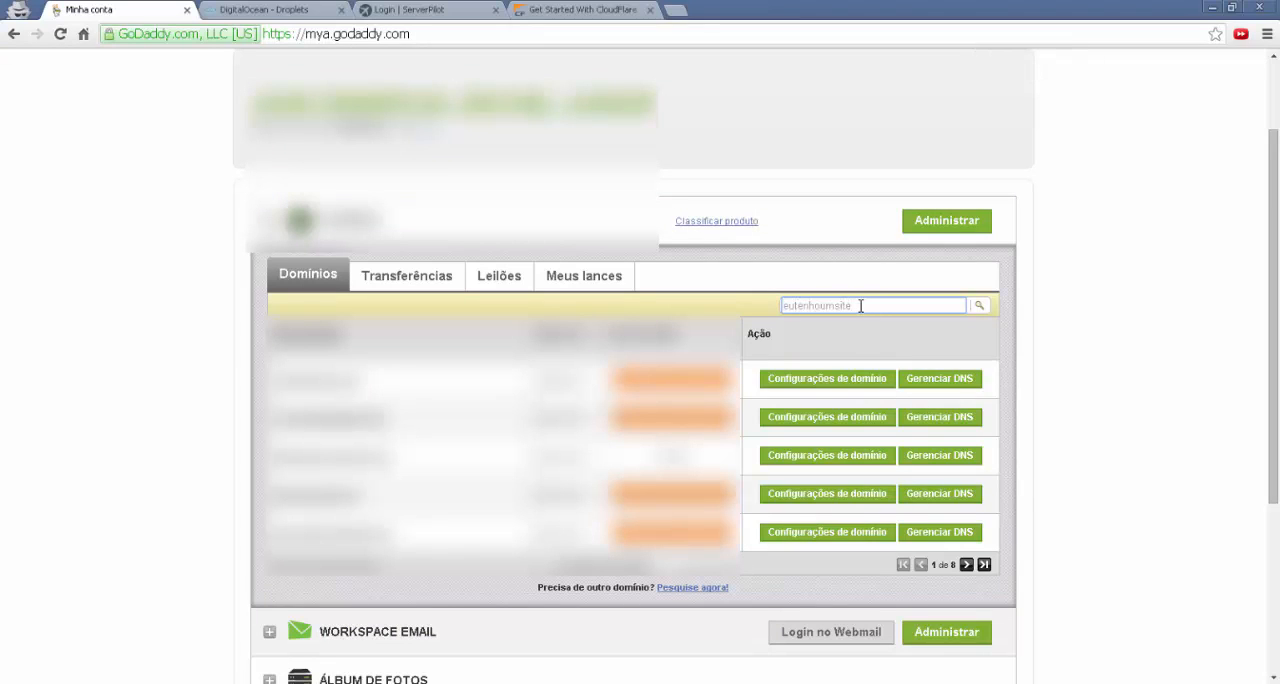
key(Return)
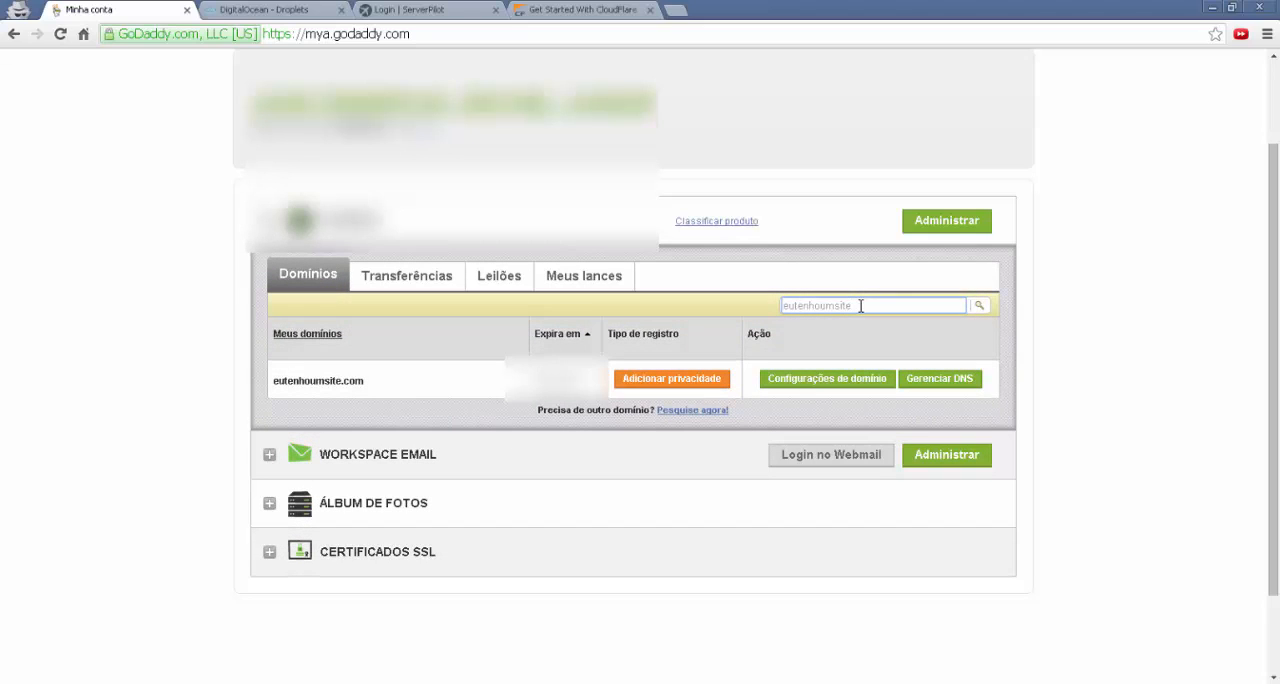
click(944, 384)
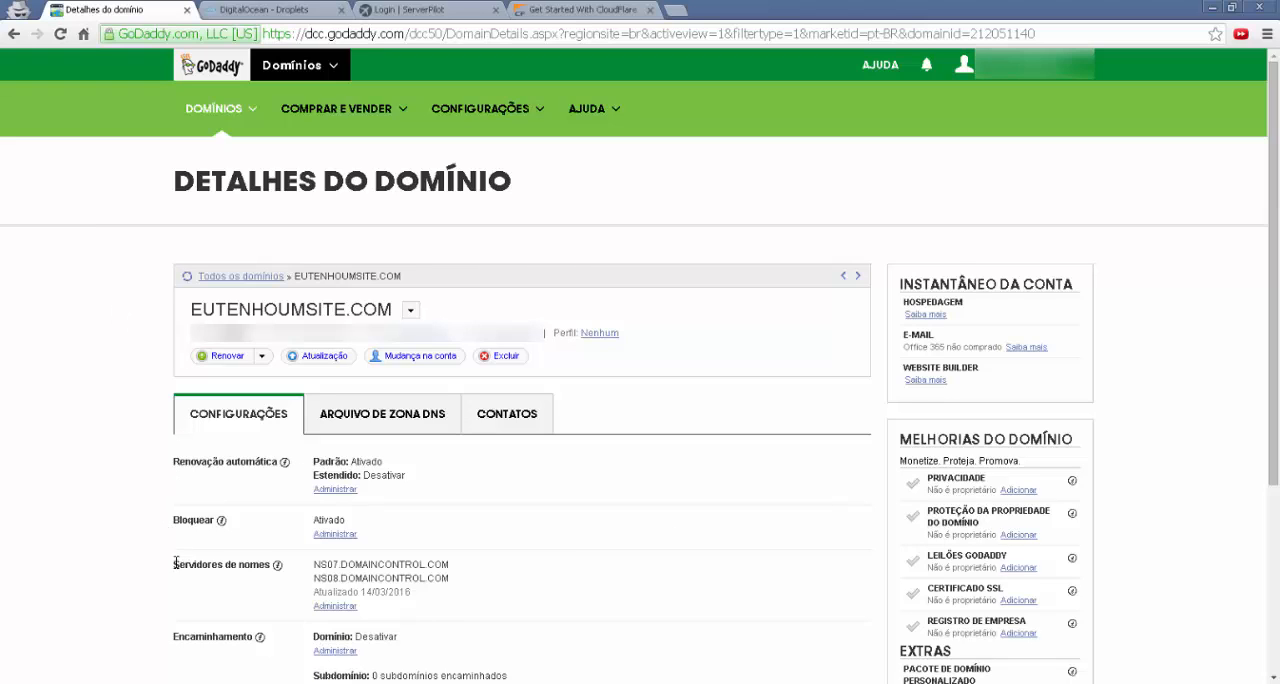
drag(175, 563, 314, 566)
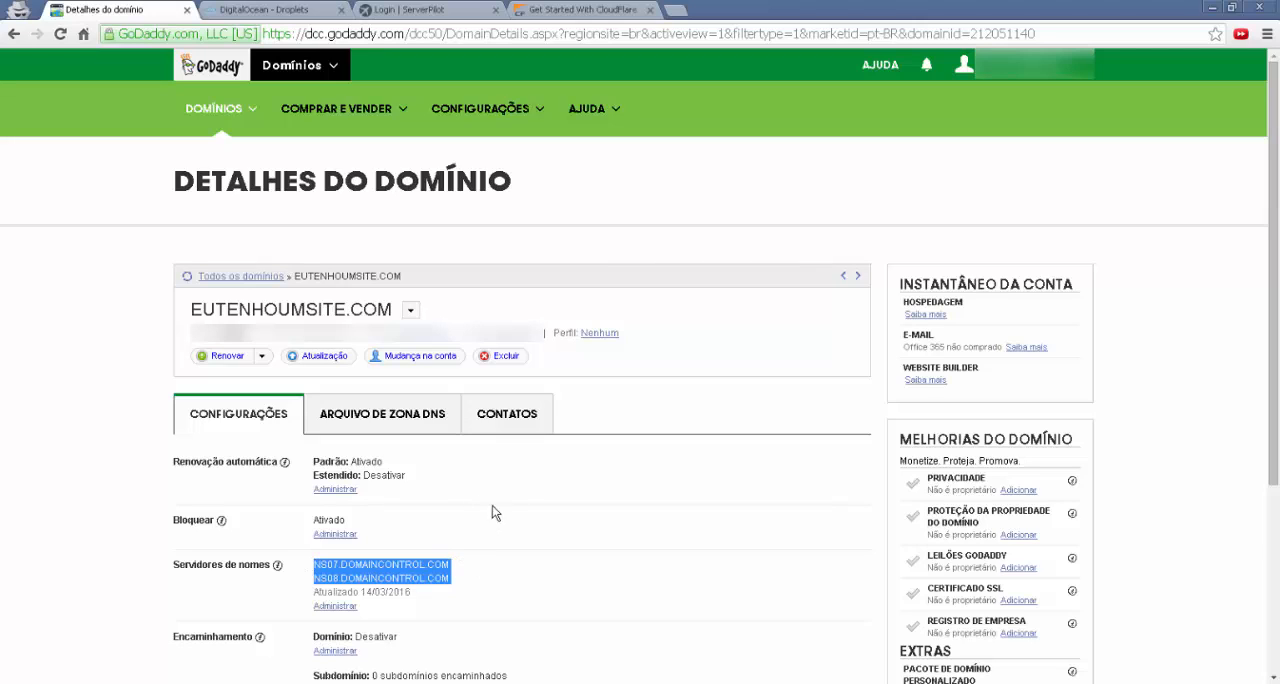
Copy the domain name EUTENHOUMSITE.COM from the GoDaddy domain details and enter it as the website to add in CloudFlare
click(571, 12)
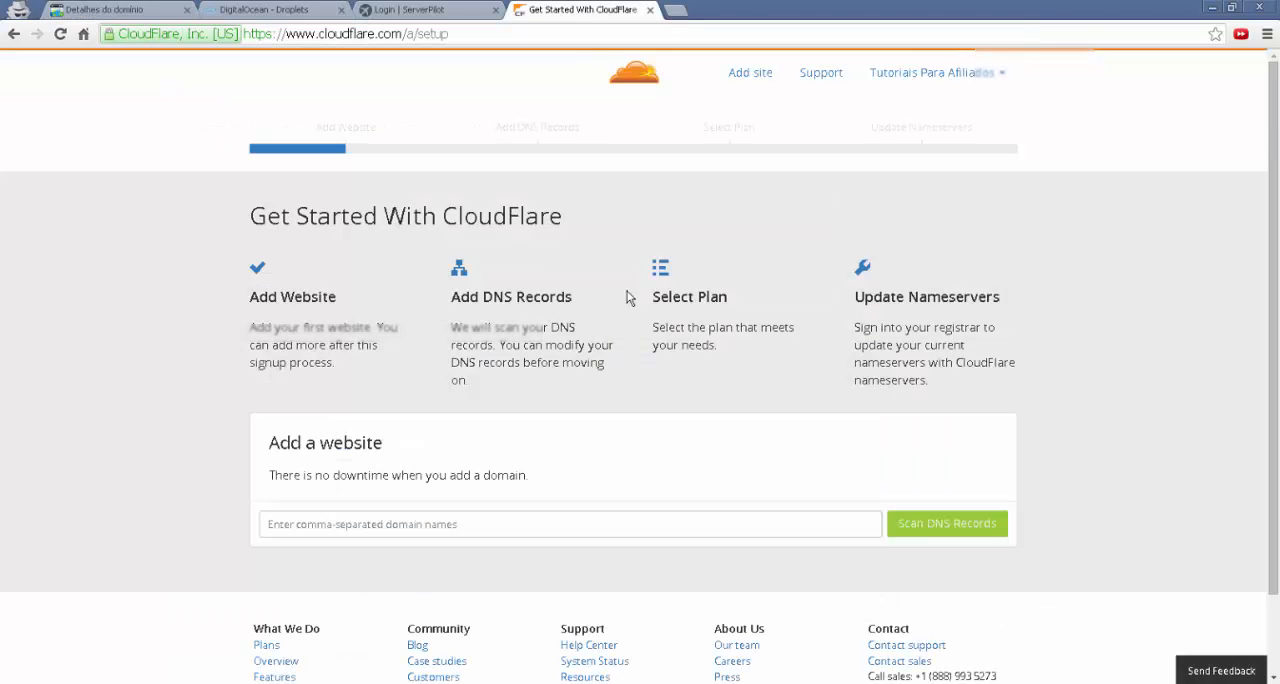
click(493, 523)
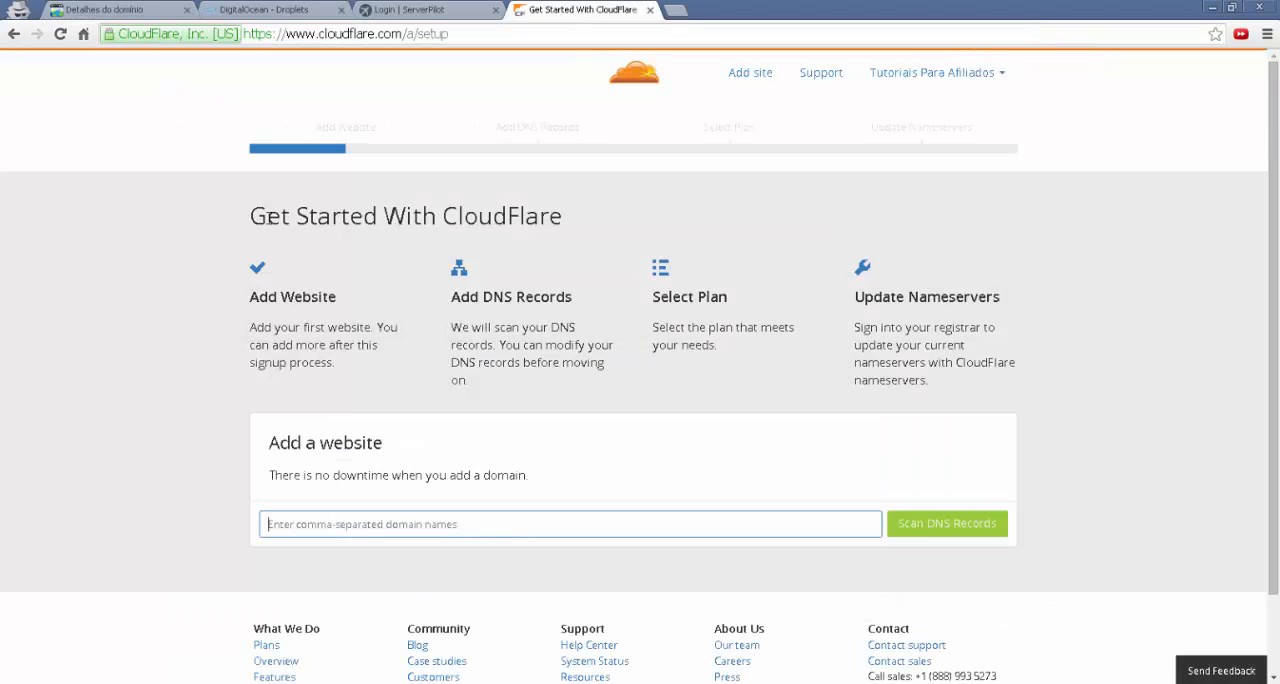
click(127, 12)
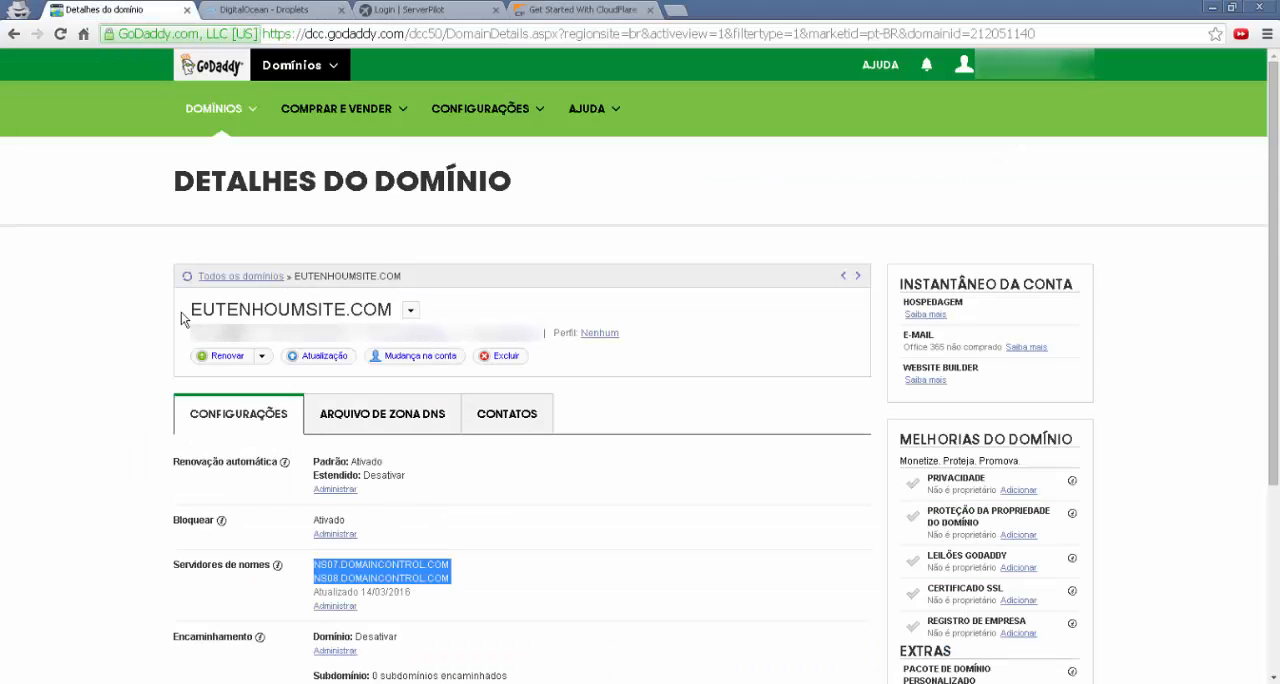
drag(189, 310, 390, 316)
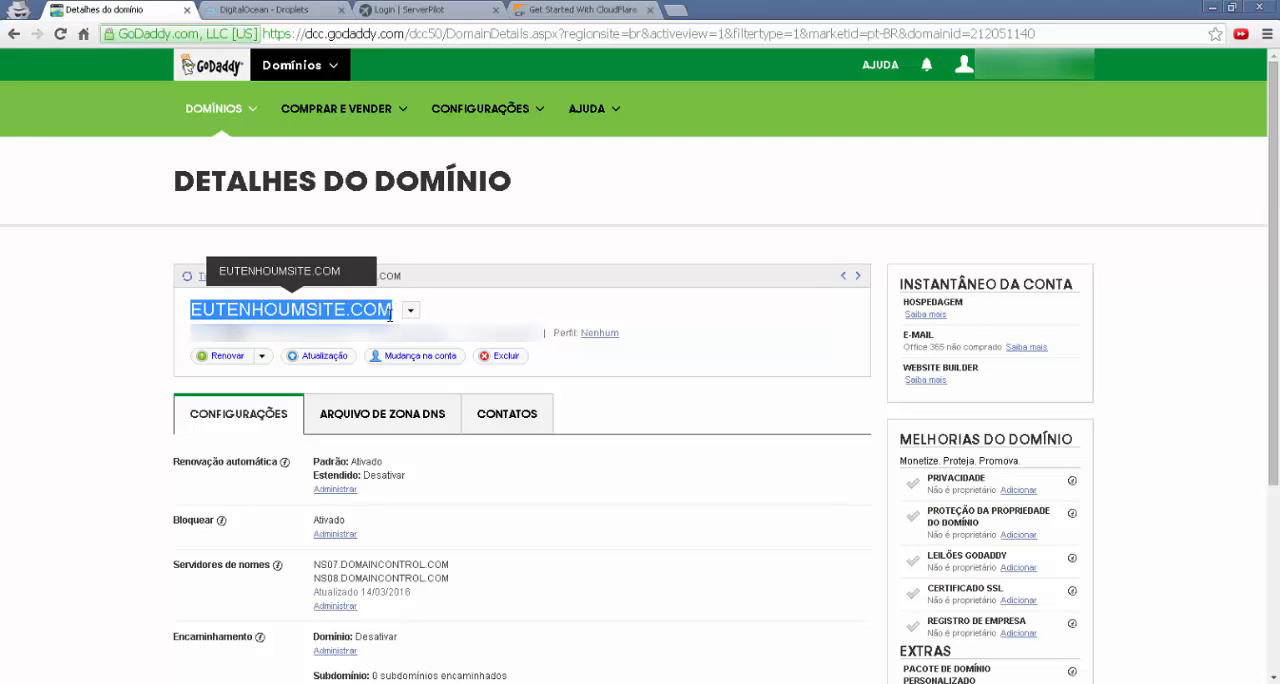
right_click(376, 305)
click(410, 316)
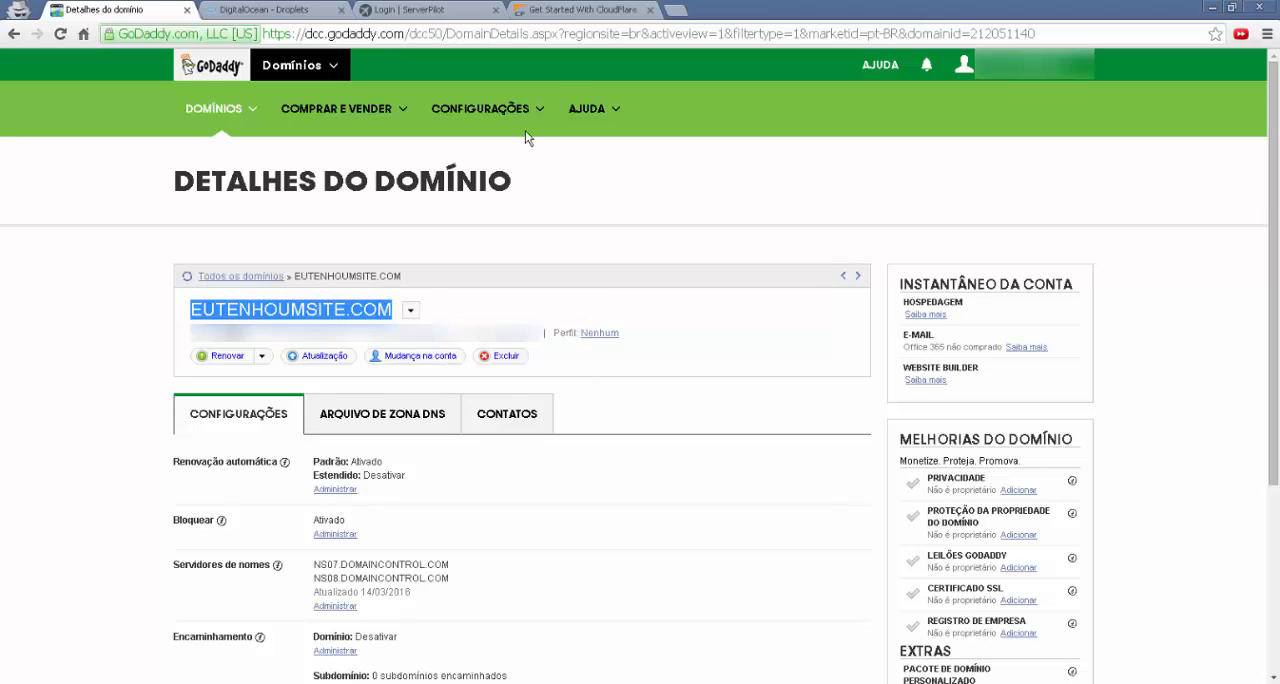
click(567, 14)
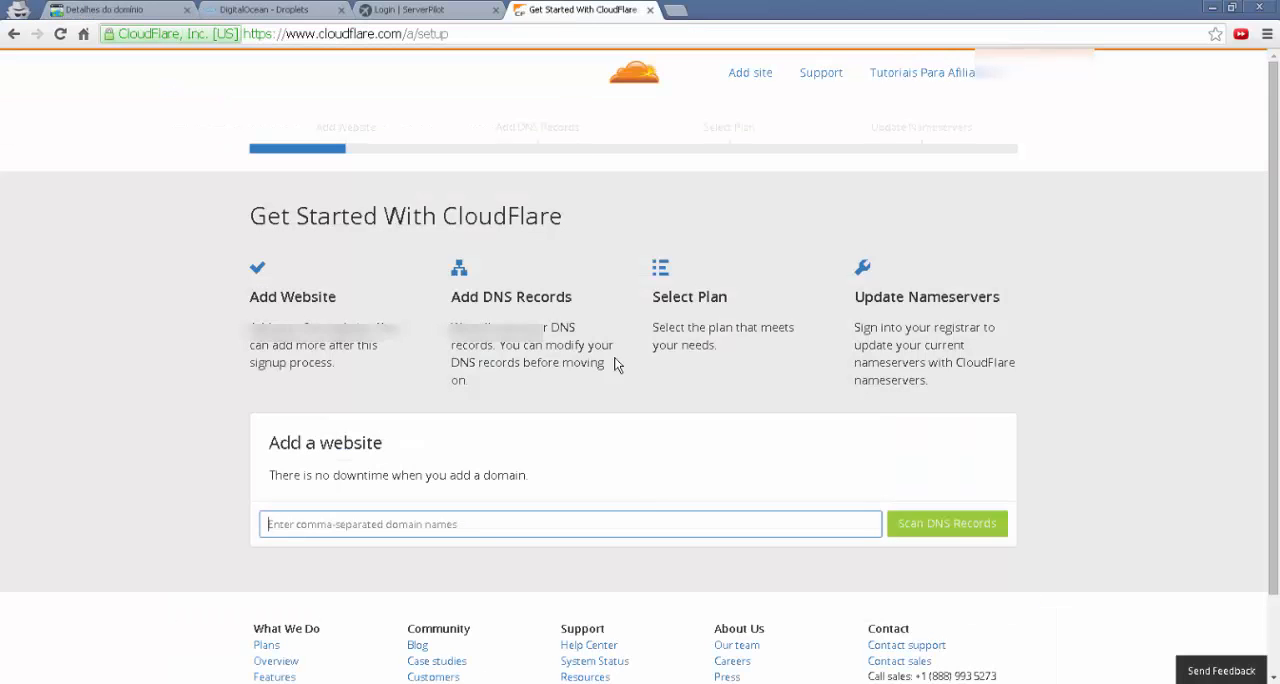
right_click(521, 521)
click(558, 409)
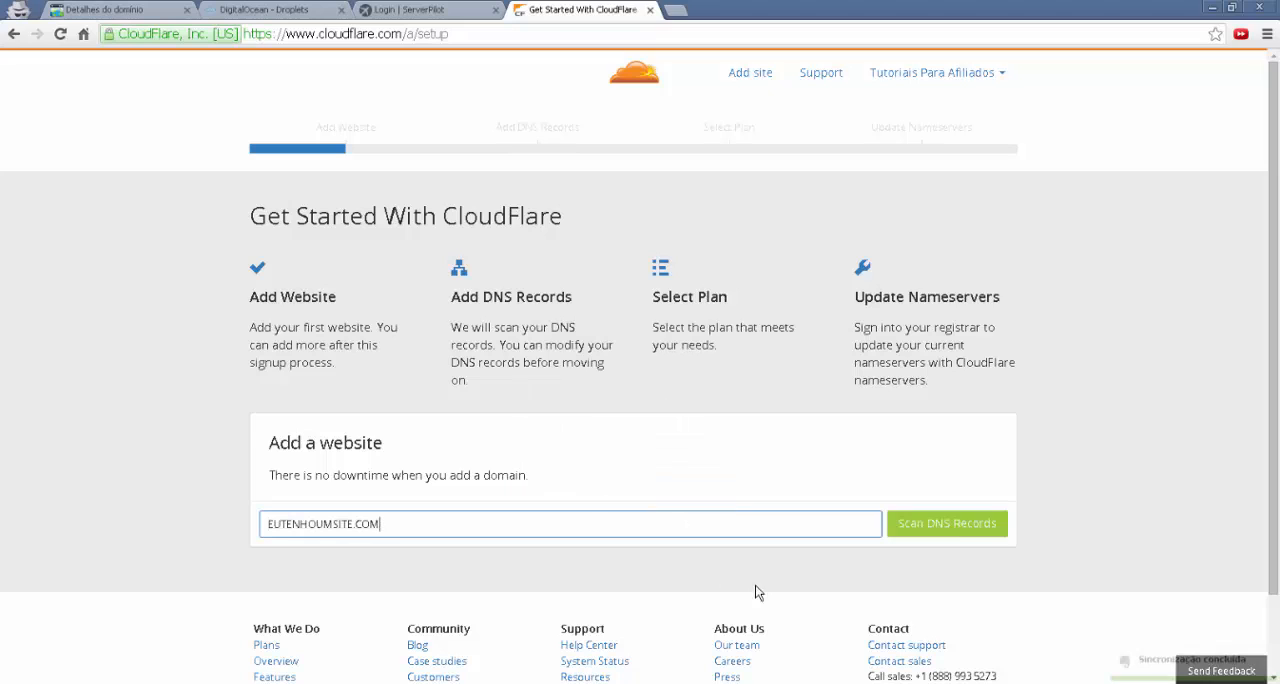
Scan the domain's DNS records, pause the intro video, and continue to the list of found records
click(934, 527)
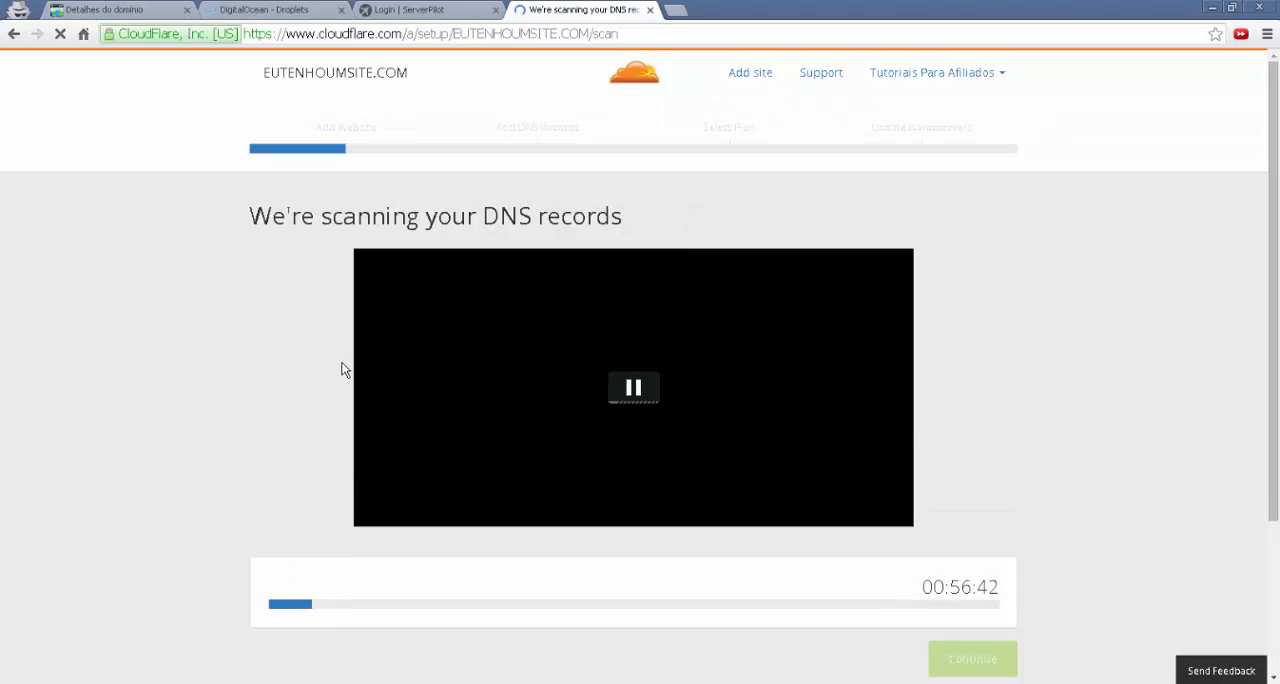
click(632, 388)
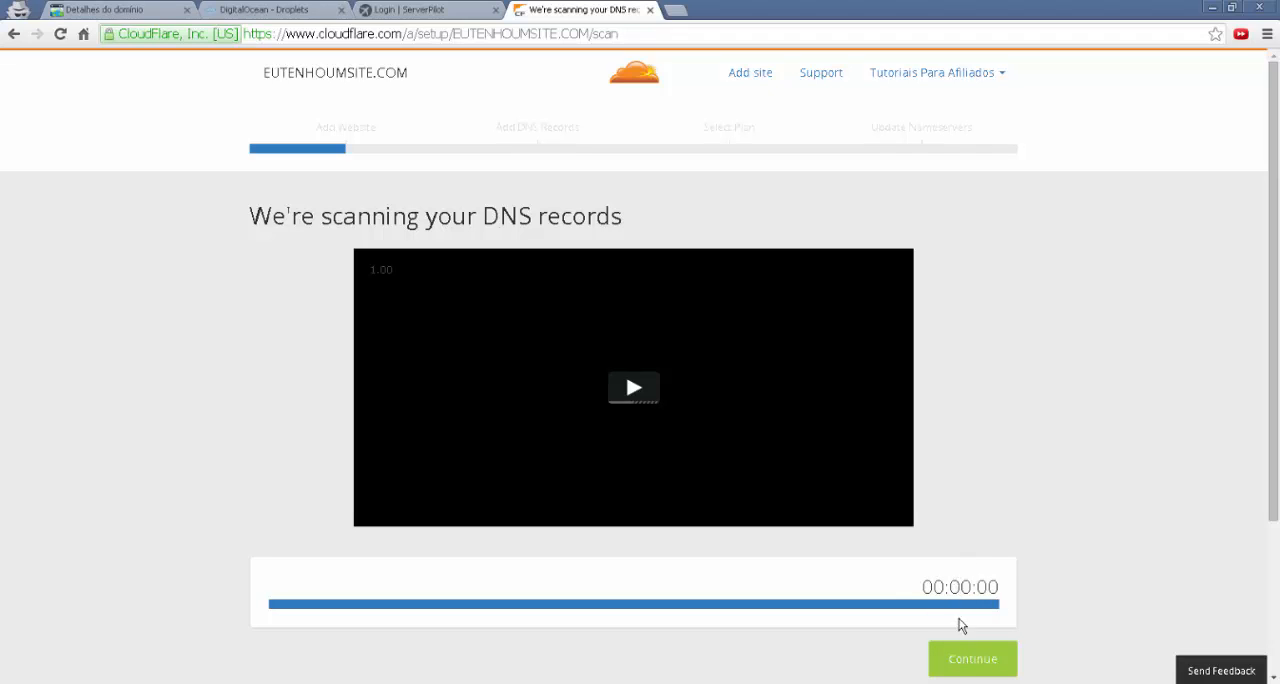
click(966, 662)
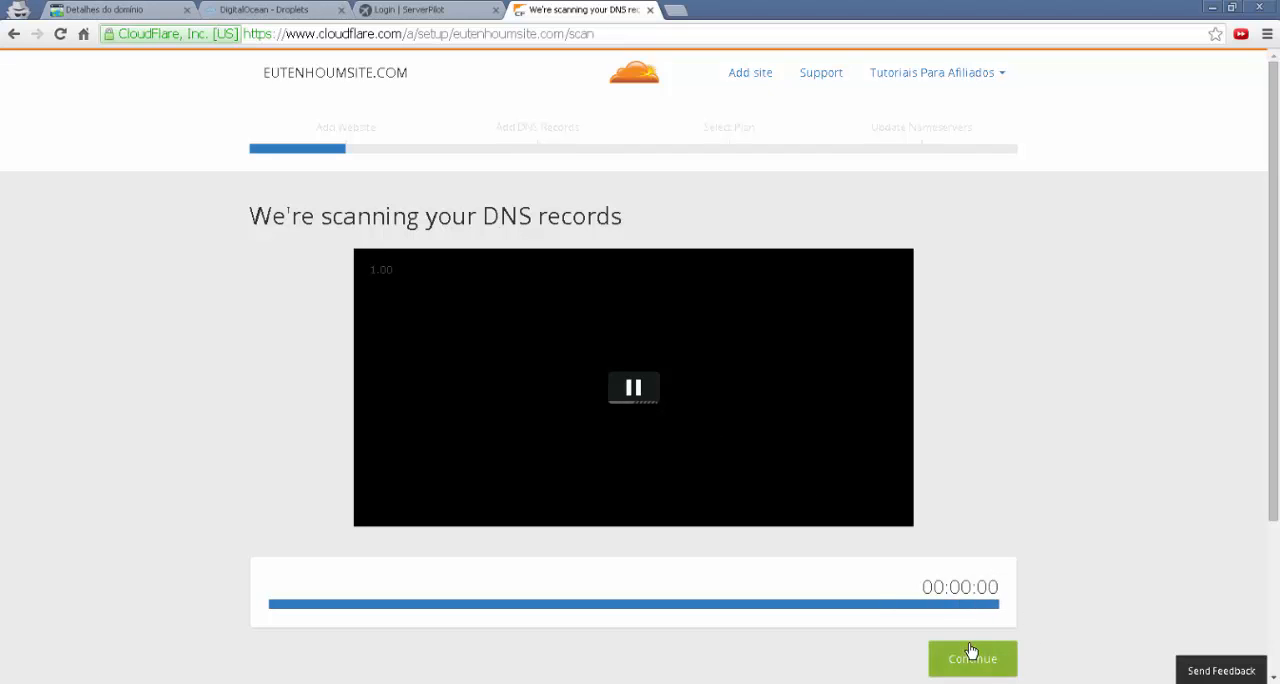
click(970, 662)
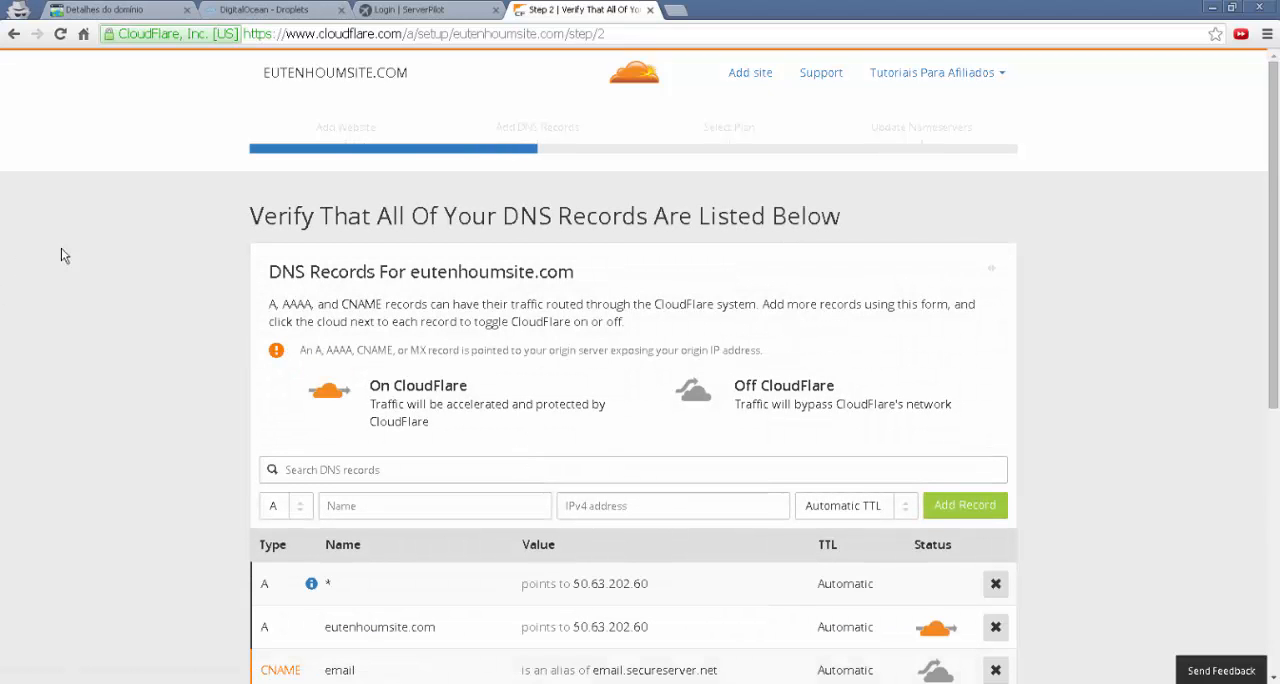
scroll(271, 263, down, 5)
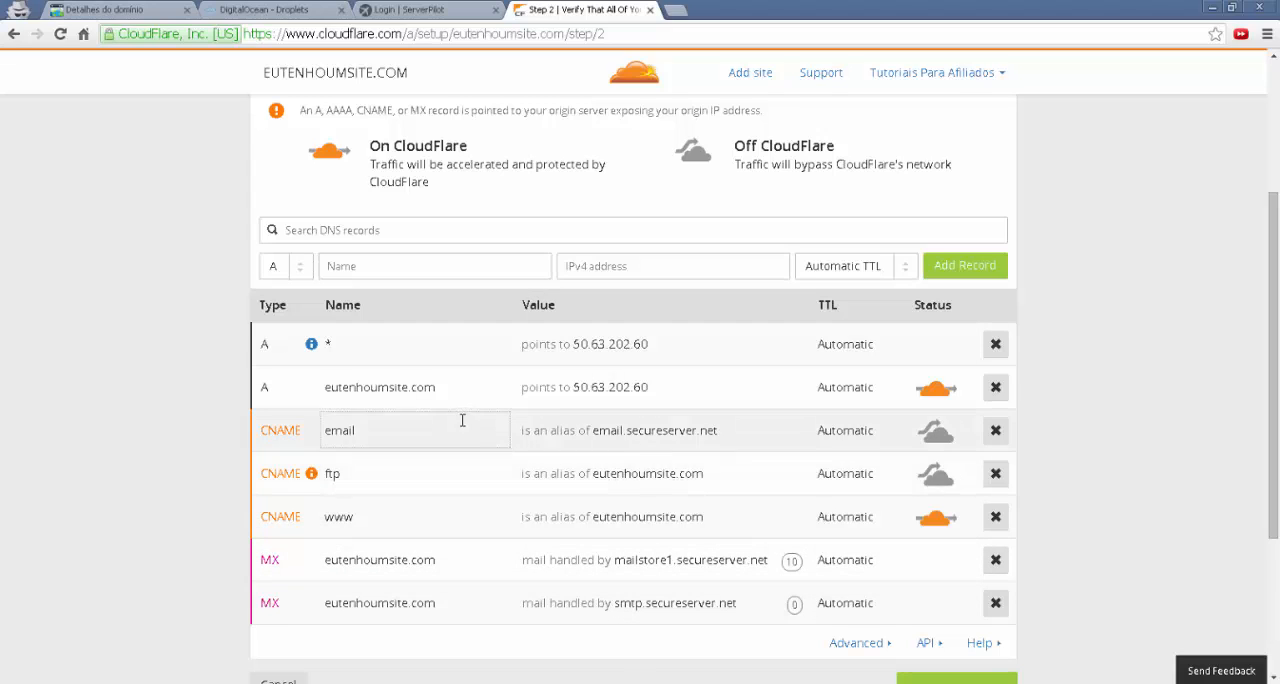
Accept the found DNS records for eutenhoumsite.com and choose the Free Website plan for the domain
scroll(670, 345, down, 2)
scroll(680, 363, down, 2)
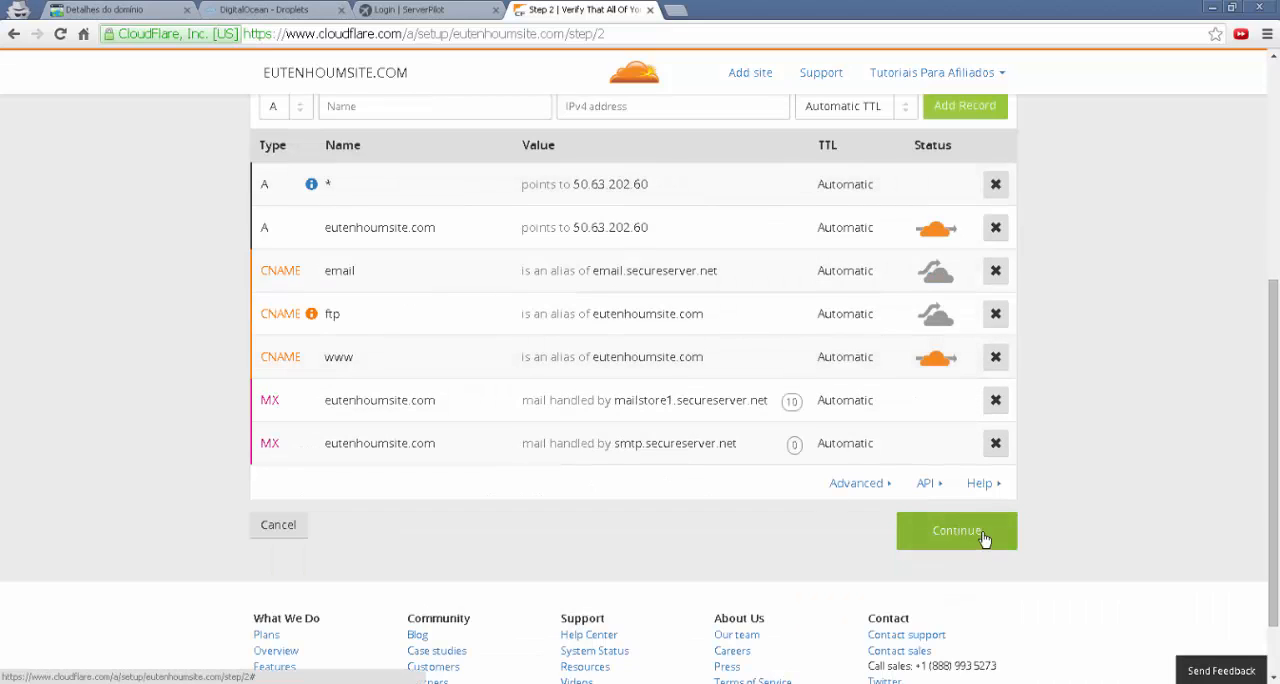
click(985, 538)
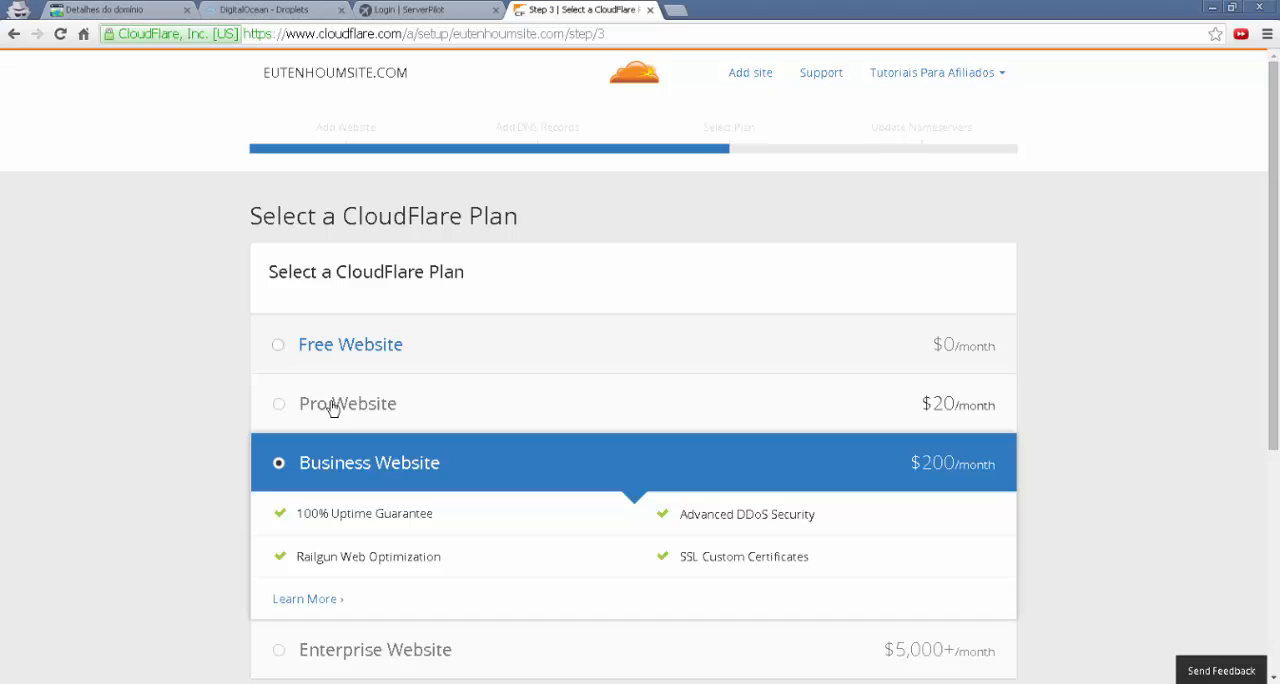
click(279, 350)
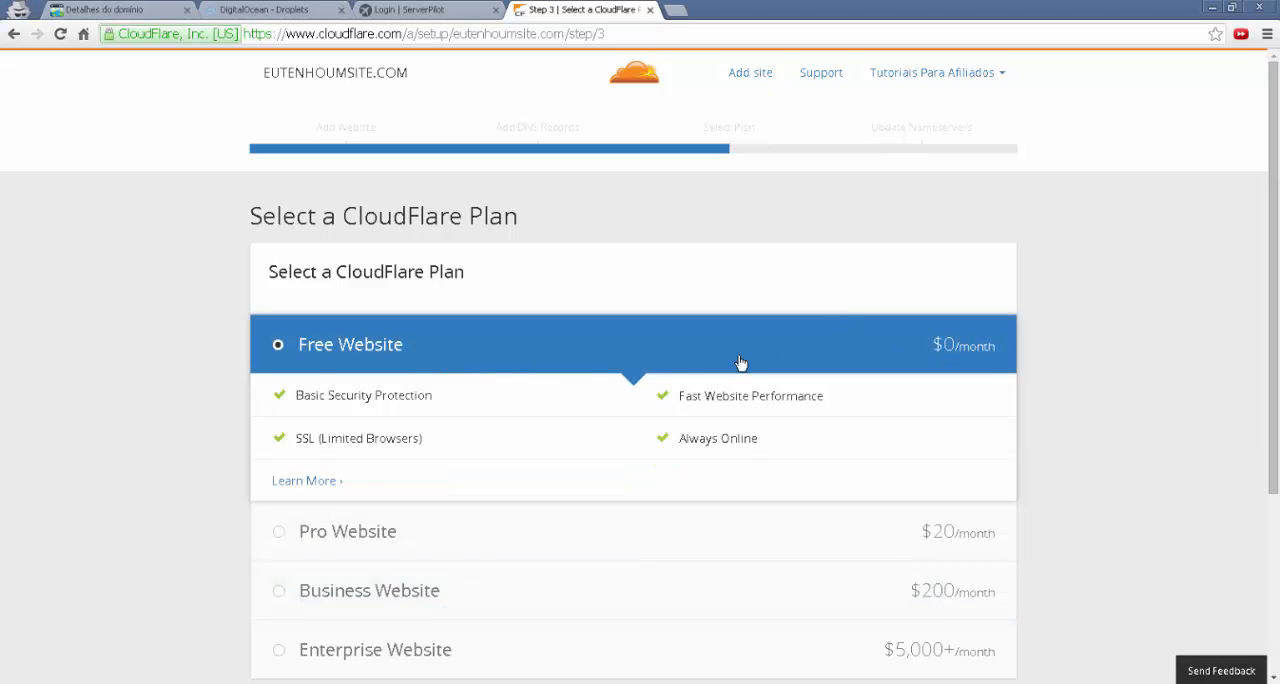
scroll(673, 397, down, 3)
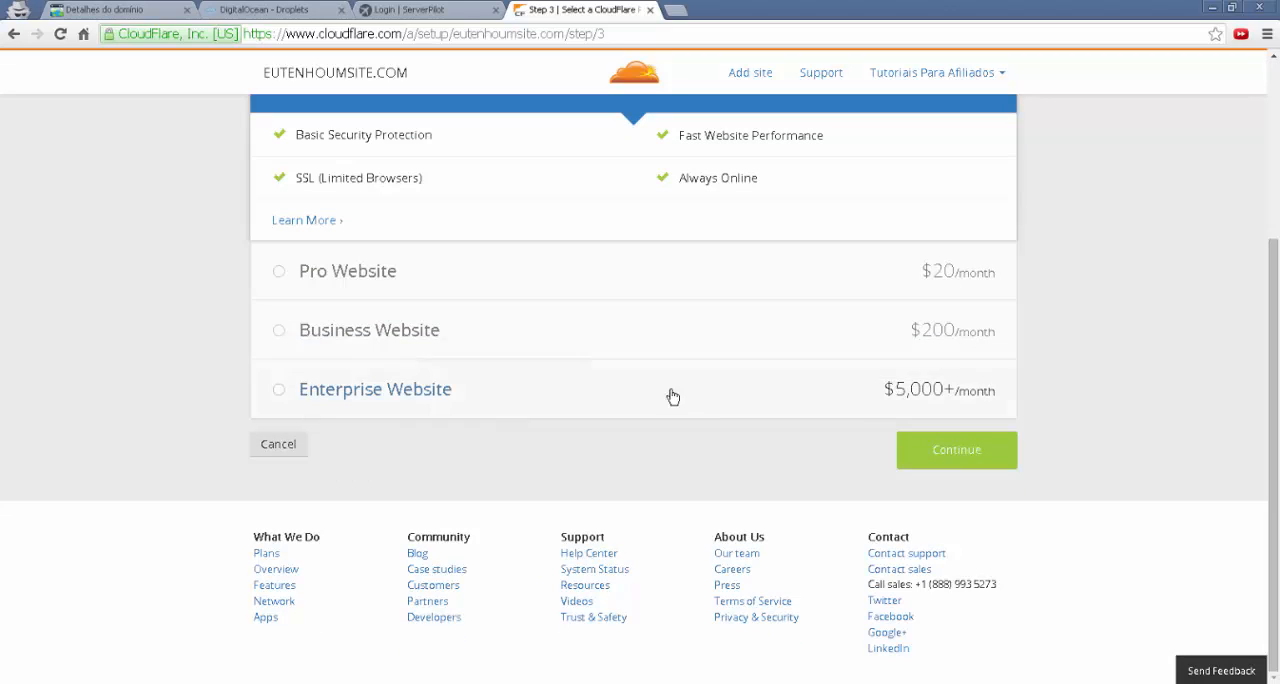
click(927, 450)
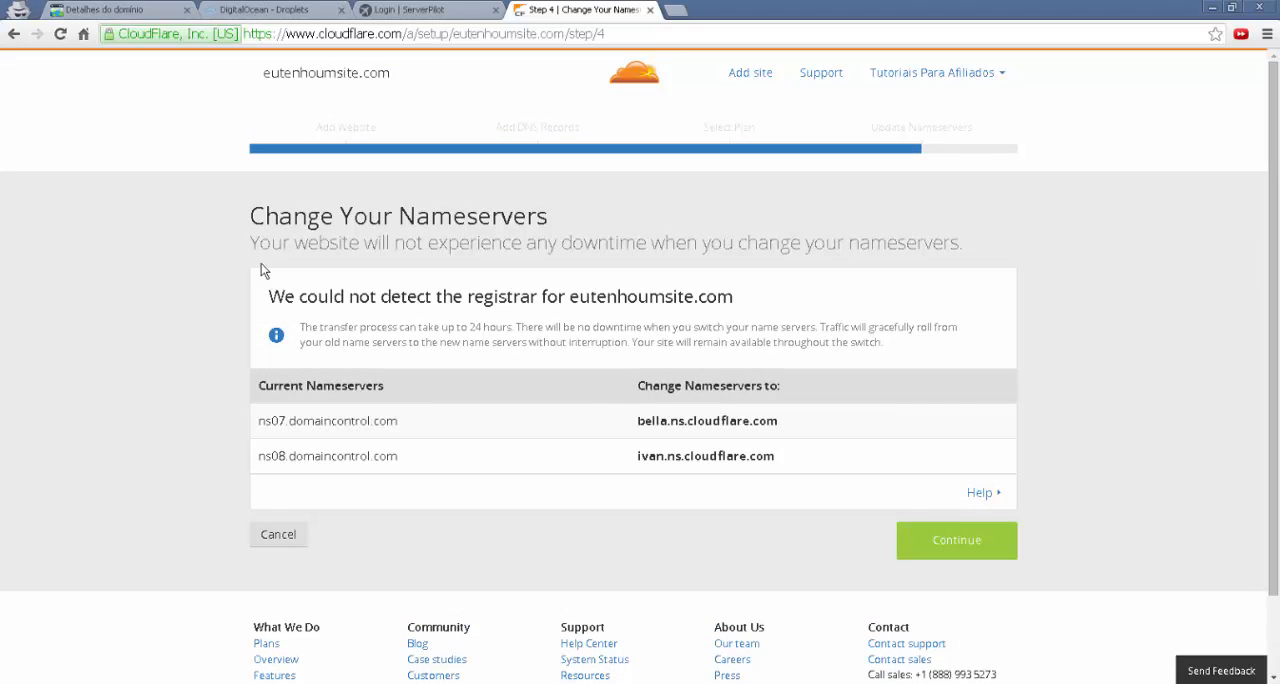
Select CloudFlare's first replacement nameserver, switch to GoDaddy, set the domain's name server configuration to Personalizar and open the form for adding name servers
drag(252, 216, 573, 216)
click(570, 248)
drag(638, 421, 780, 423)
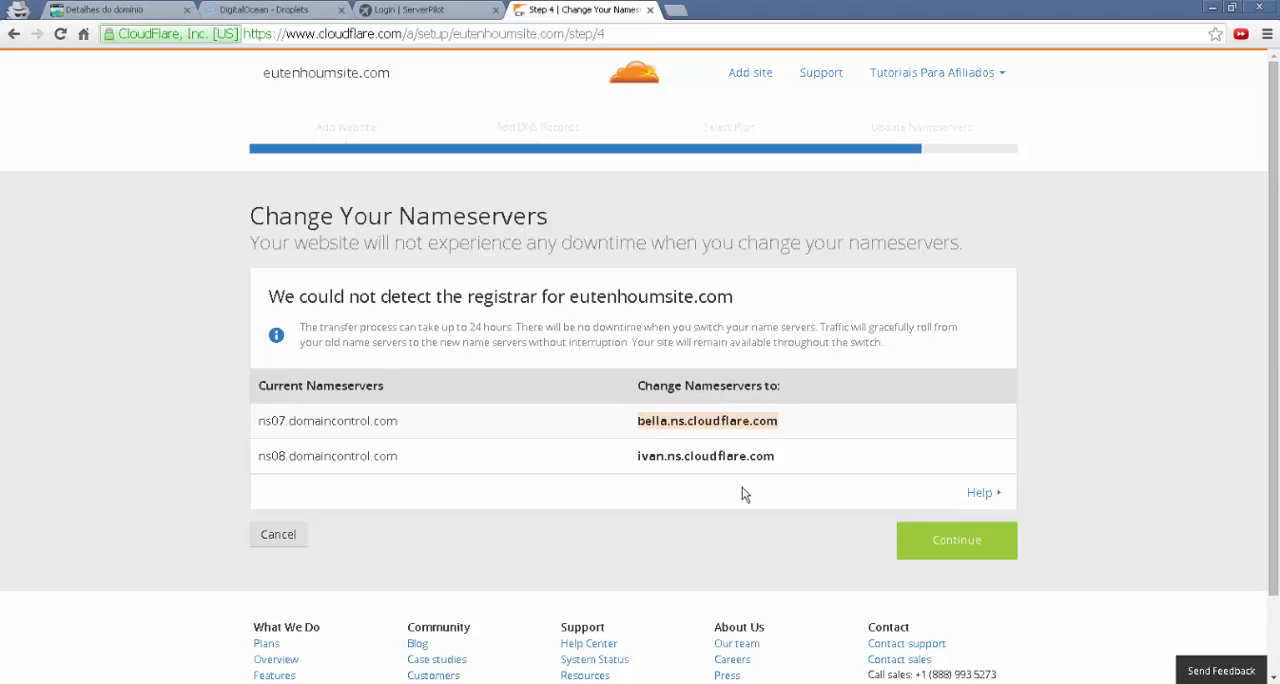
click(105, 10)
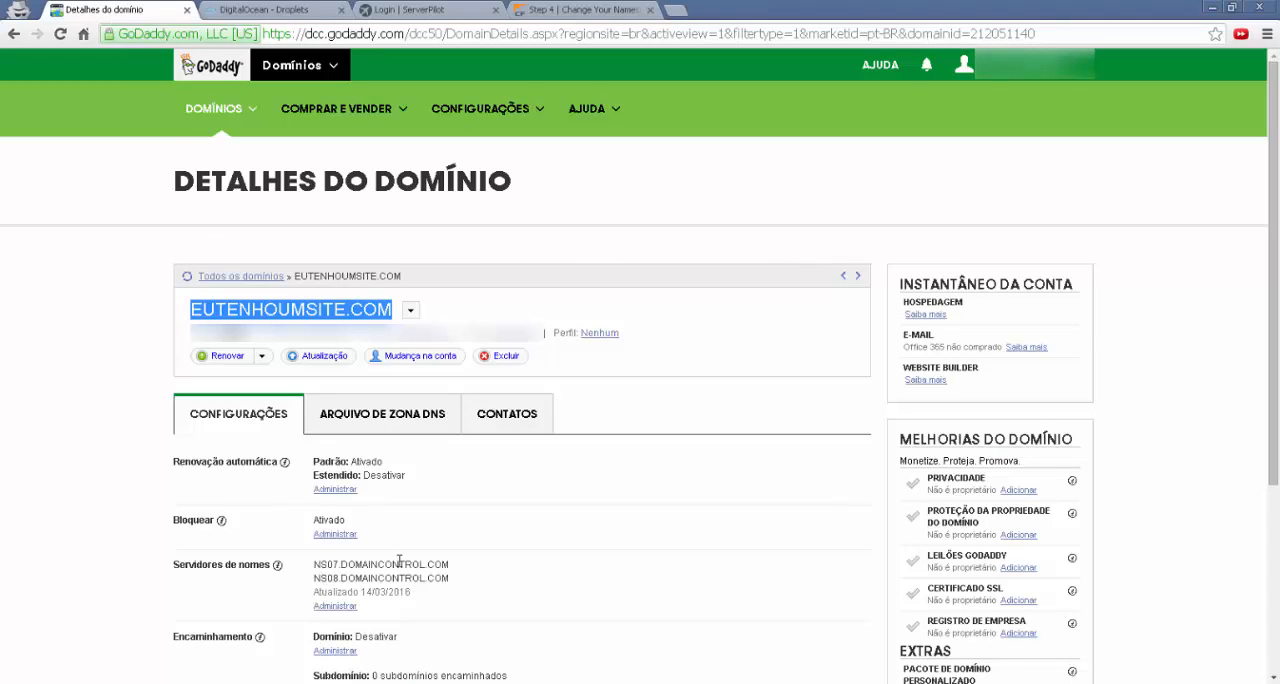
click(327, 607)
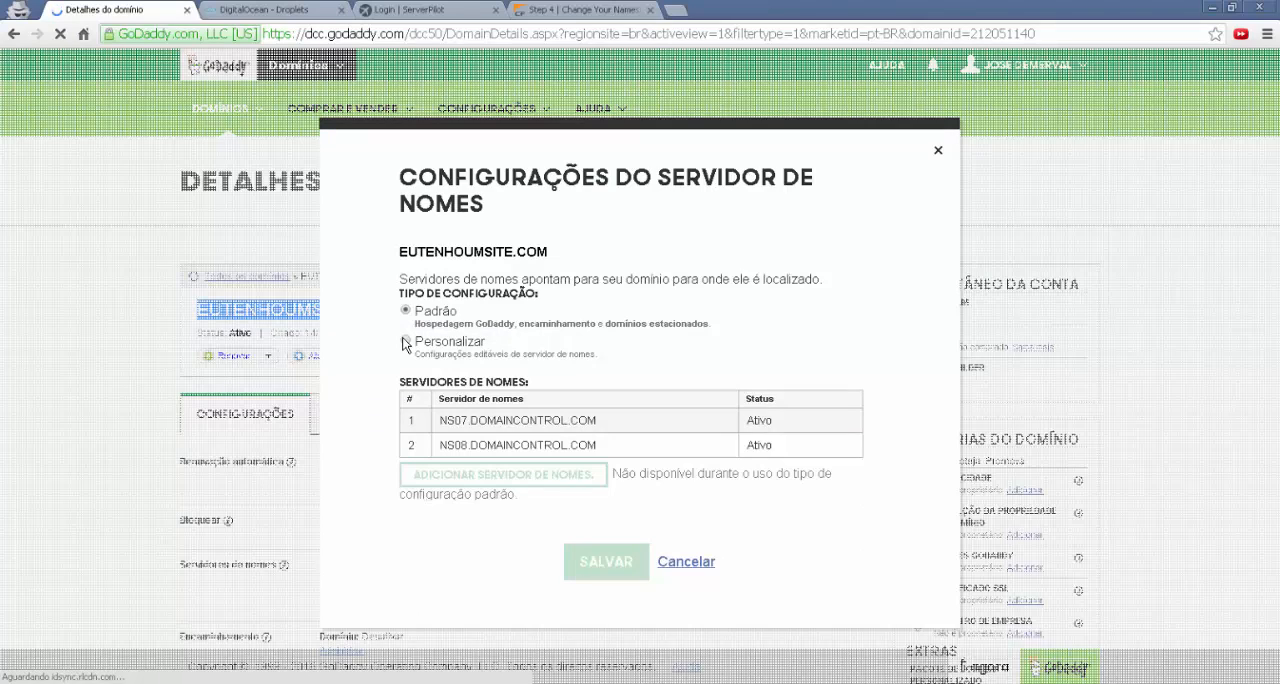
click(405, 341)
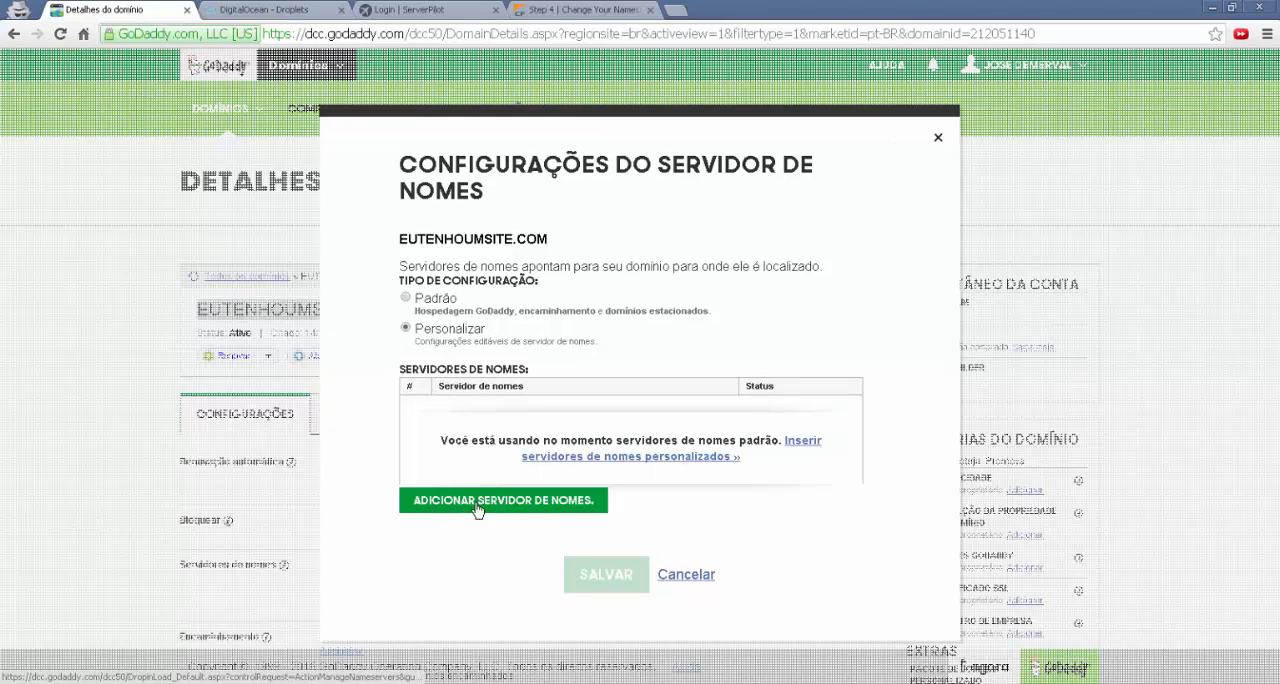
click(537, 505)
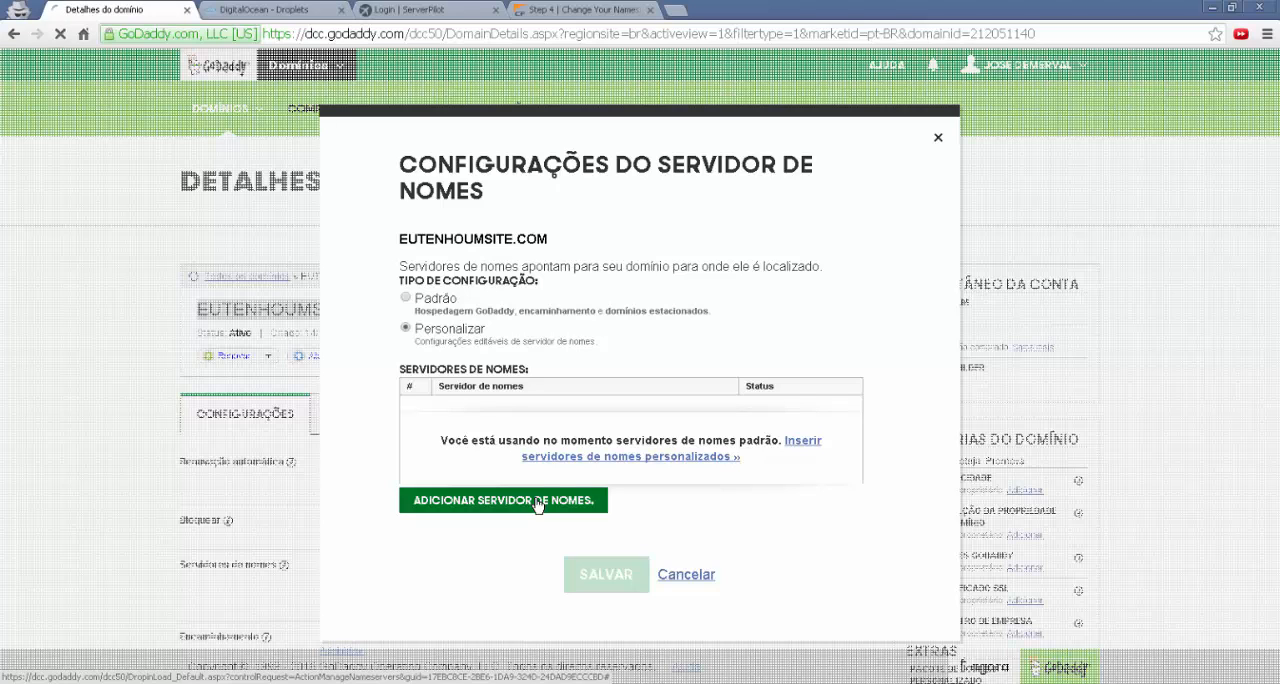
click(494, 220)
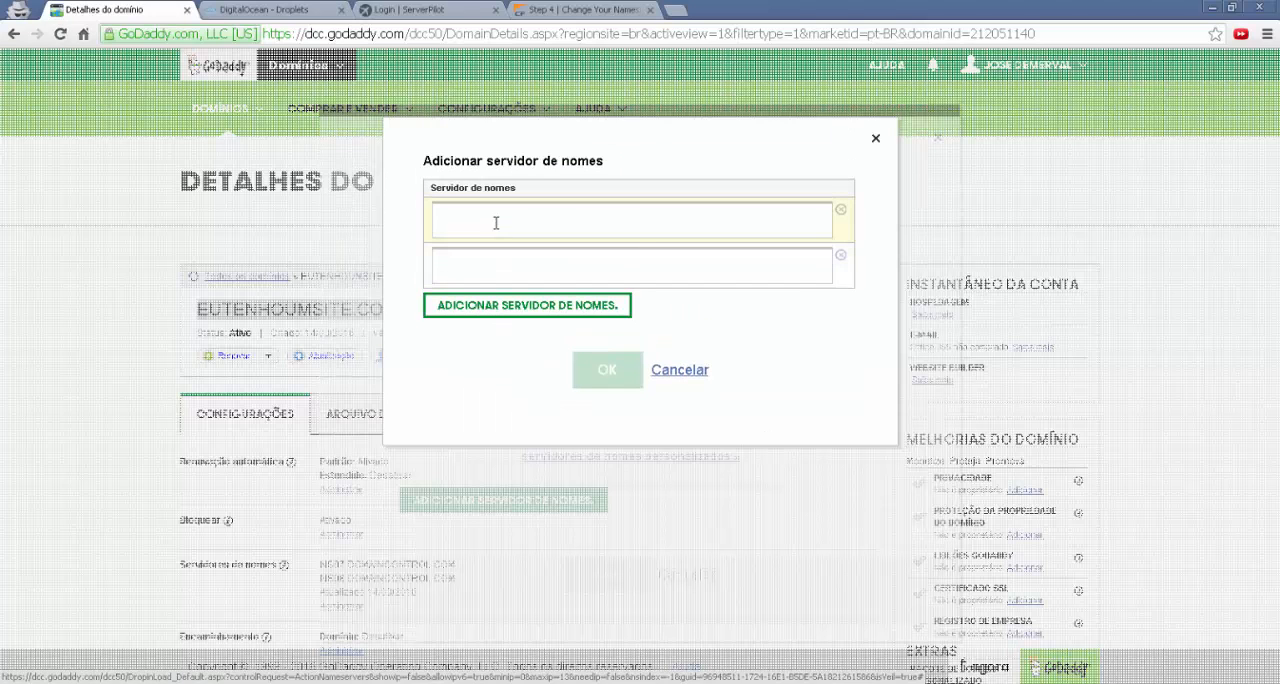
Copy bella.ns.cloudflare.com from CloudFlare and enter it as the first name server in GoDaddy
click(578, 10)
right_click(691, 421)
click(722, 430)
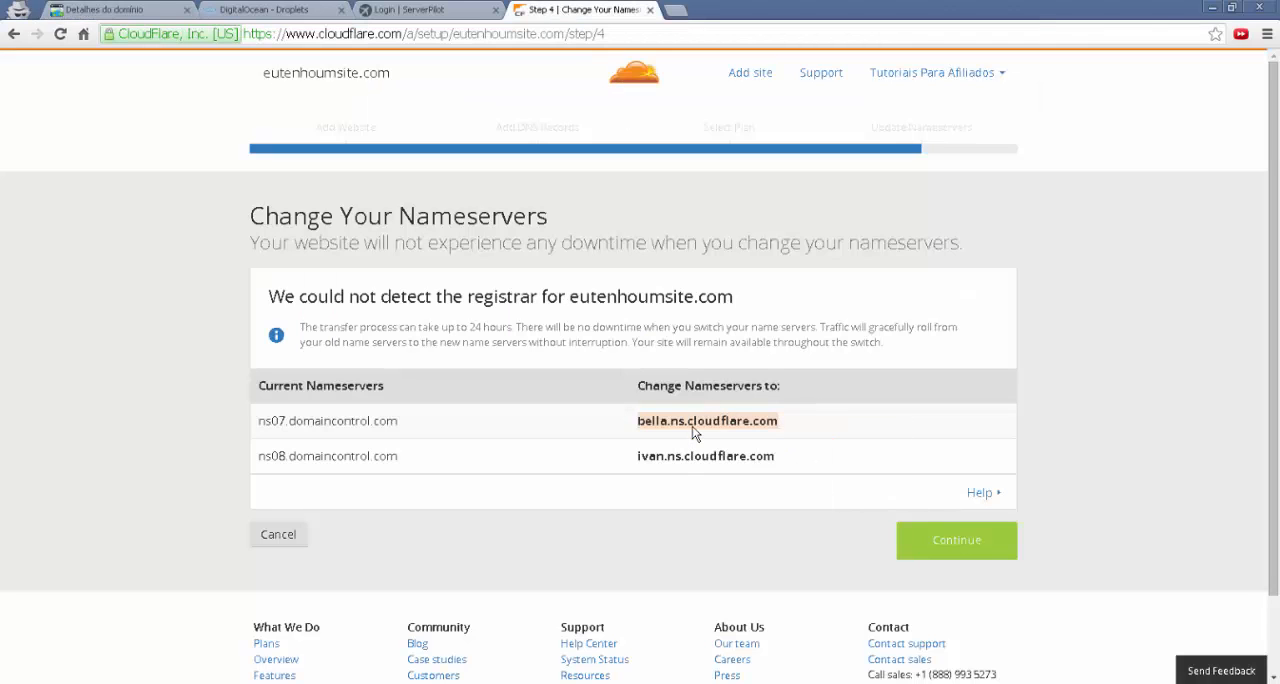
click(170, 14)
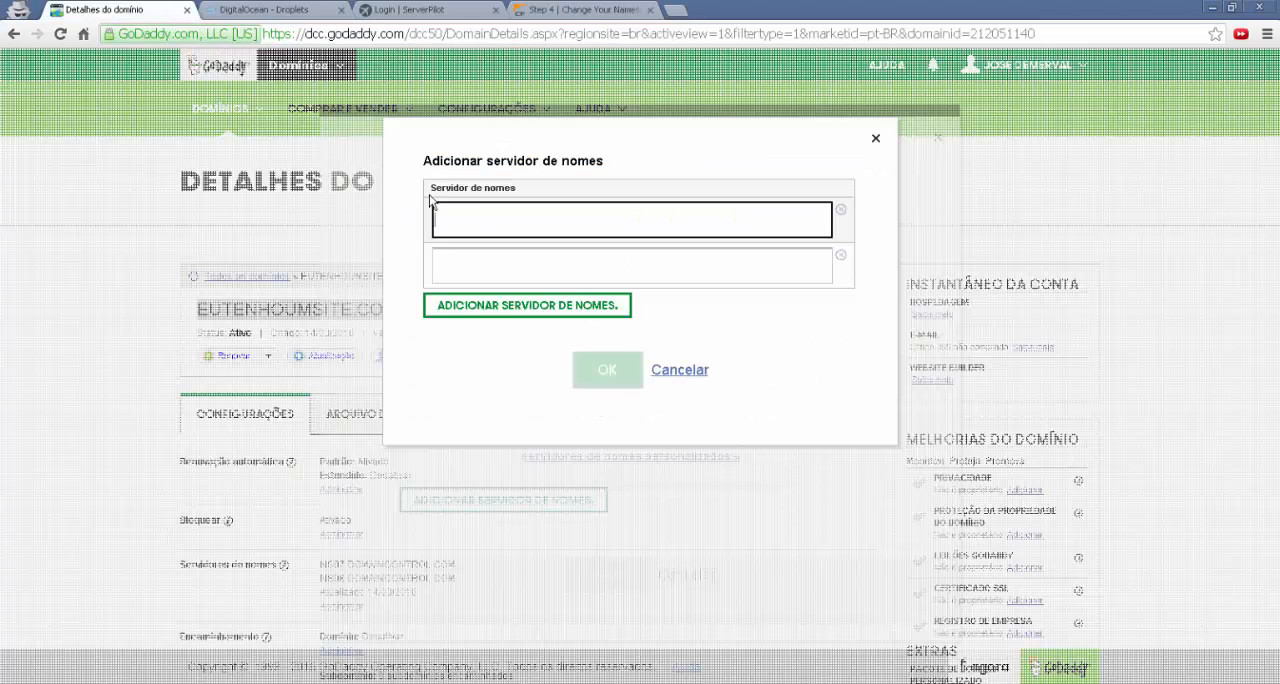
right_click(478, 224)
click(519, 310)
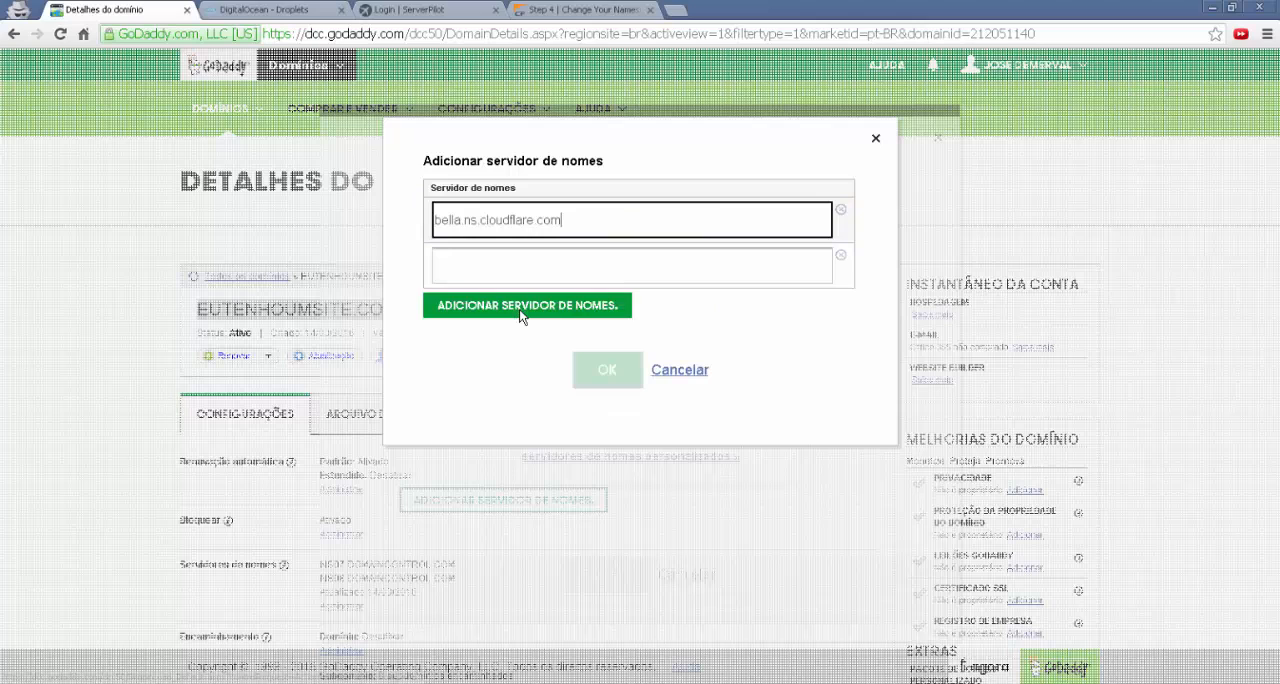
Copy ivan.ns.cloudflare.com from CloudFlare and enter it as the second name server in GoDaddy
click(557, 12)
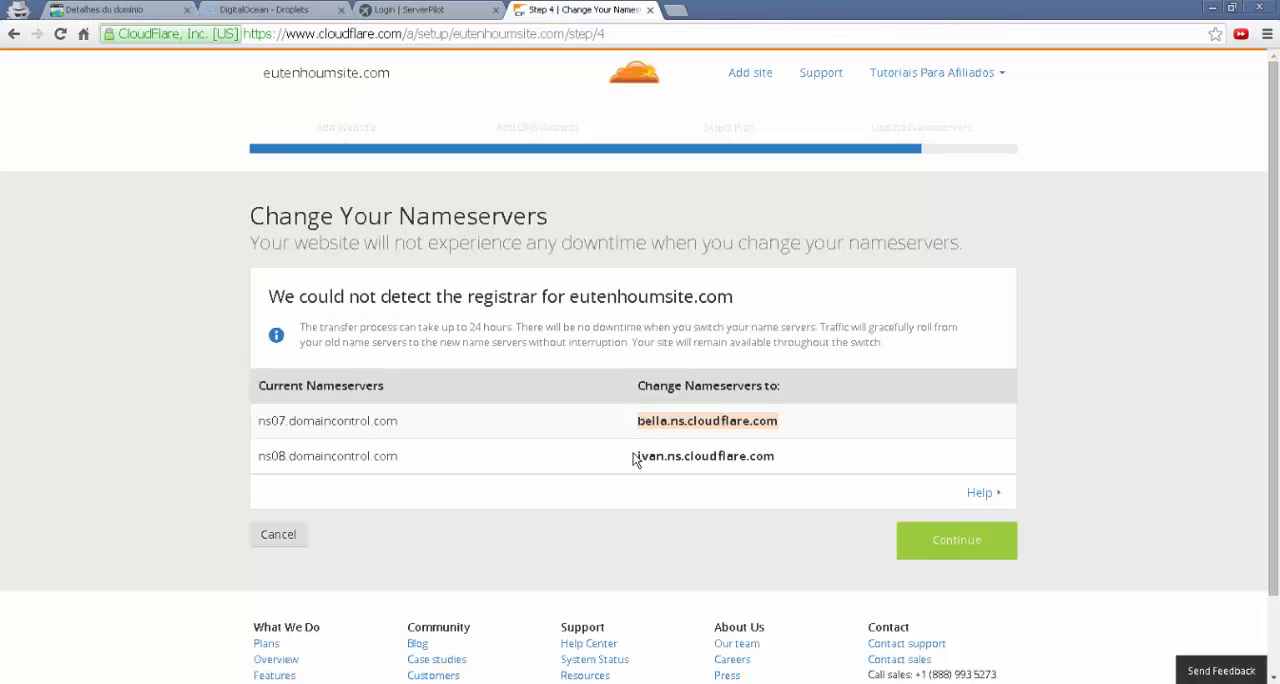
drag(633, 459, 787, 457)
right_click(741, 453)
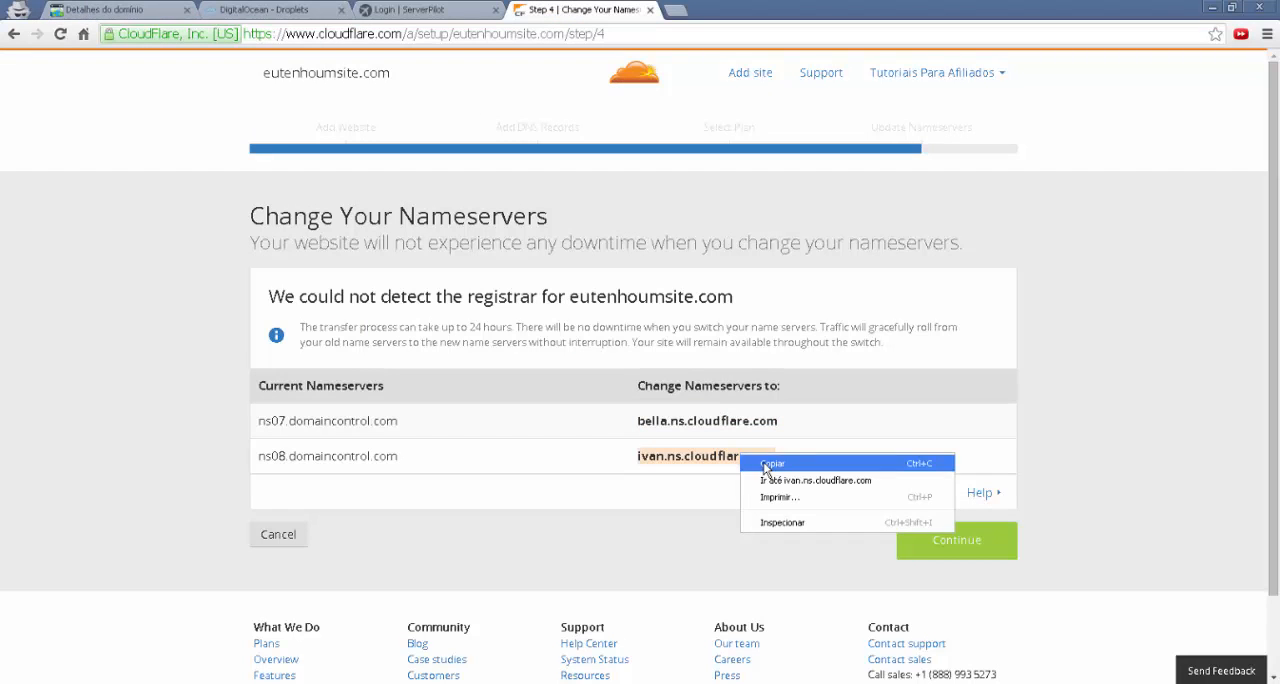
click(771, 462)
click(120, 10)
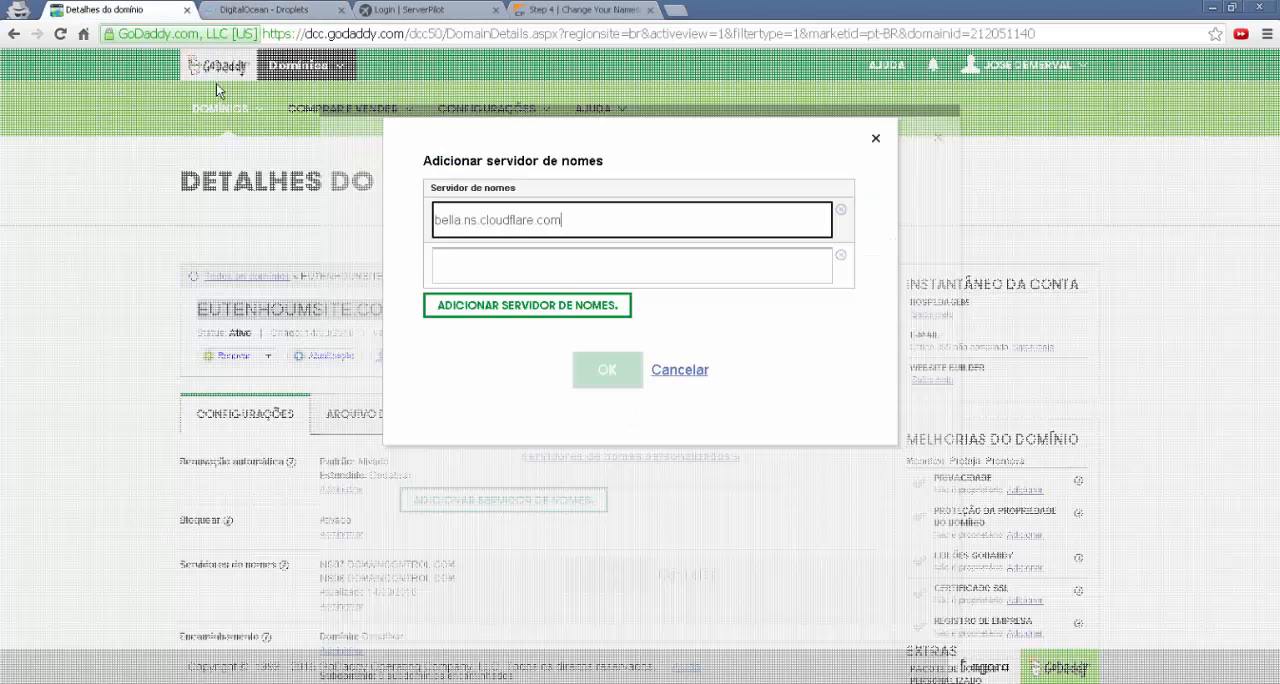
click(526, 272)
key(ctrl+v)
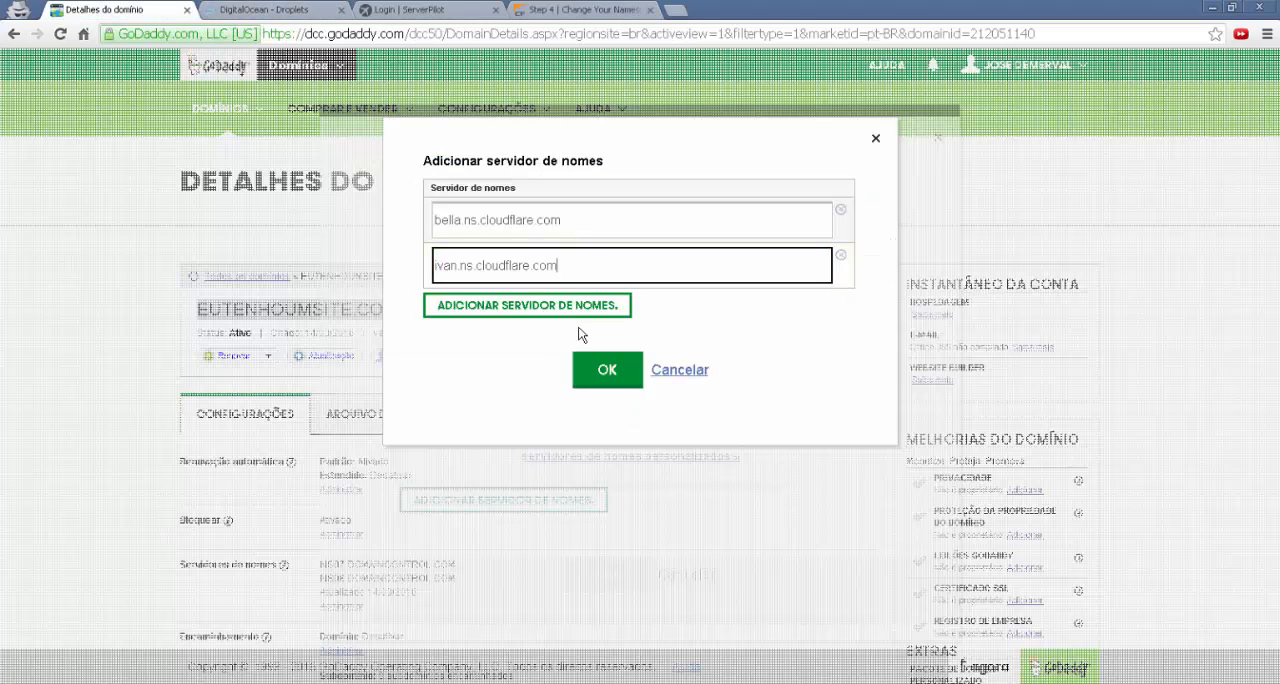
Confirm and save the custom name servers, and refresh the domain details to check the name servers entry
click(609, 371)
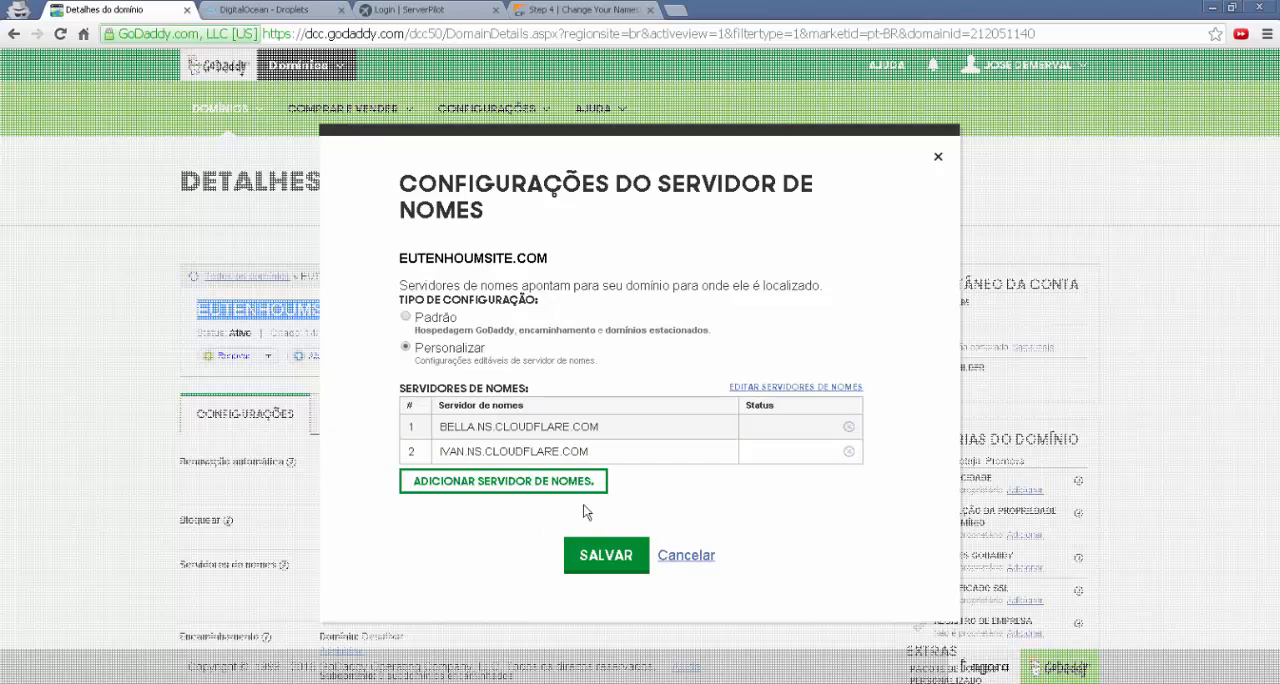
click(604, 555)
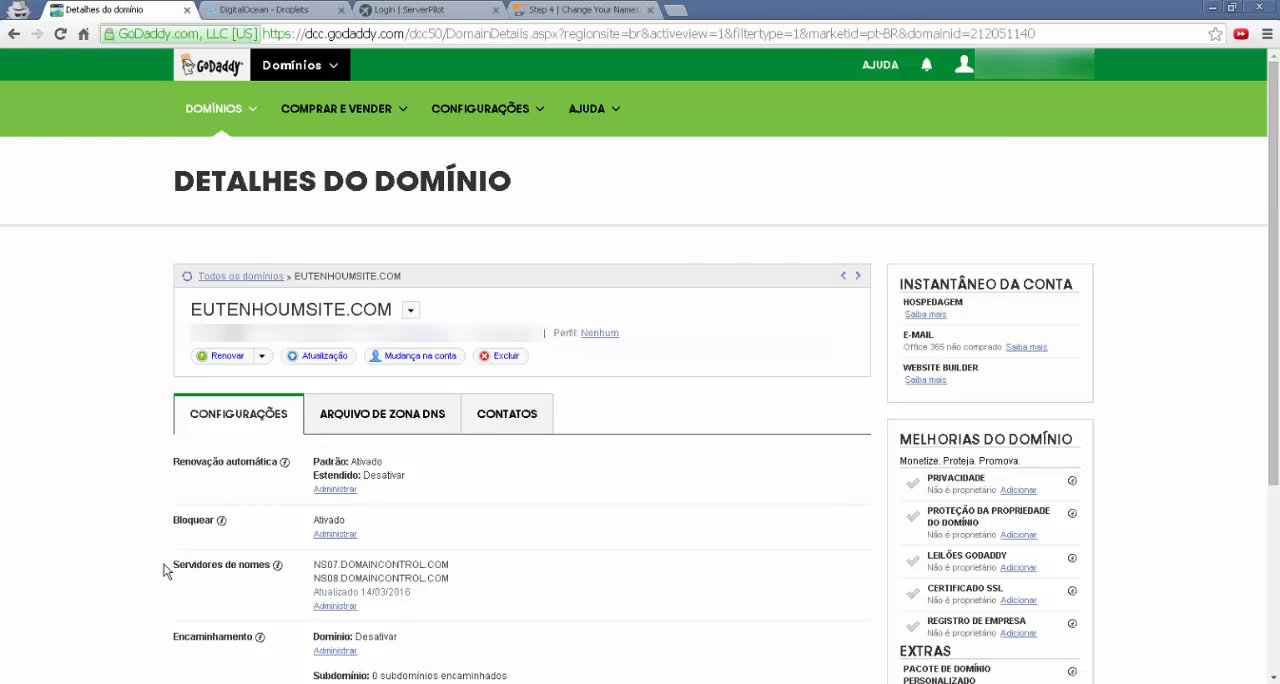
drag(165, 571, 315, 567)
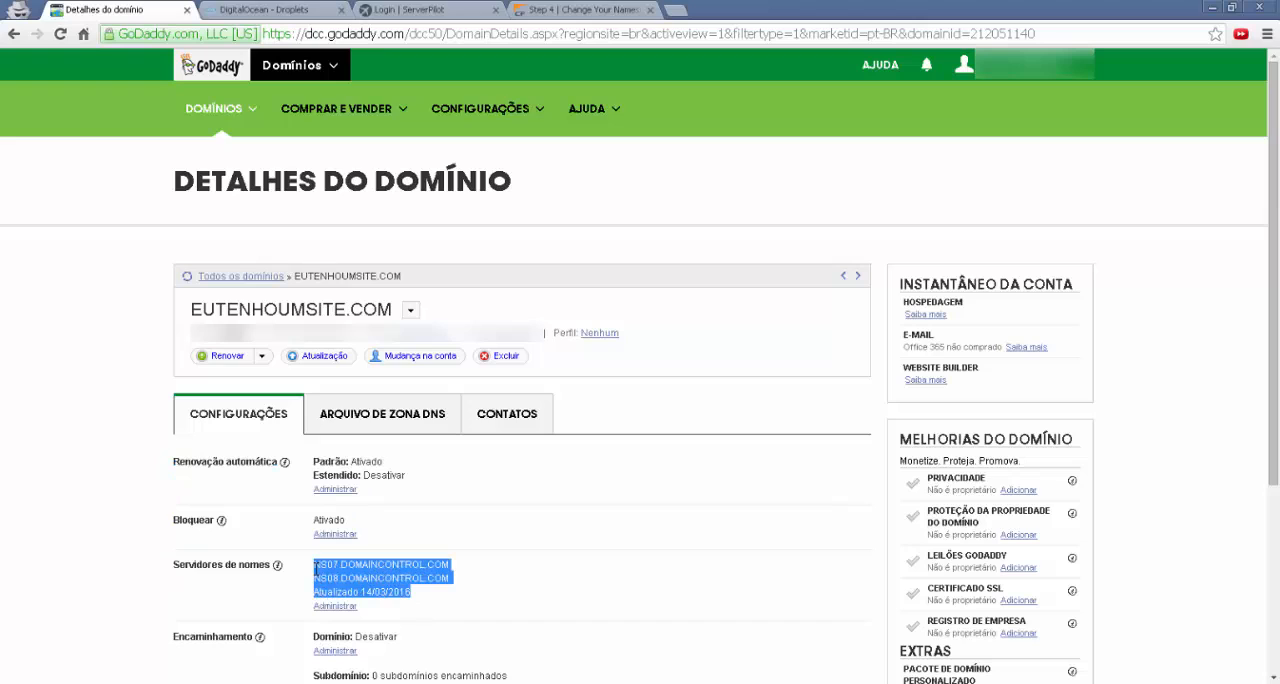
click(389, 577)
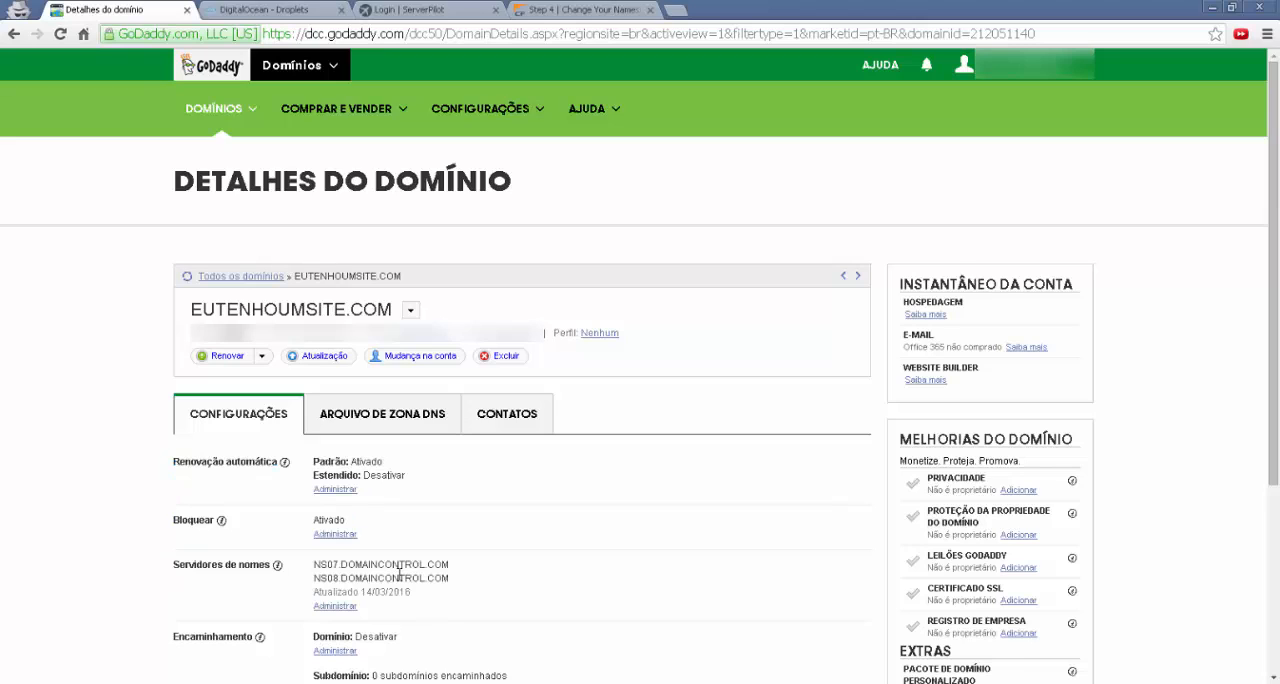
click(187, 281)
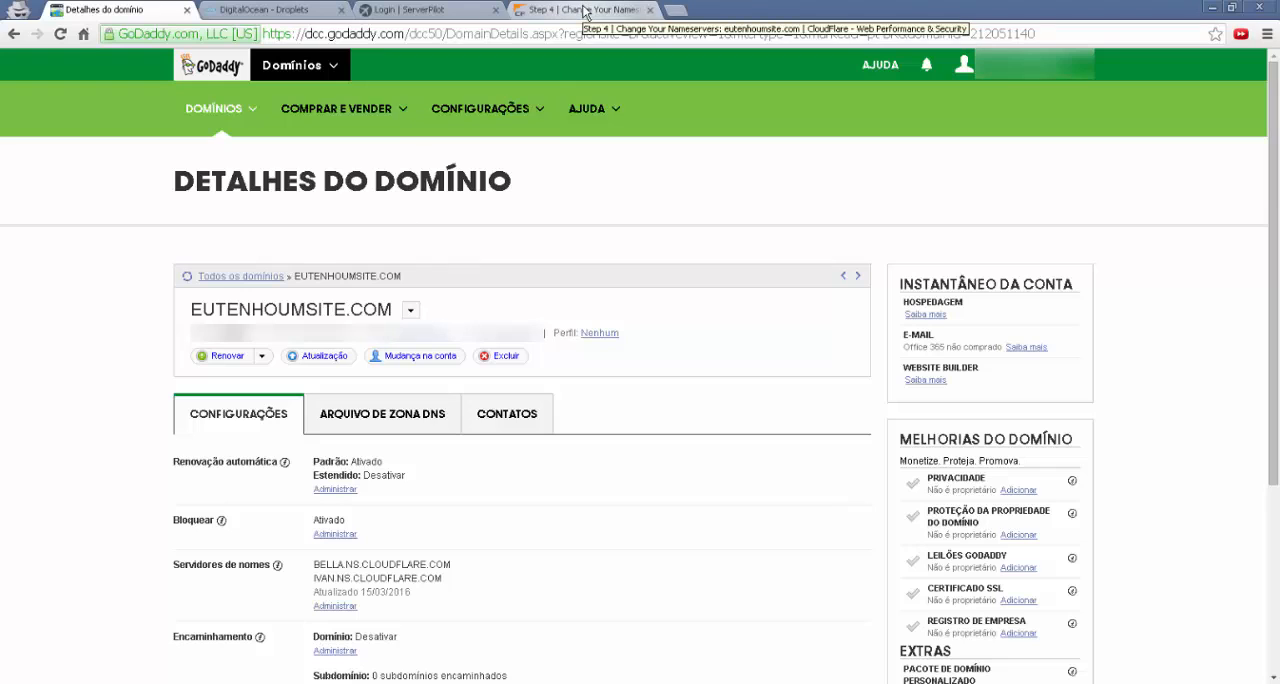
Switch to CloudFlare and complete the nameserver change step to reach the overview of eutenhoumsite.com
click(586, 12)
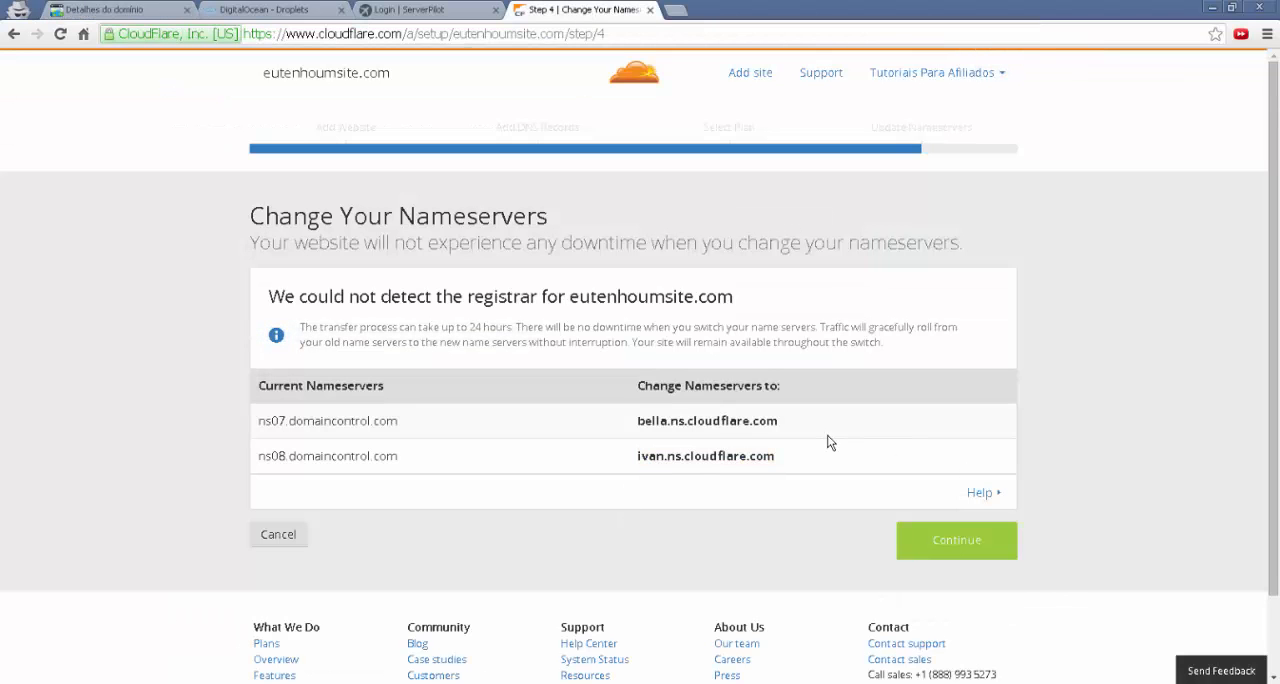
click(976, 542)
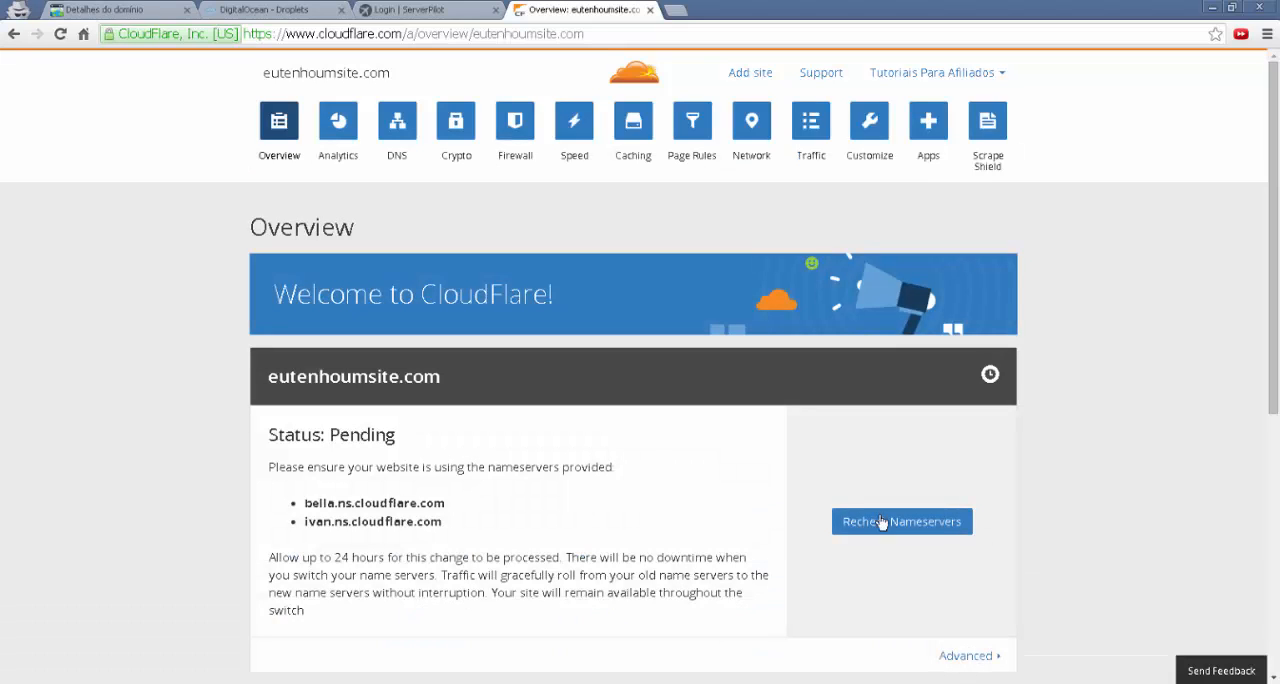
scroll(174, 337, down, 2)
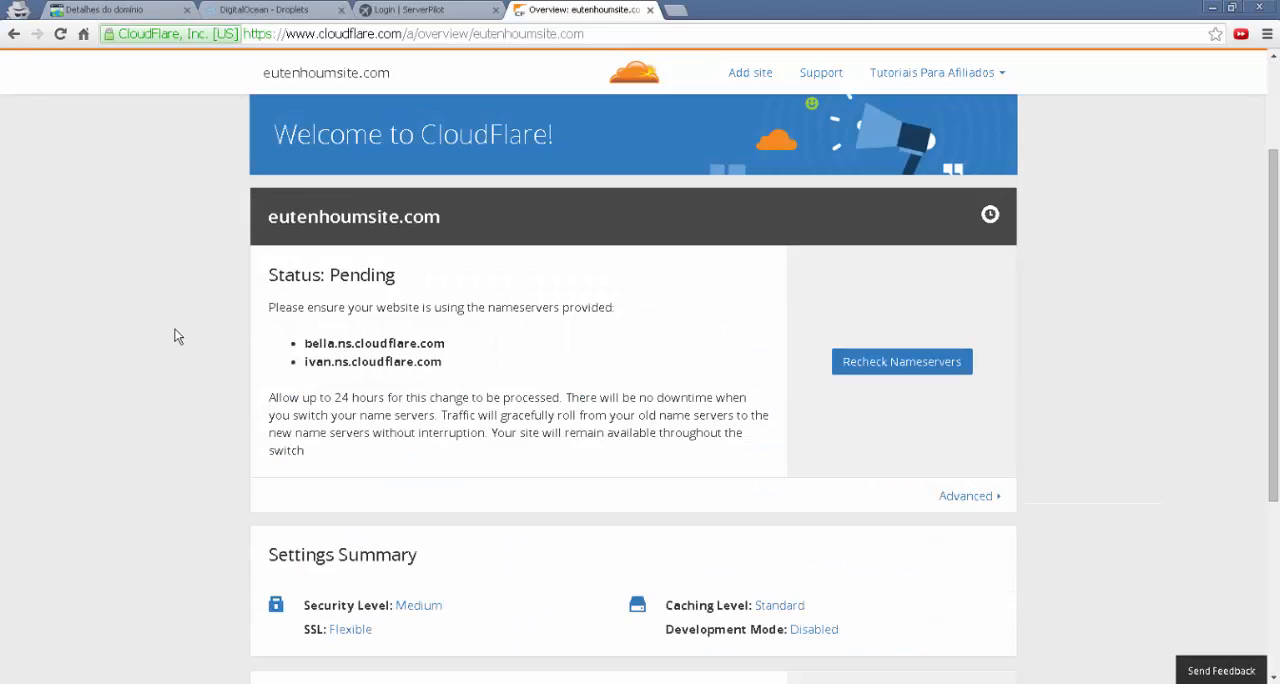
scroll(174, 337, up, 2)
scroll(174, 337, down, 1)
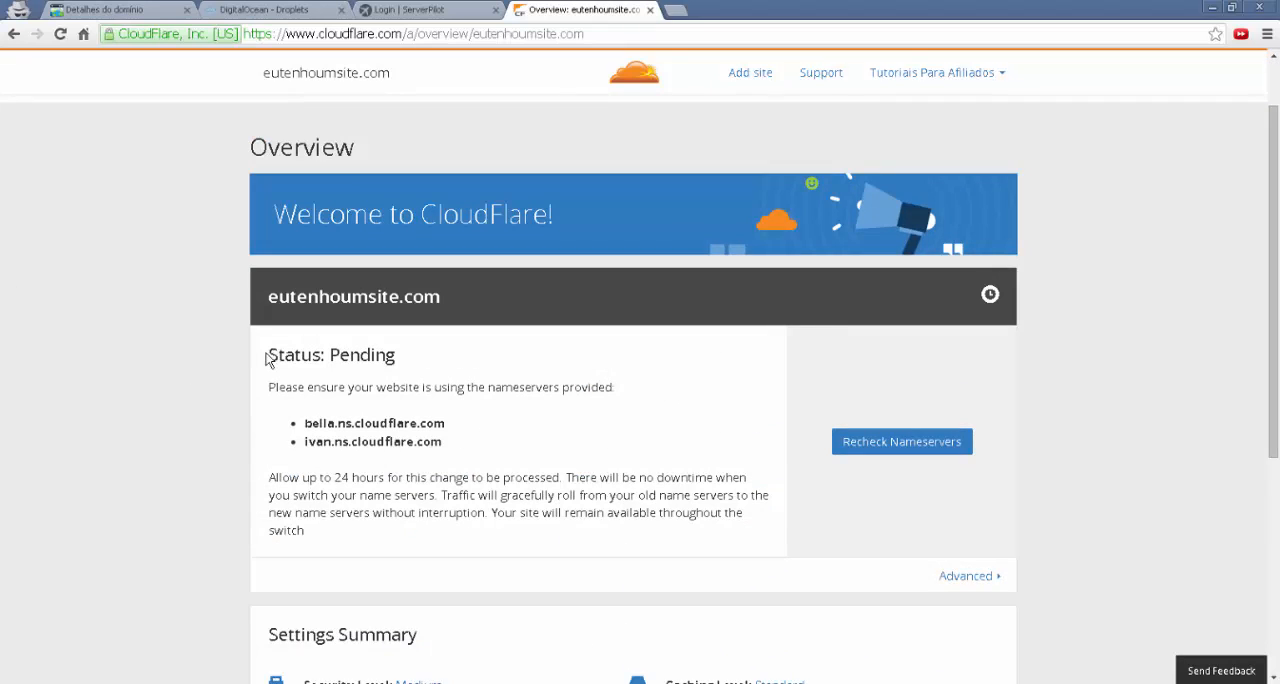
Examine the domain's status and the nameservers it is required to use in the CloudFlare overview
drag(268, 354, 408, 357)
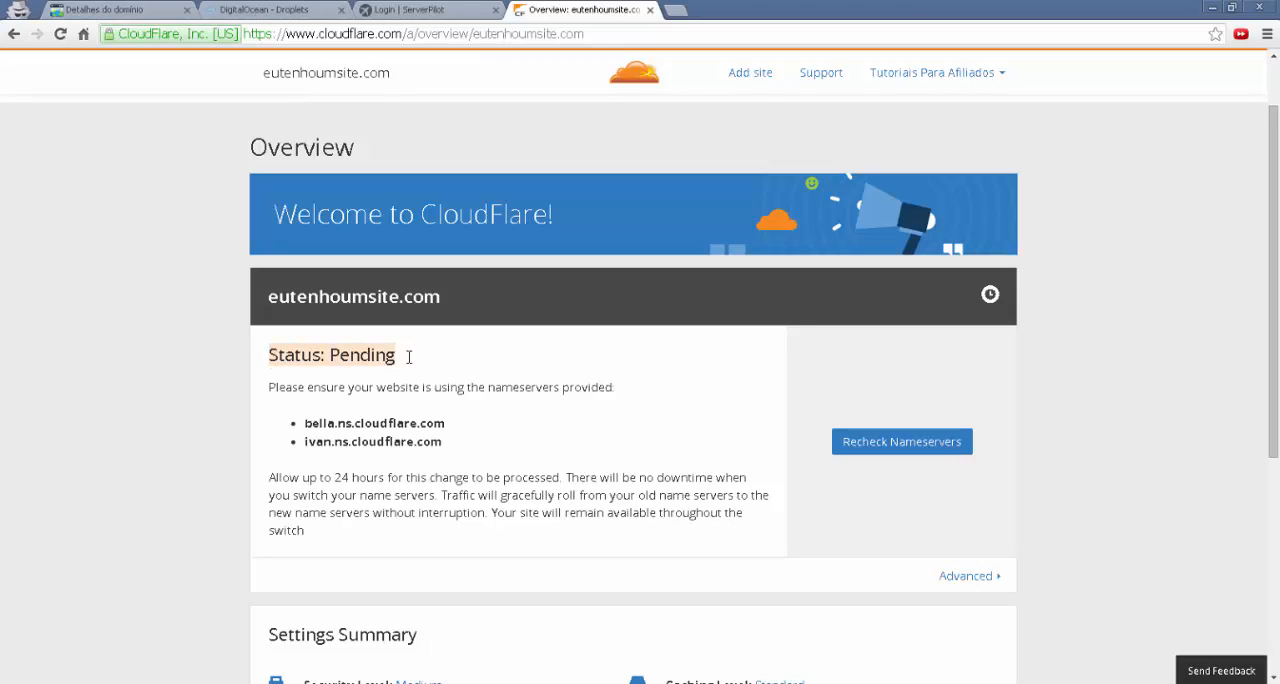
click(355, 363)
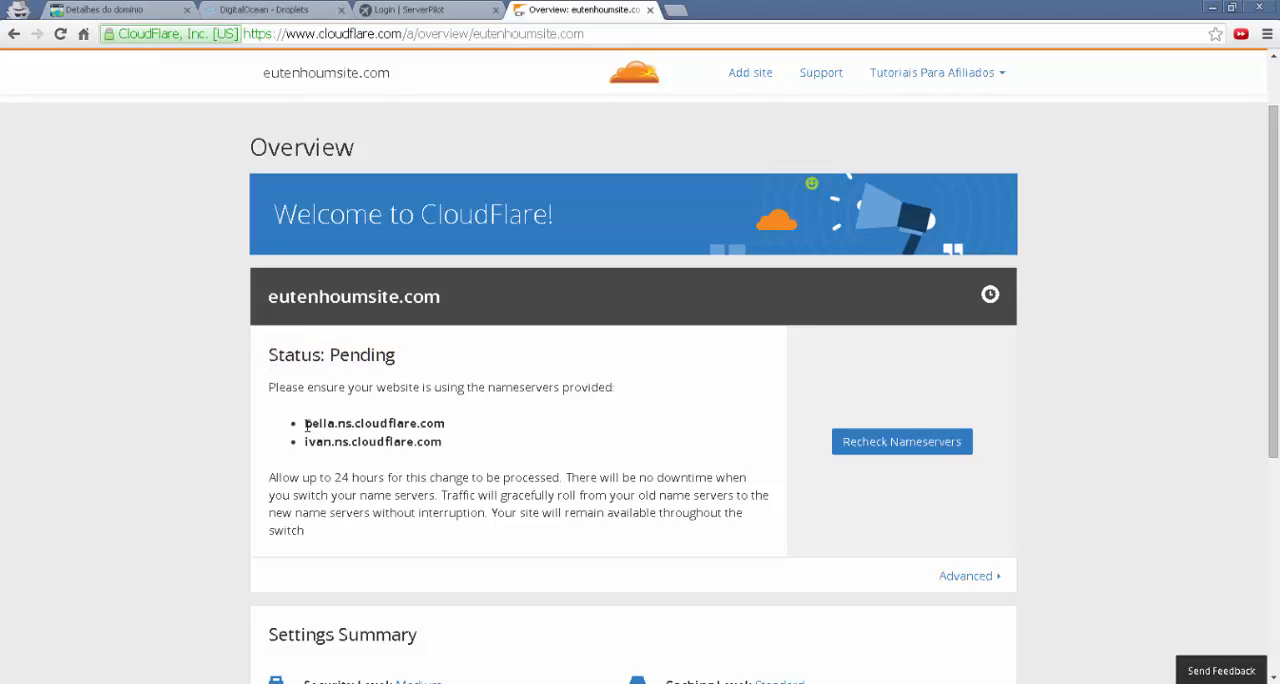
click(451, 442)
drag(268, 388, 395, 387)
double_click(397, 387)
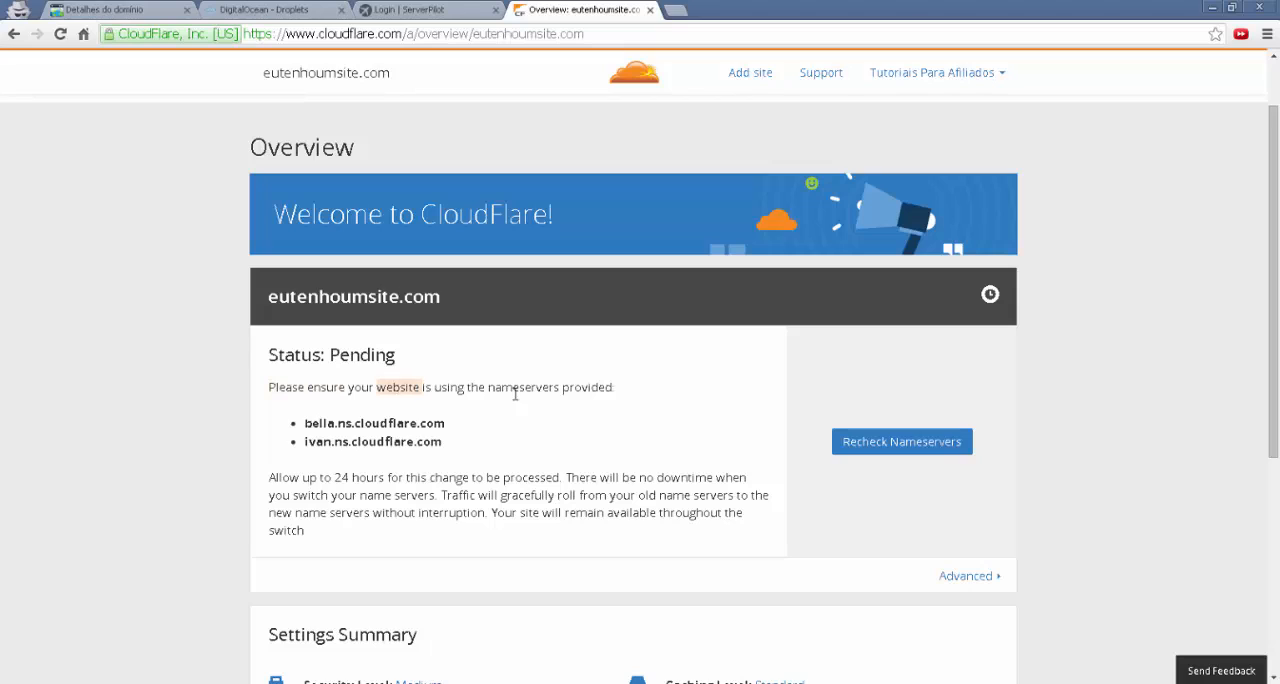
double_click(595, 388)
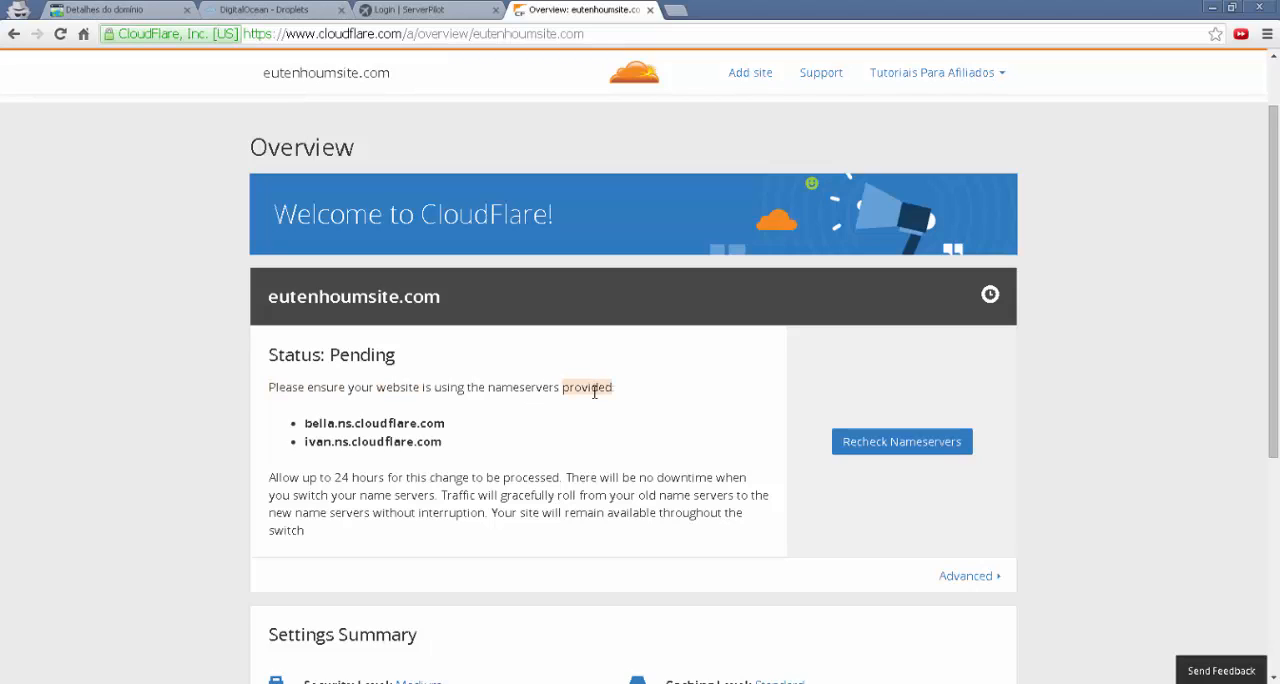
double_click(319, 424)
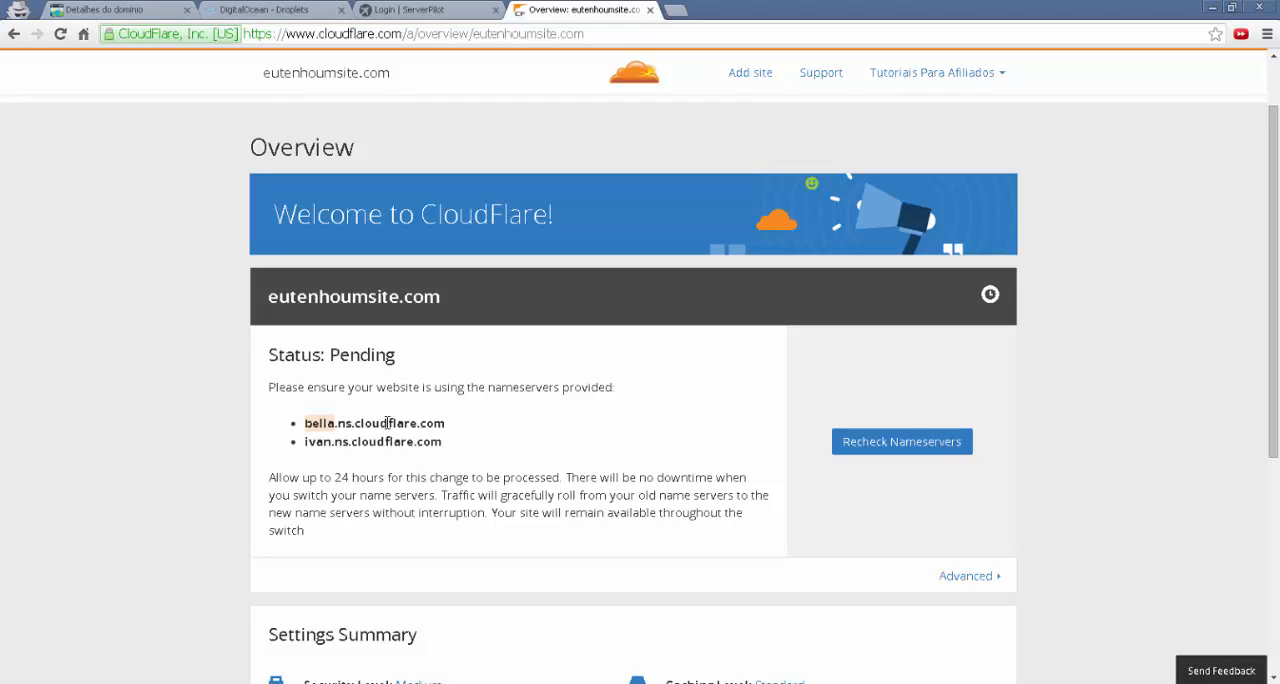
double_click(388, 423)
click(410, 425)
Recheck the nameservers of eutenhoumsite.com in CloudFlare and check the domain's updated status
click(920, 450)
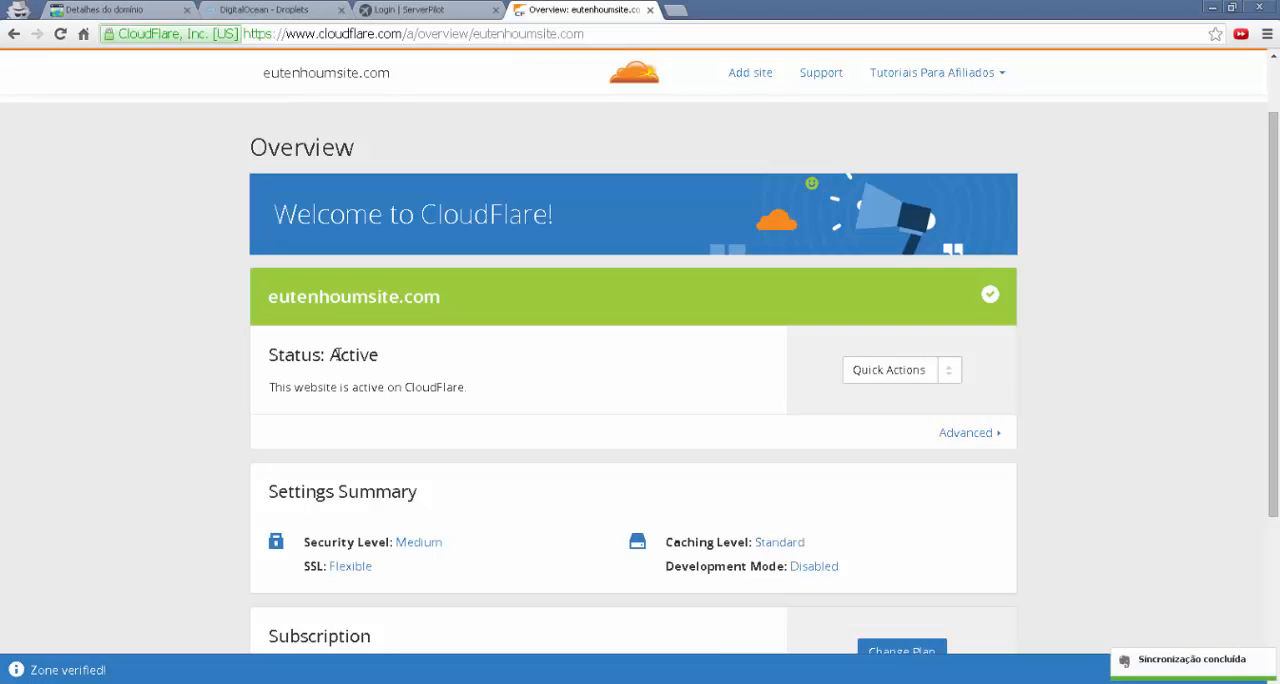
drag(331, 355, 384, 360)
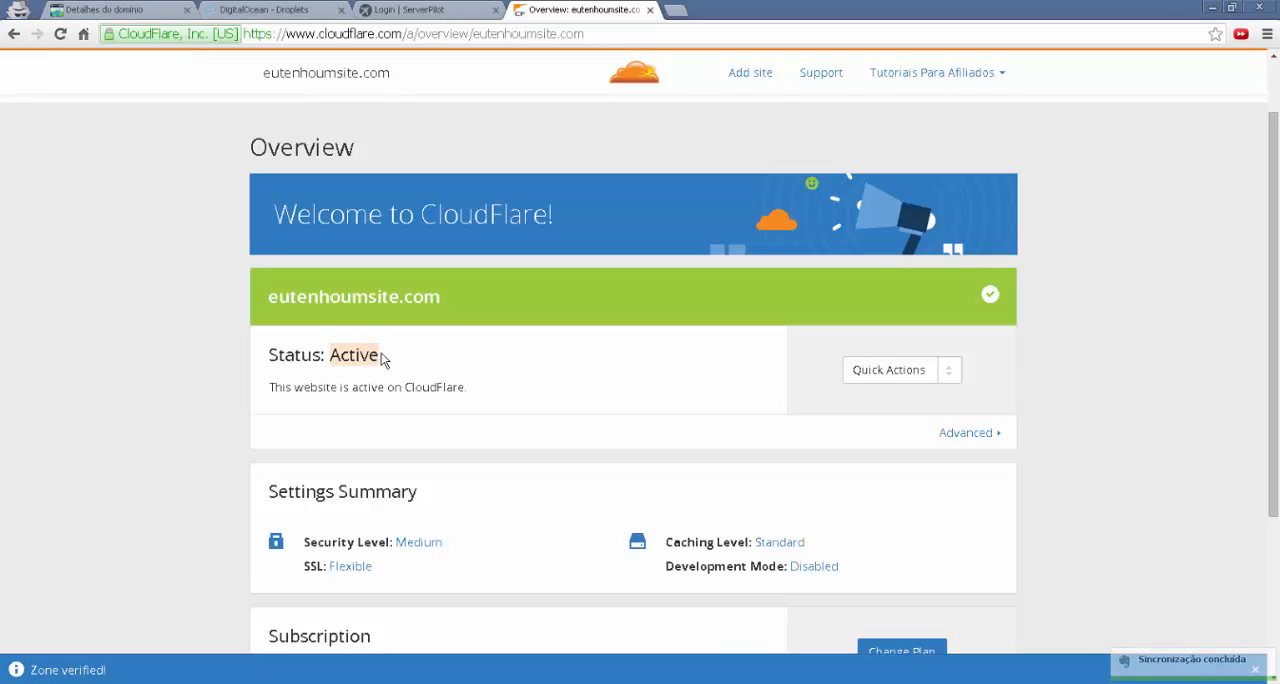
Open the DNS settings of eutenhoumsite.com in CloudFlare and review the existing DNS records
click(384, 360)
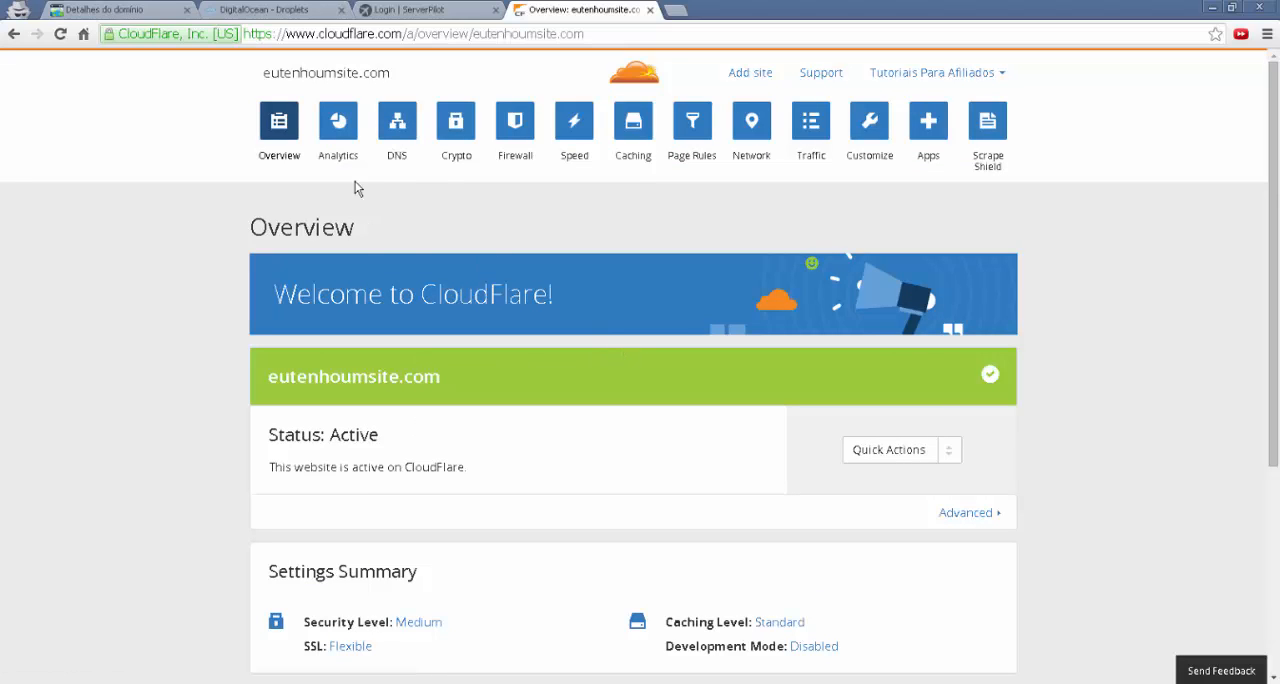
click(397, 124)
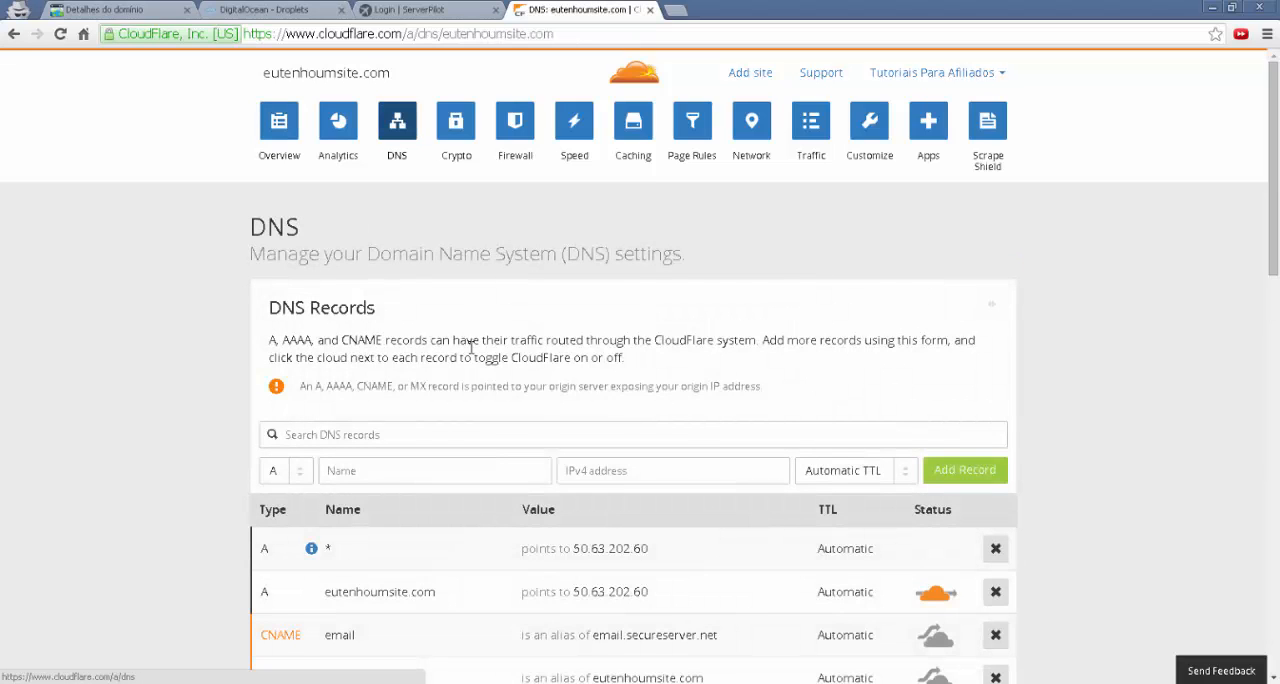
scroll(471, 351, down, 2)
scroll(471, 351, down, 2)
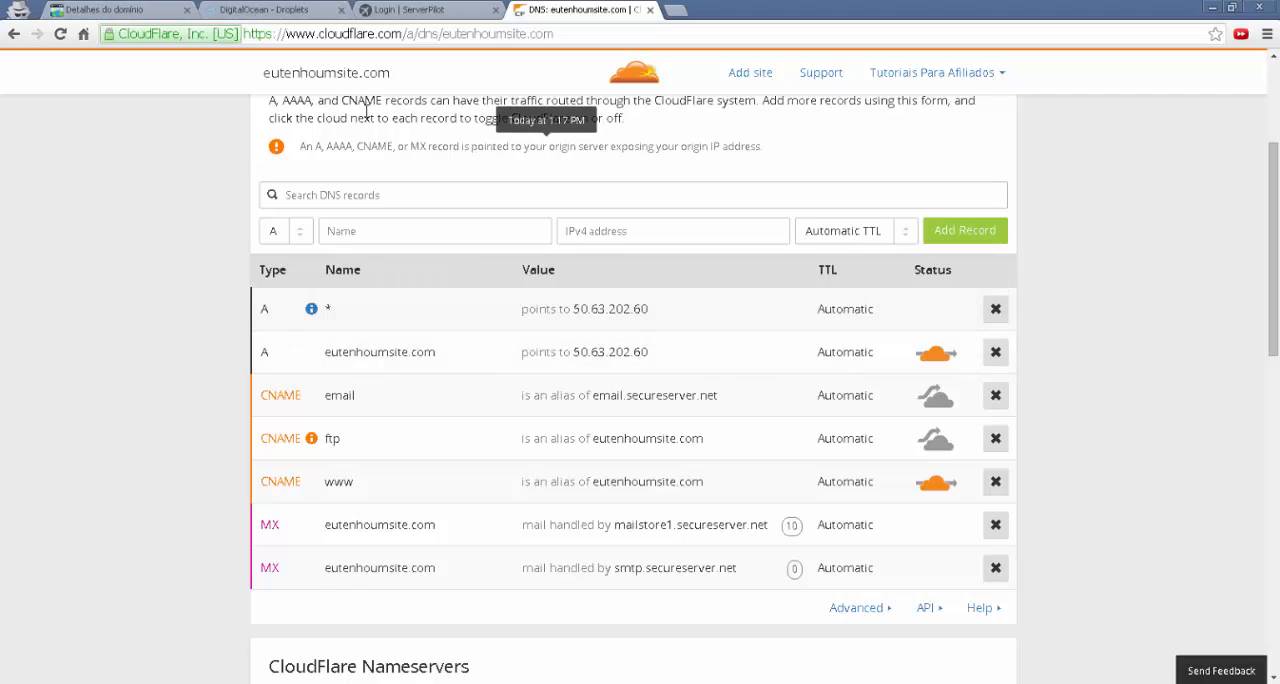
Switch to DigitalOcean, copy the IP address of the server01 Droplet, and return to the CloudFlare DNS records
click(263, 11)
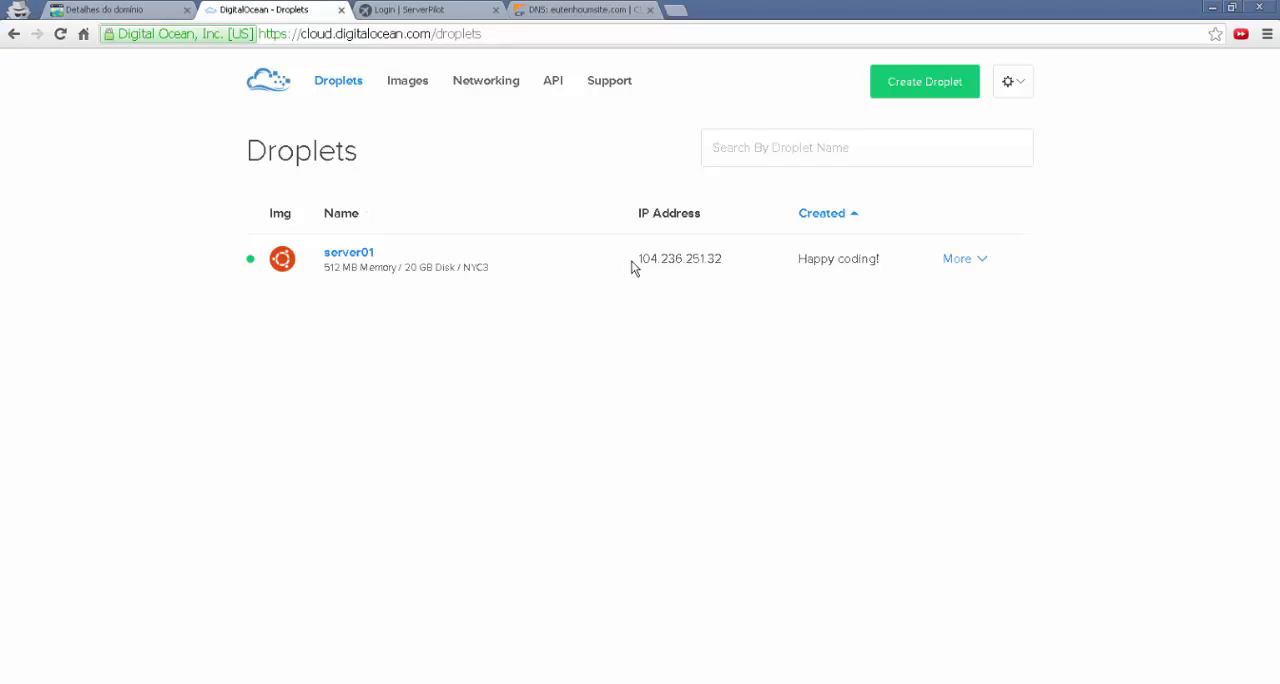
mouse_move(689, 265)
click(577, 14)
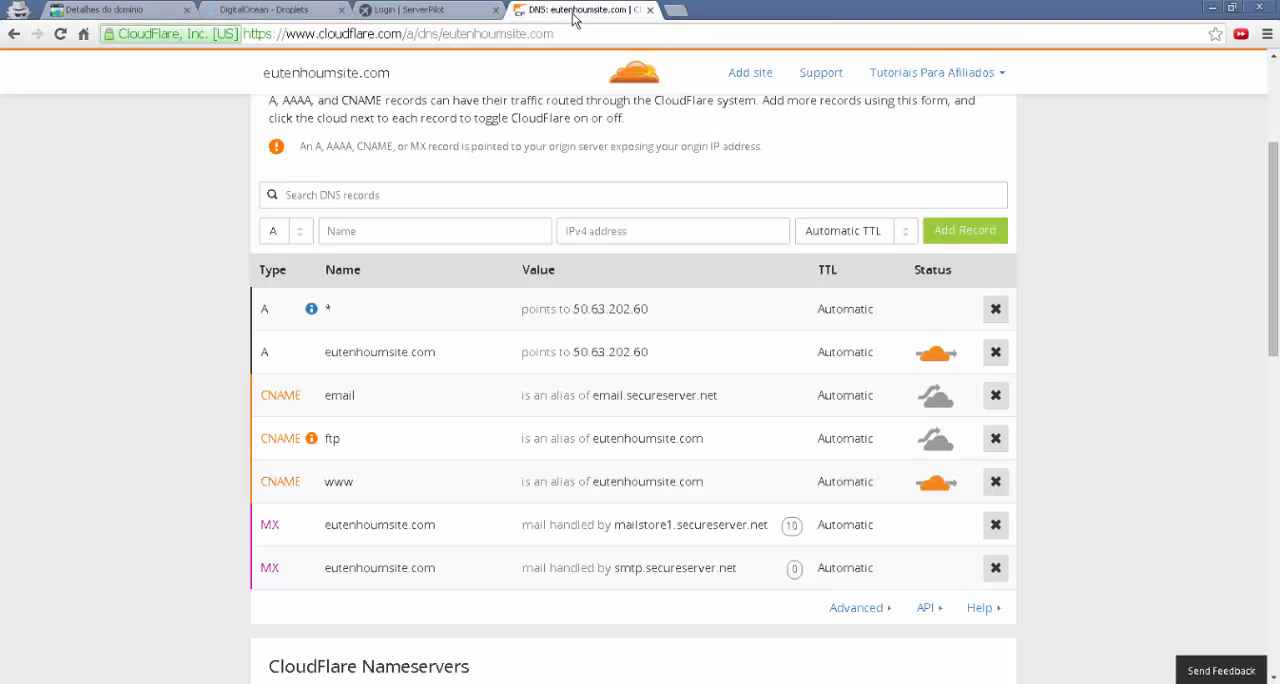
Point the eutenhoumsite.com A record to 104.236.251.32 and save the change
click(627, 348)
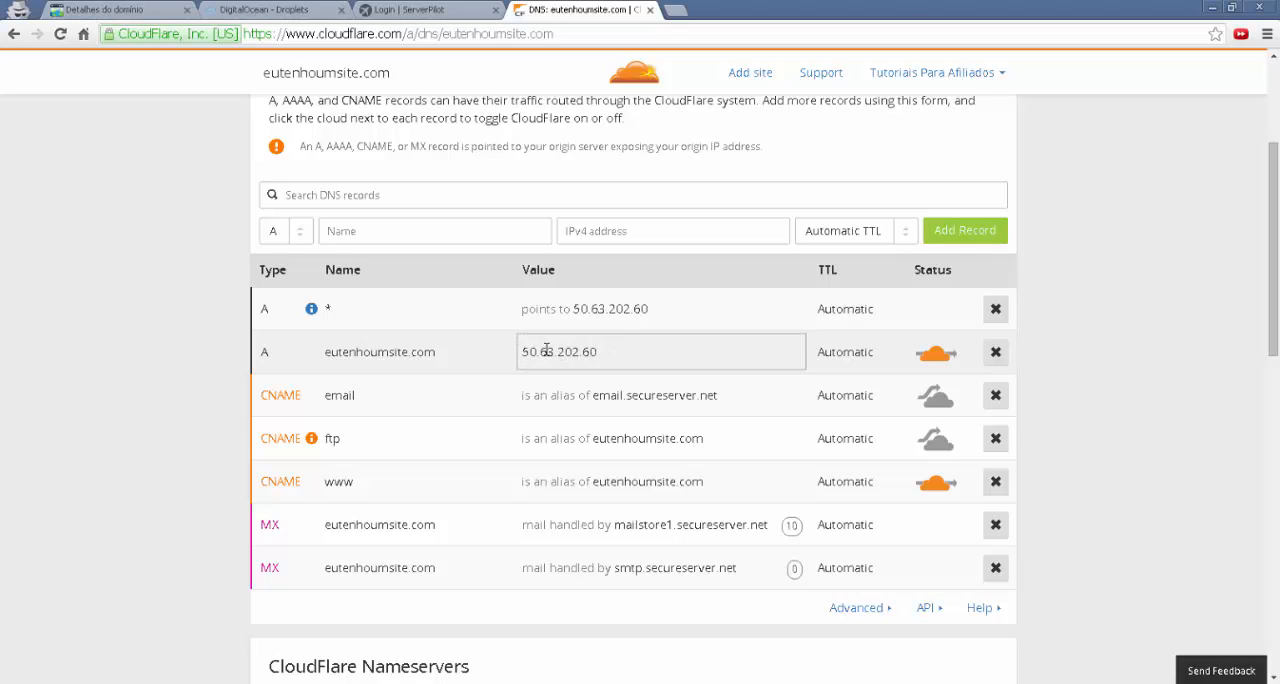
key(BackSpace)
key(BackSpace)
key(BackSpace)
key(BackSpace)
key(BackSpace)
key(BackSpace)
key(BackSpace)
key(BackSpace)
key(BackSpace)
key(BackSpace)
key(BackSpace)
key(BackSpace)
right_click(612, 352)
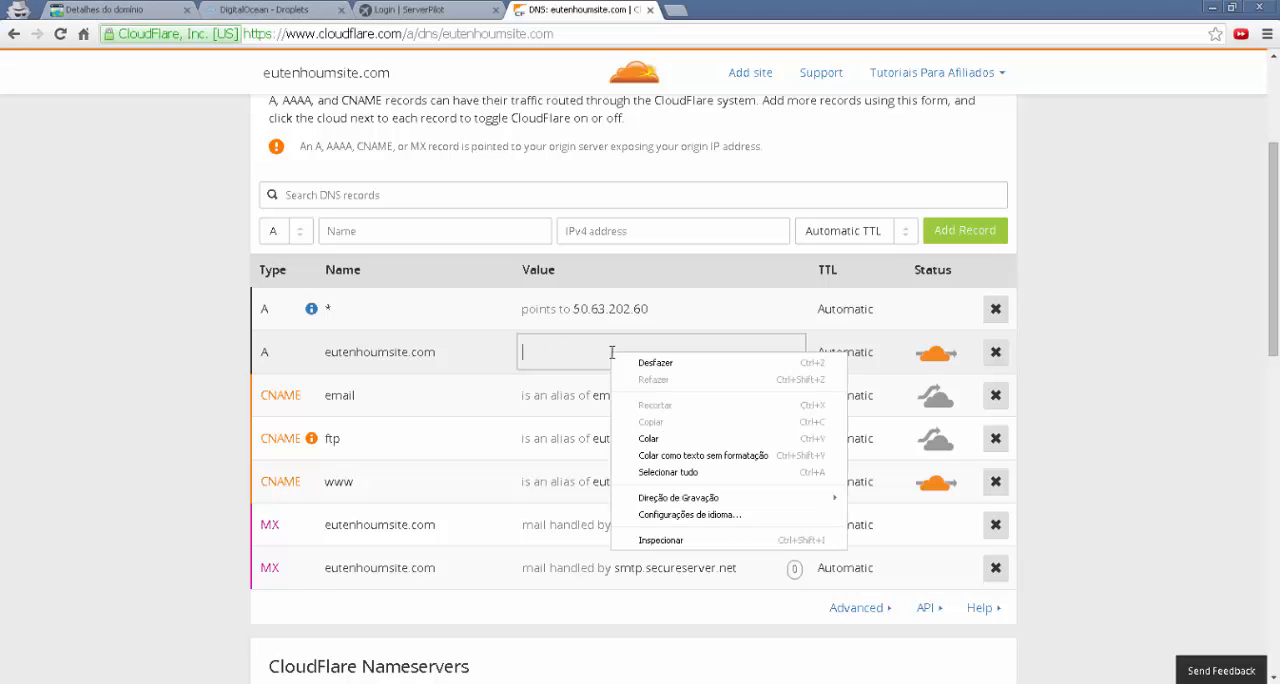
click(636, 440)
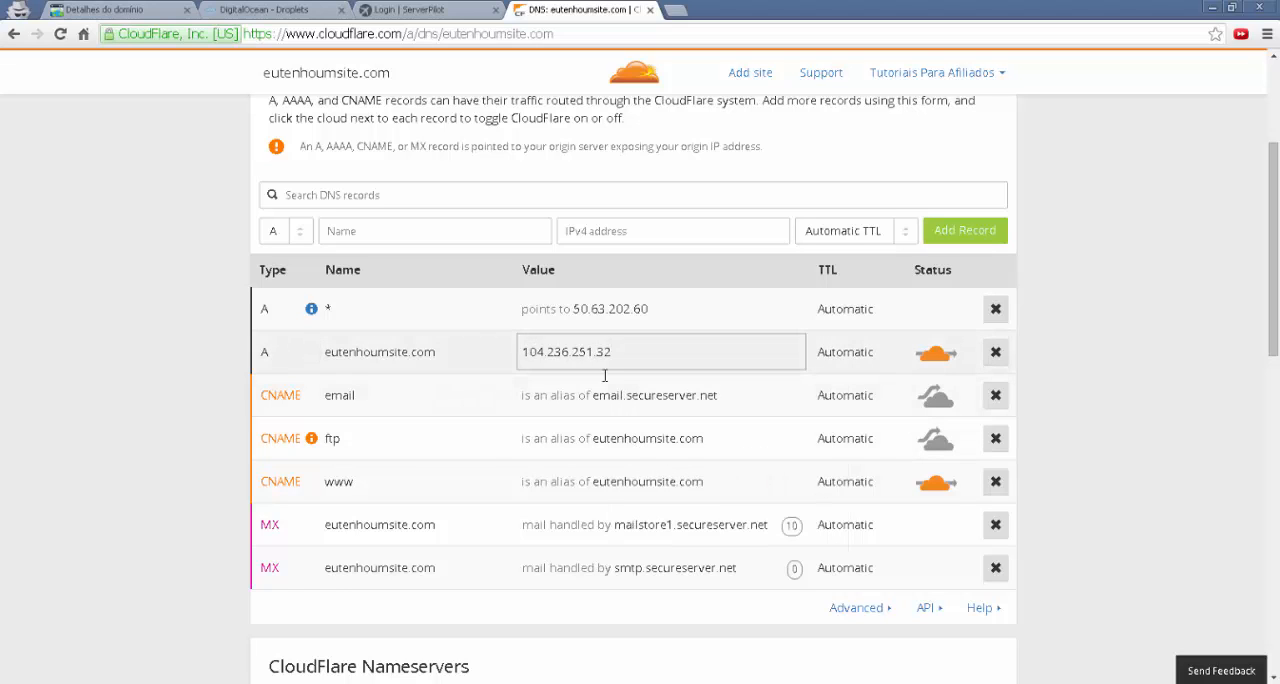
key(Return)
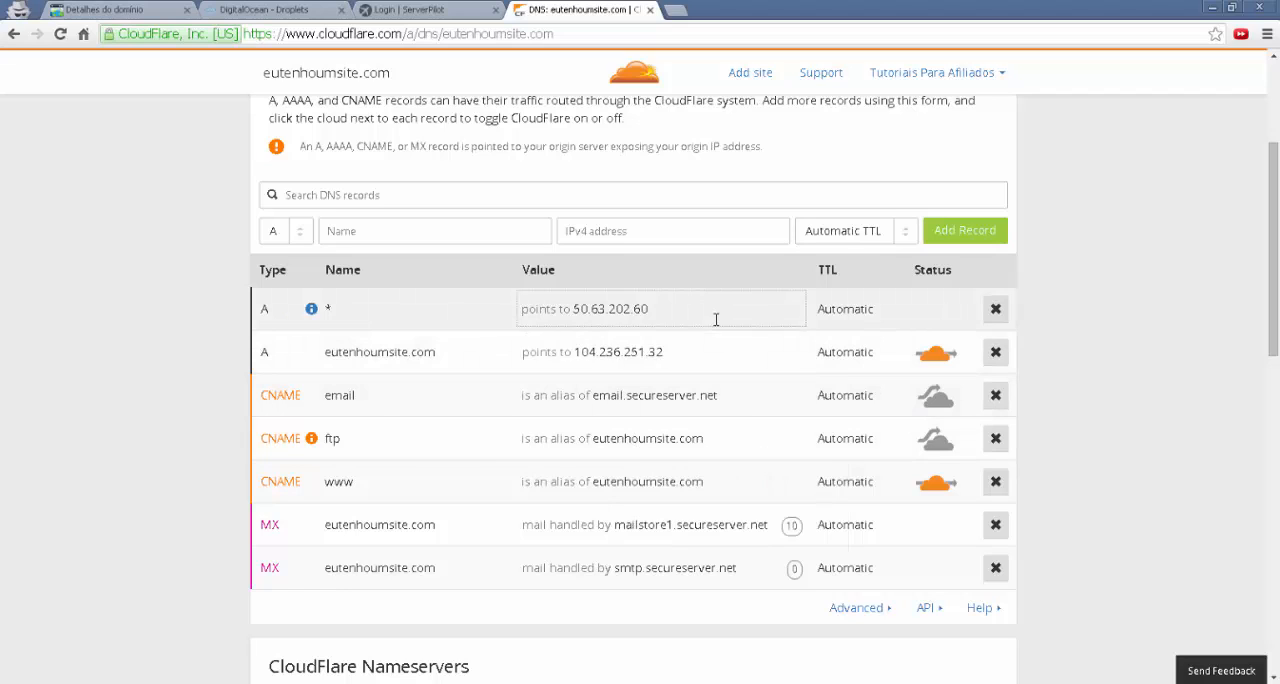
Point the wildcard (*) A record to 104.236.251.32 and save the change
click(603, 309)
drag(606, 309, 518, 309)
key(BackSpace)
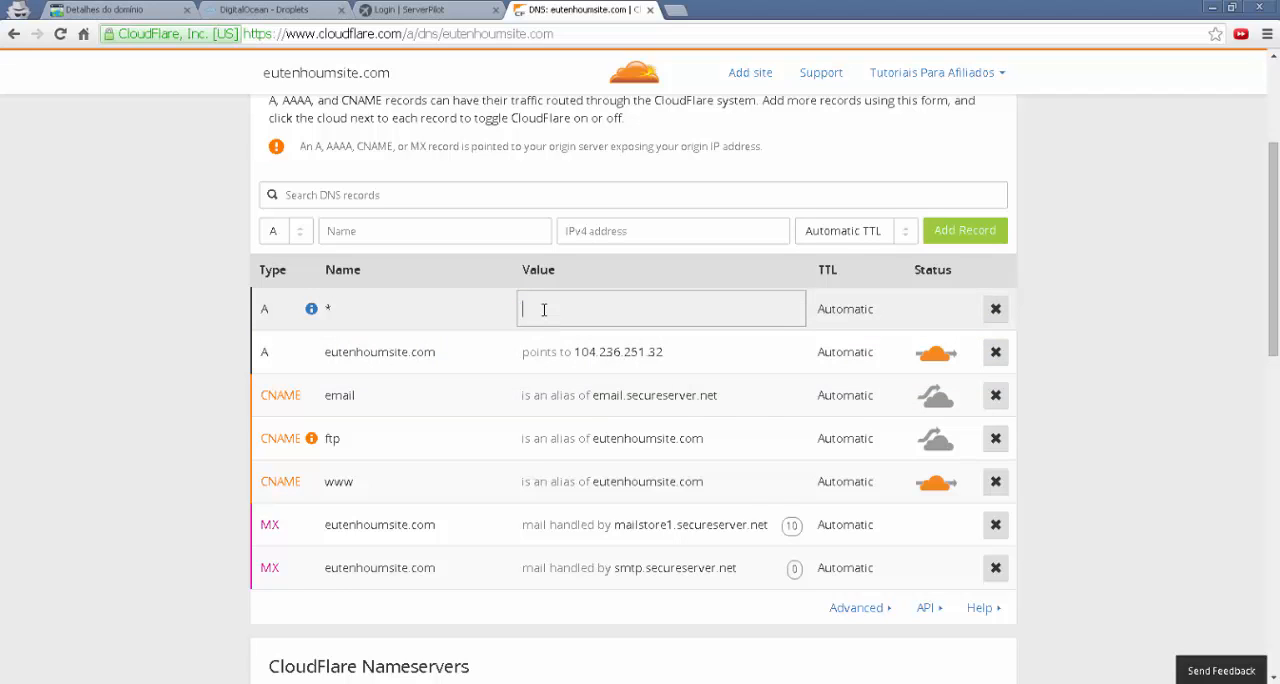
right_click(544, 309)
click(574, 395)
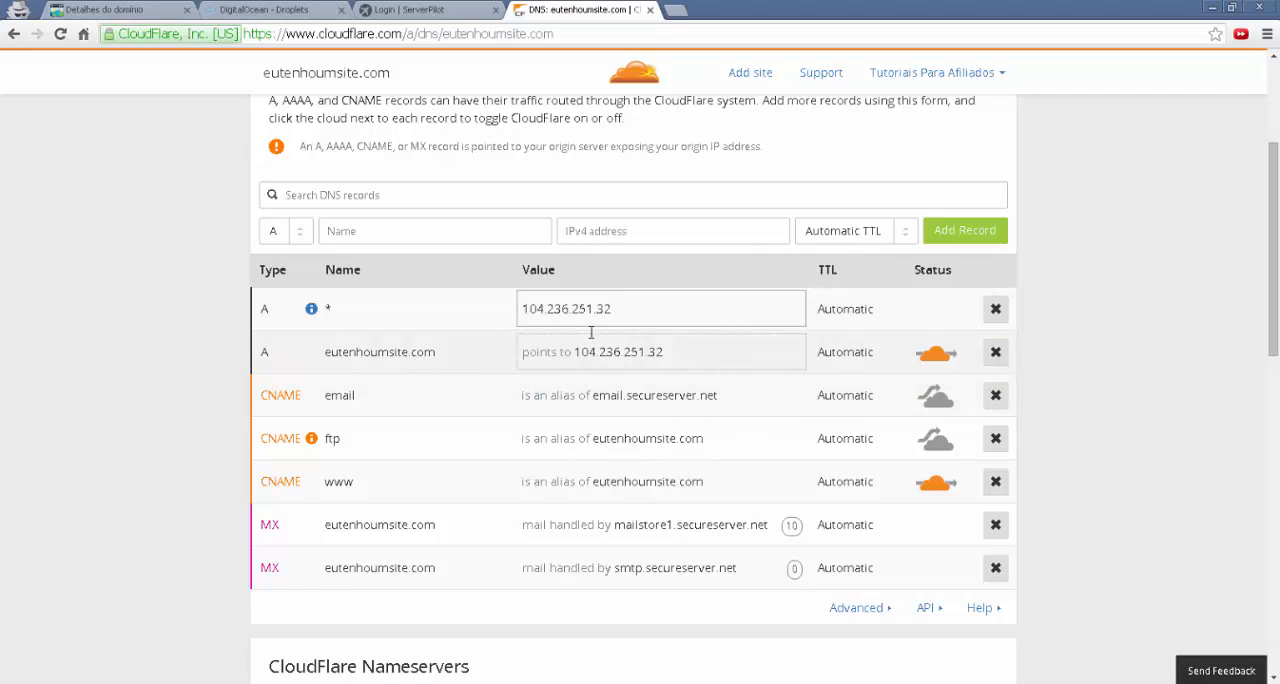
key(Return)
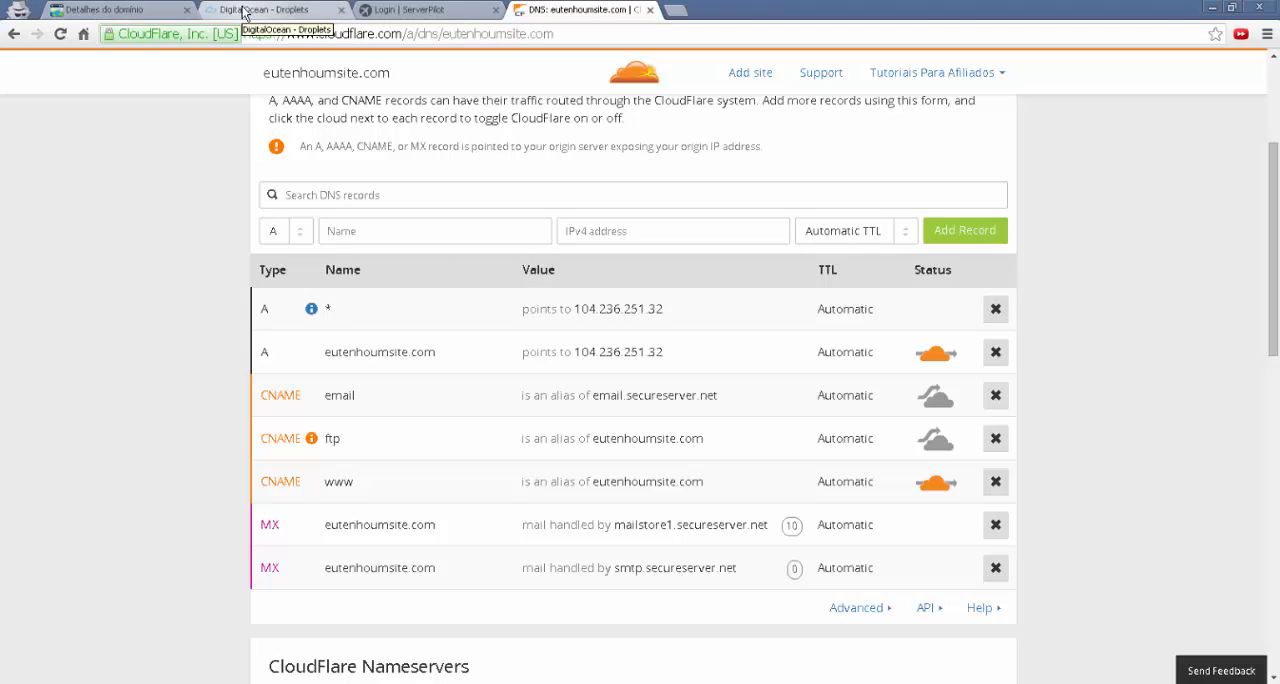
Copy the domain name eutenhoumsite.com from the name of its A record
click(420, 356)
drag(437, 352, 318, 351)
right_click(367, 357)
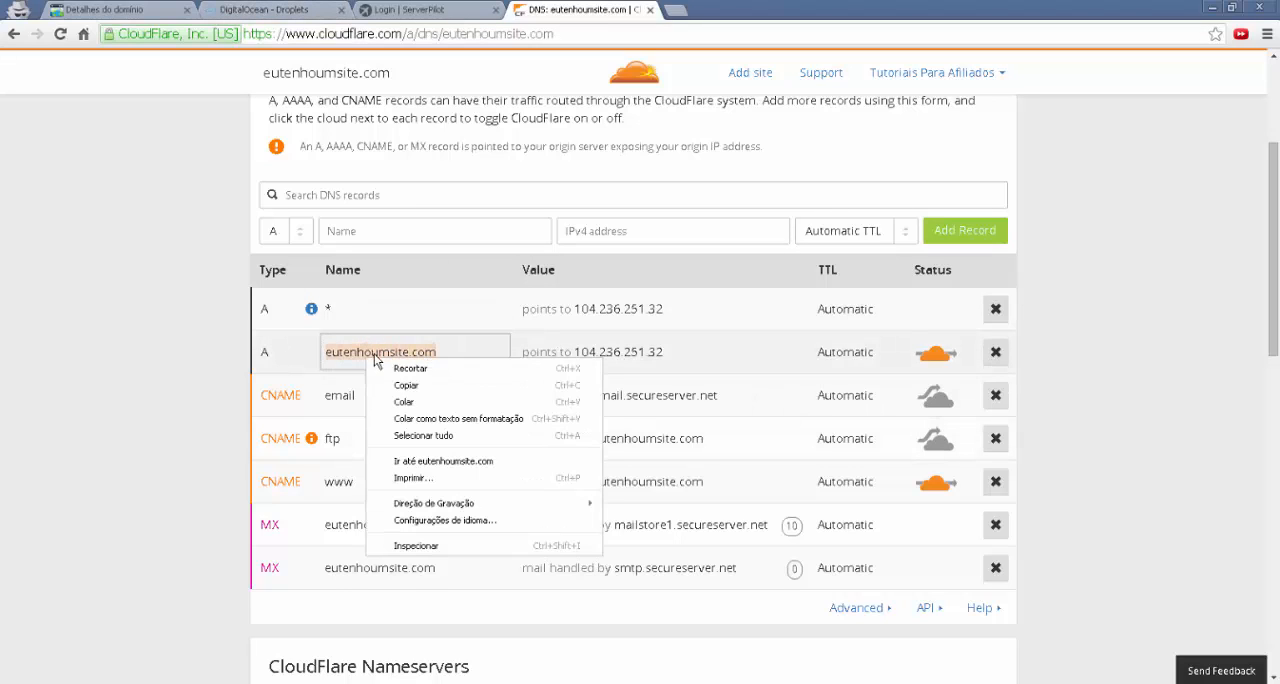
click(428, 381)
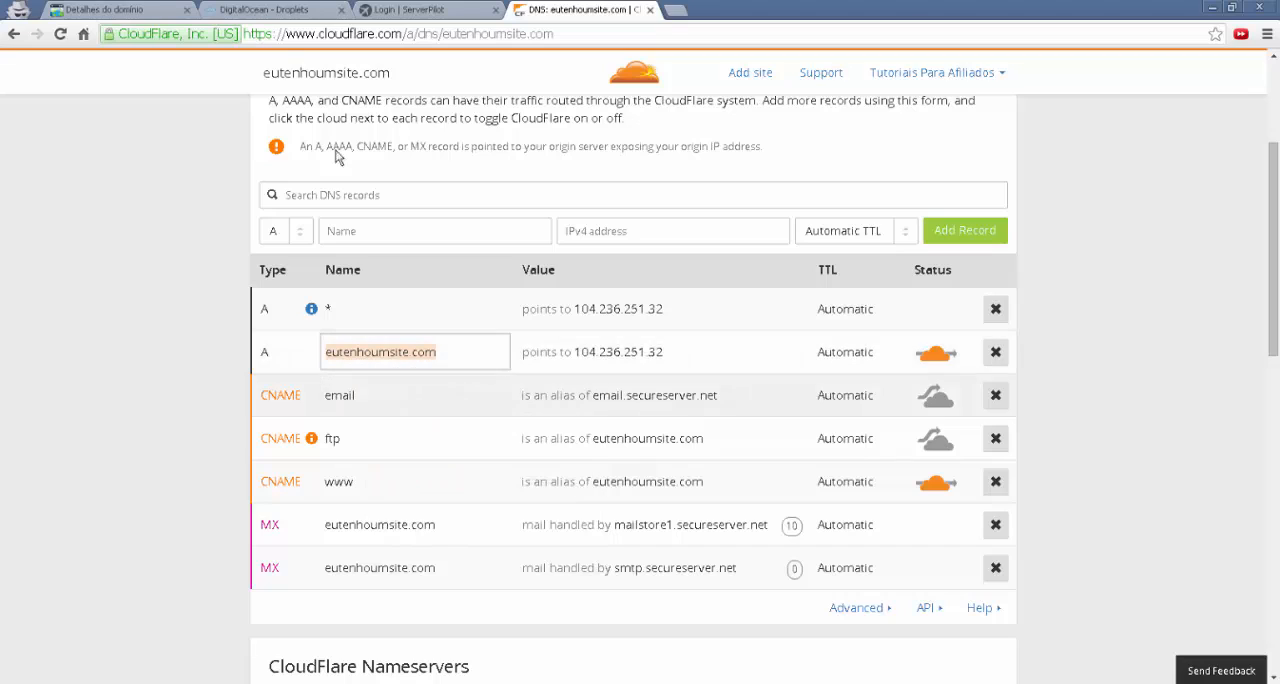
Switch to DigitalOcean and add the domain eutenhoumsite.com to the server01 Droplet by creating its DNS record
click(263, 12)
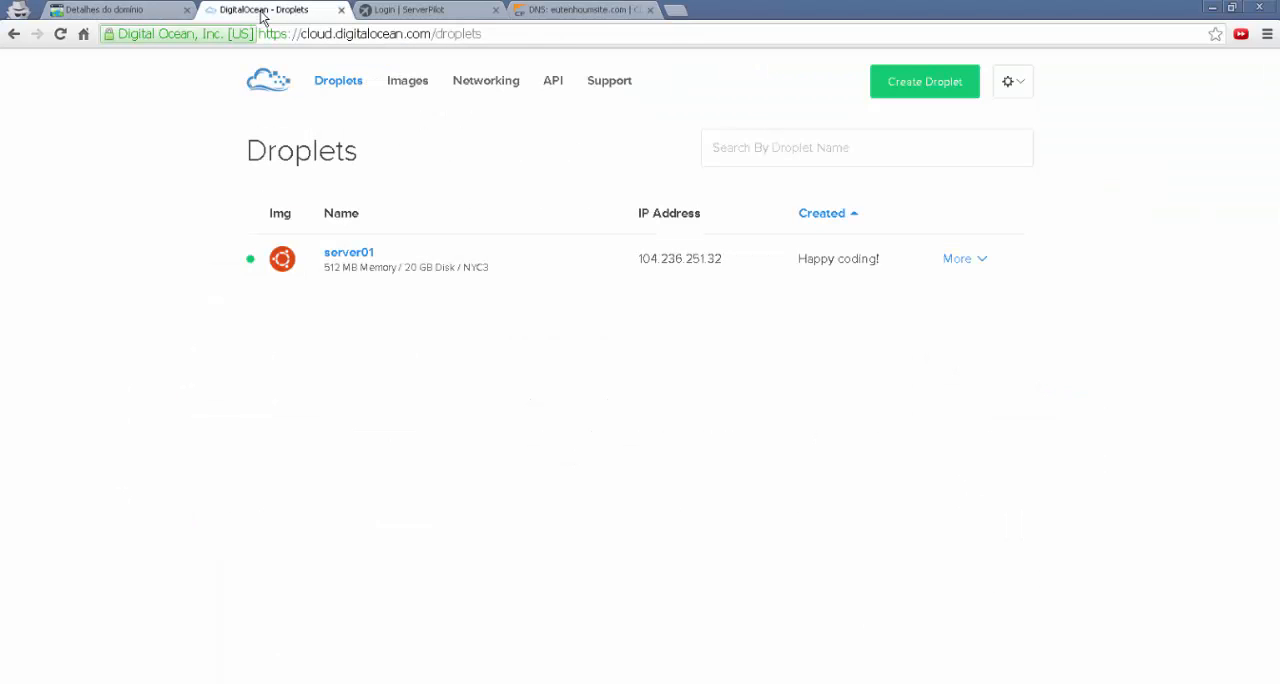
click(970, 260)
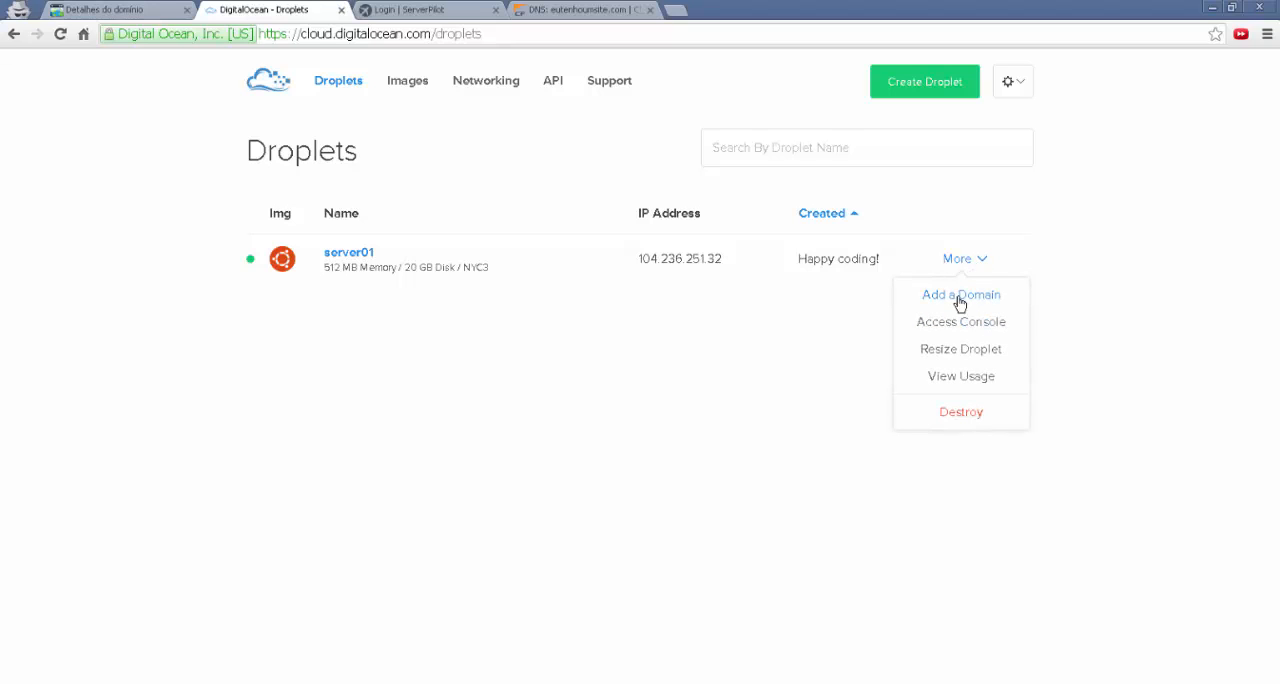
click(958, 296)
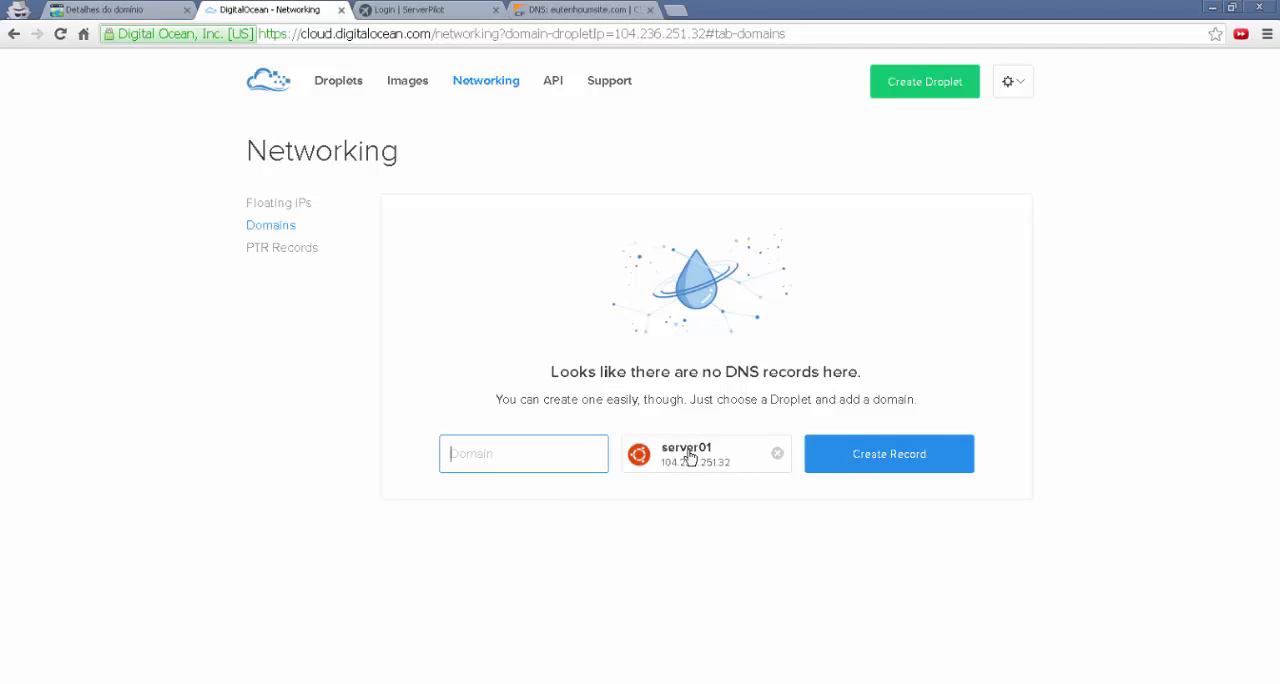
right_click(516, 455)
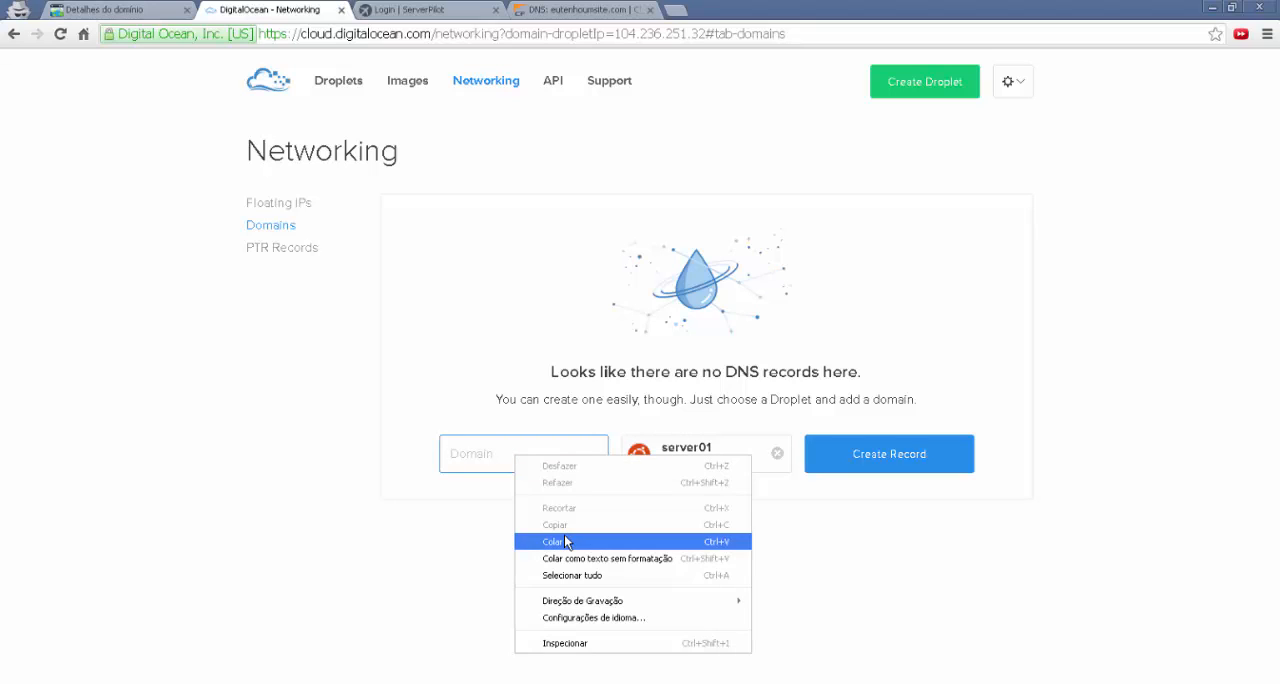
click(565, 536)
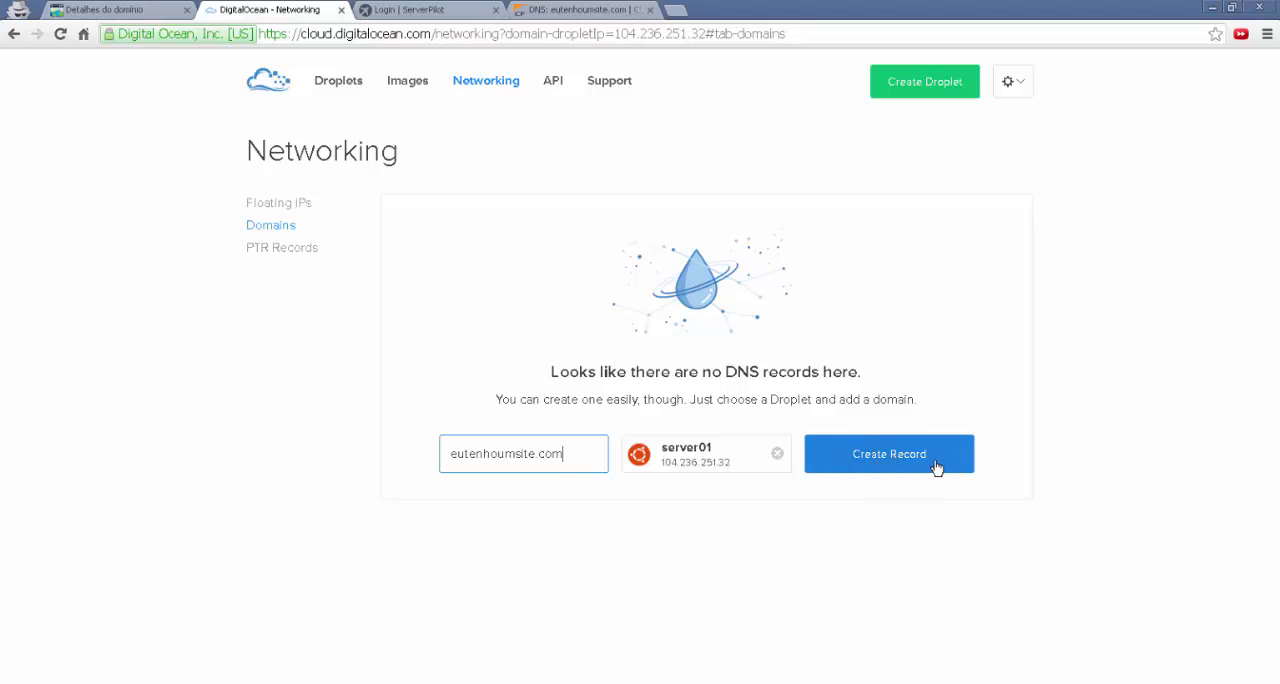
click(889, 457)
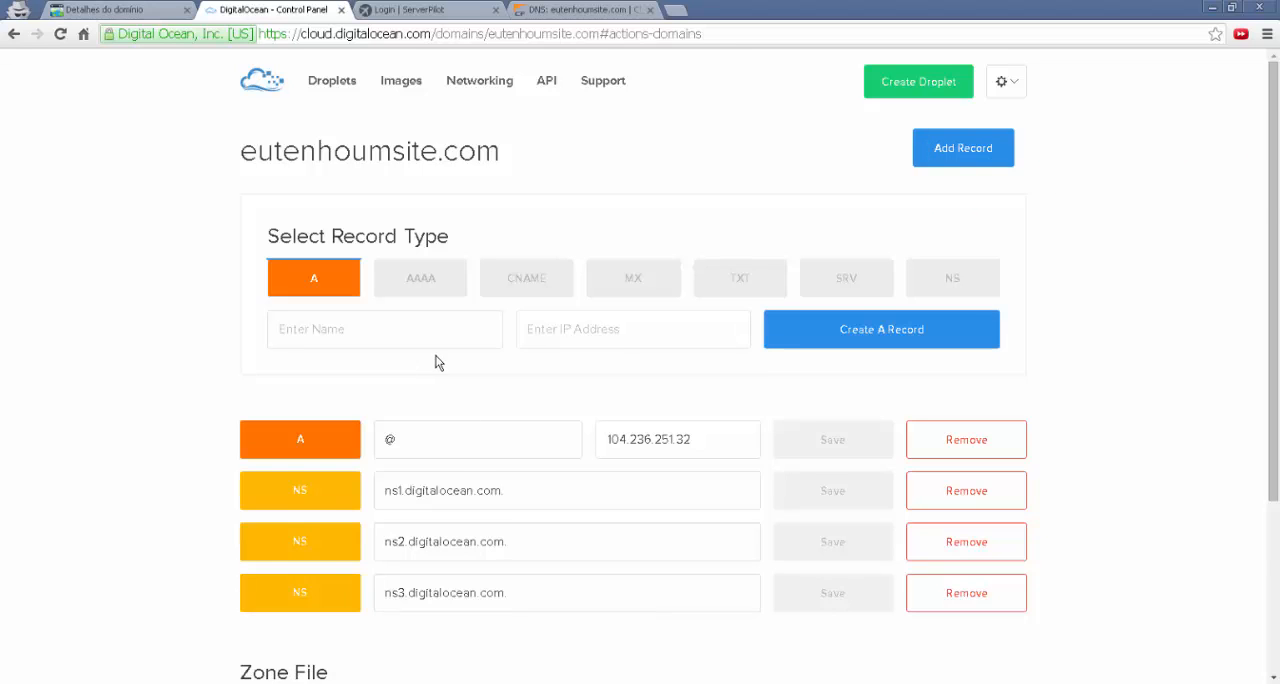
Copy the nameserver ns1.digitalocean.com. from the first NS record of eutenhoumsite.com
scroll(437, 360, down, 1)
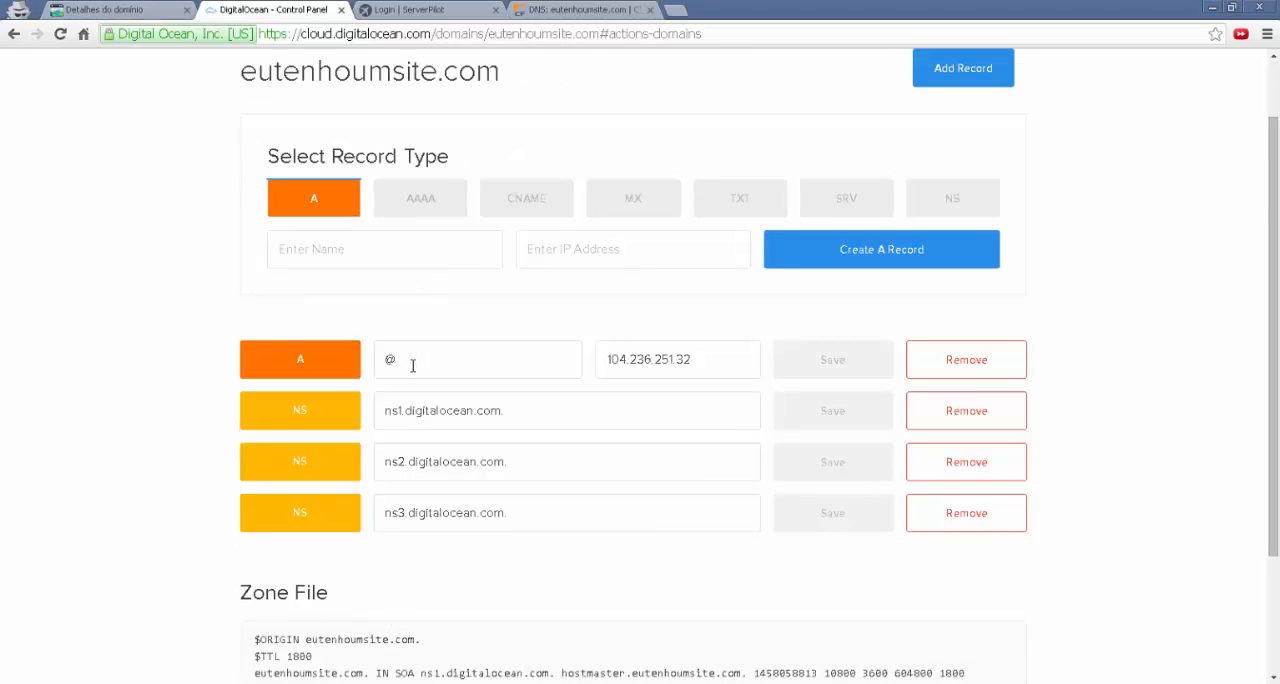
scroll(413, 362, down, 1)
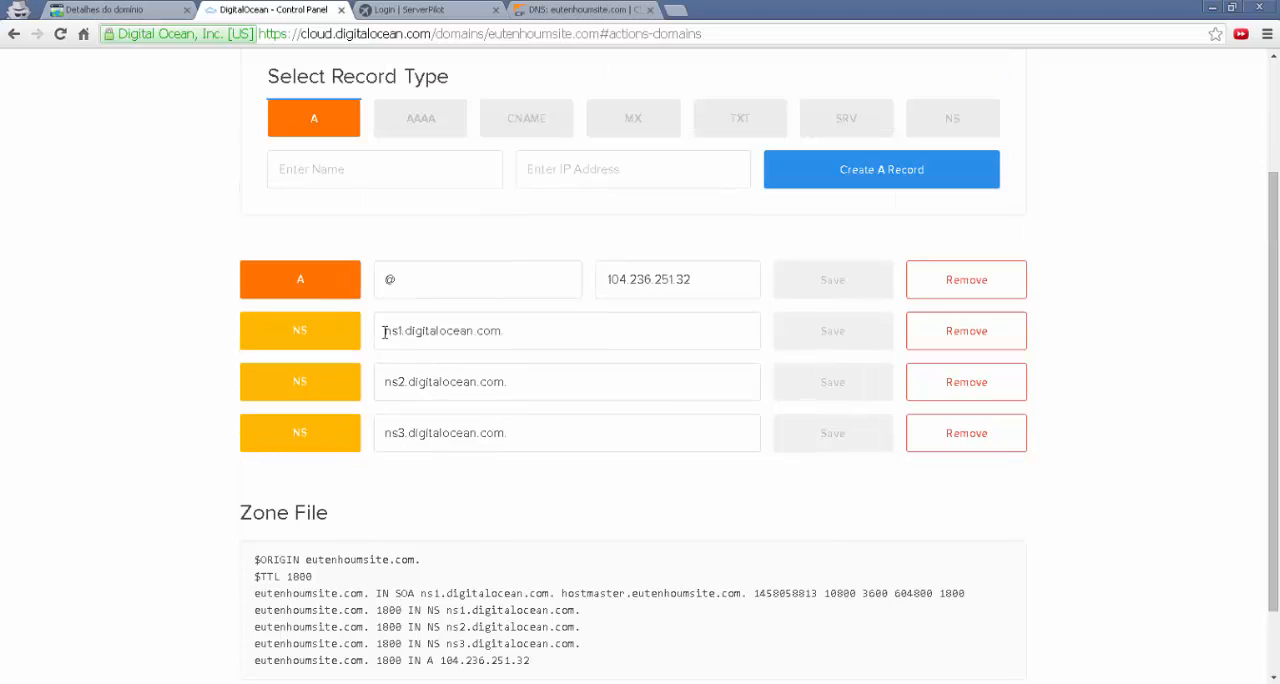
mouse_move(383, 331)
mouse_down()
mouse_move(514, 330)
mouse_move(386, 331)
mouse_up()
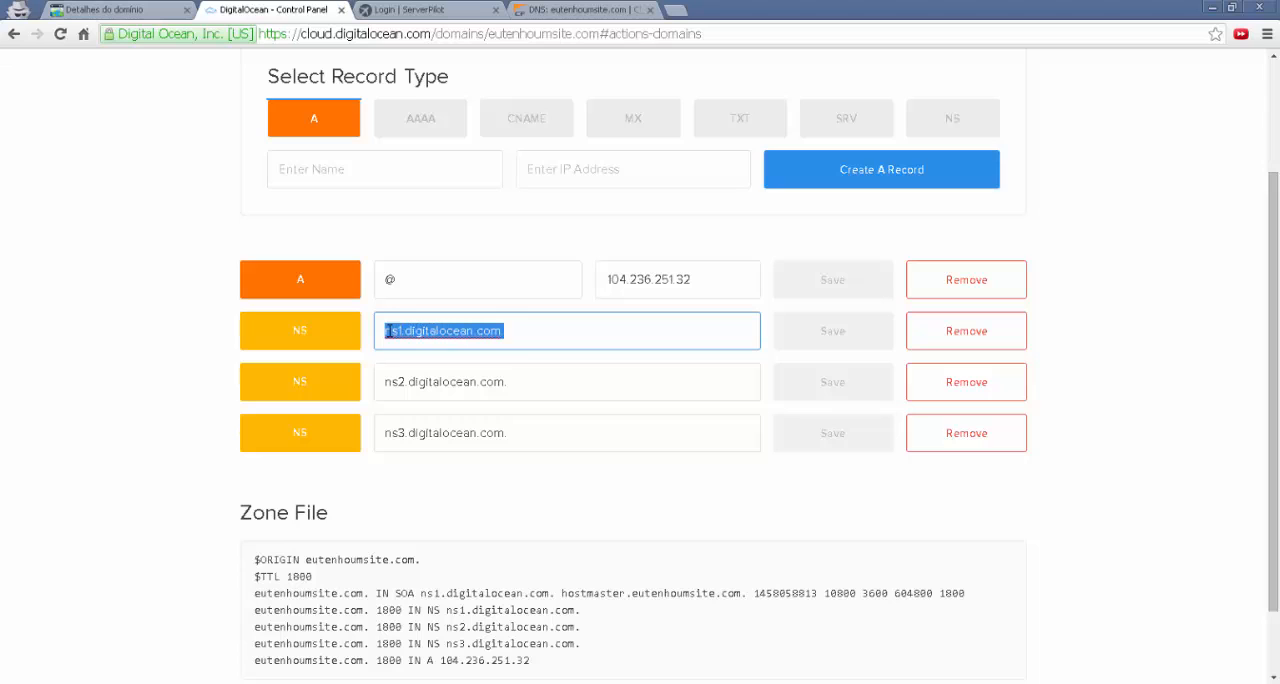
right_click(460, 348)
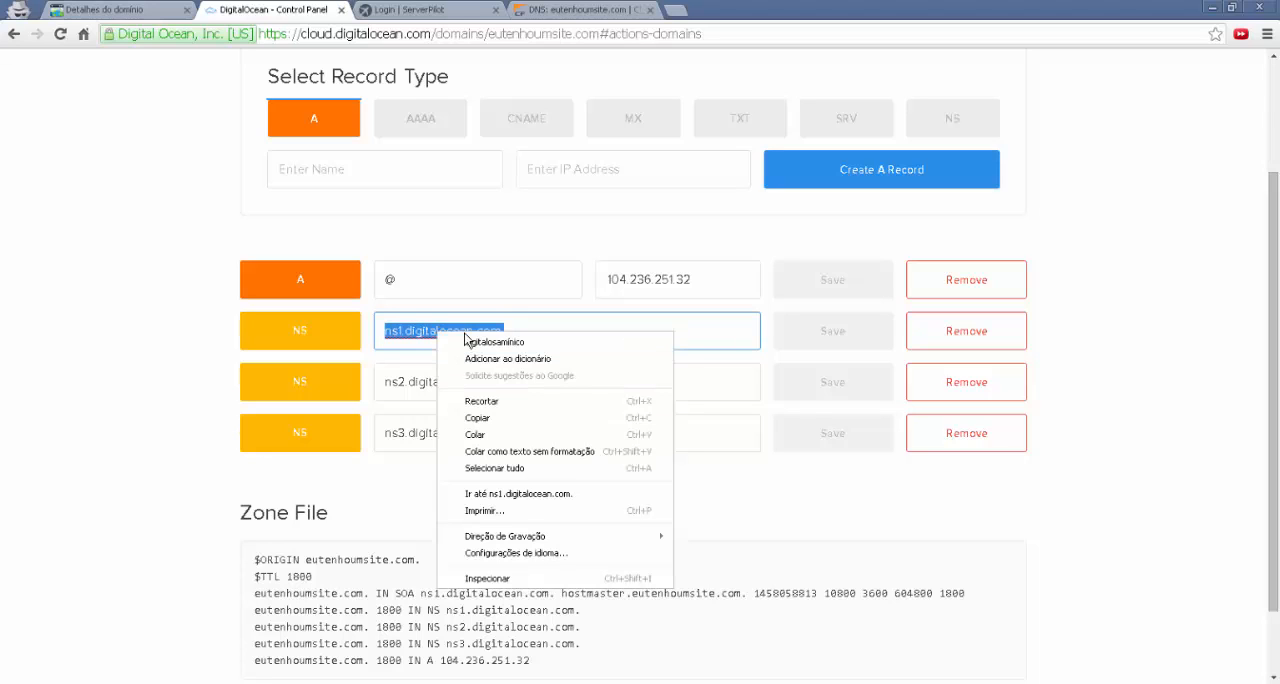
click(477, 418)
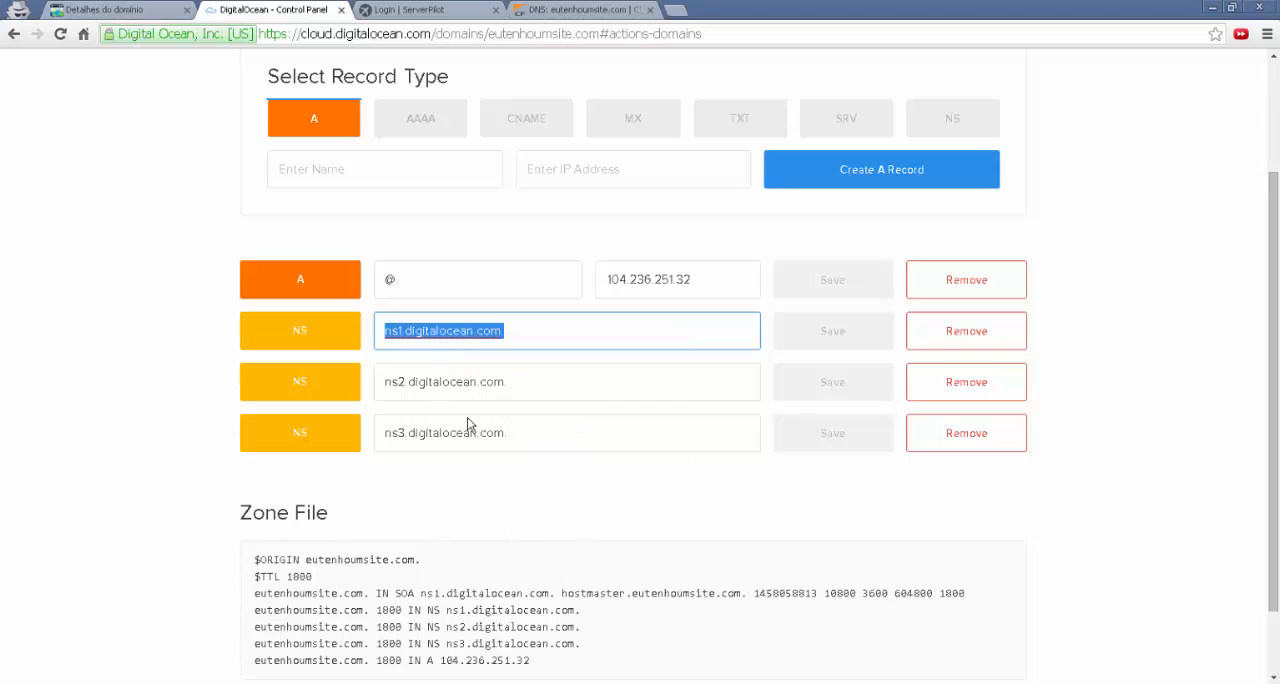
Switch to CloudFlare and add an NS record named @ with nameserver ns1.digitalocean.com
click(577, 10)
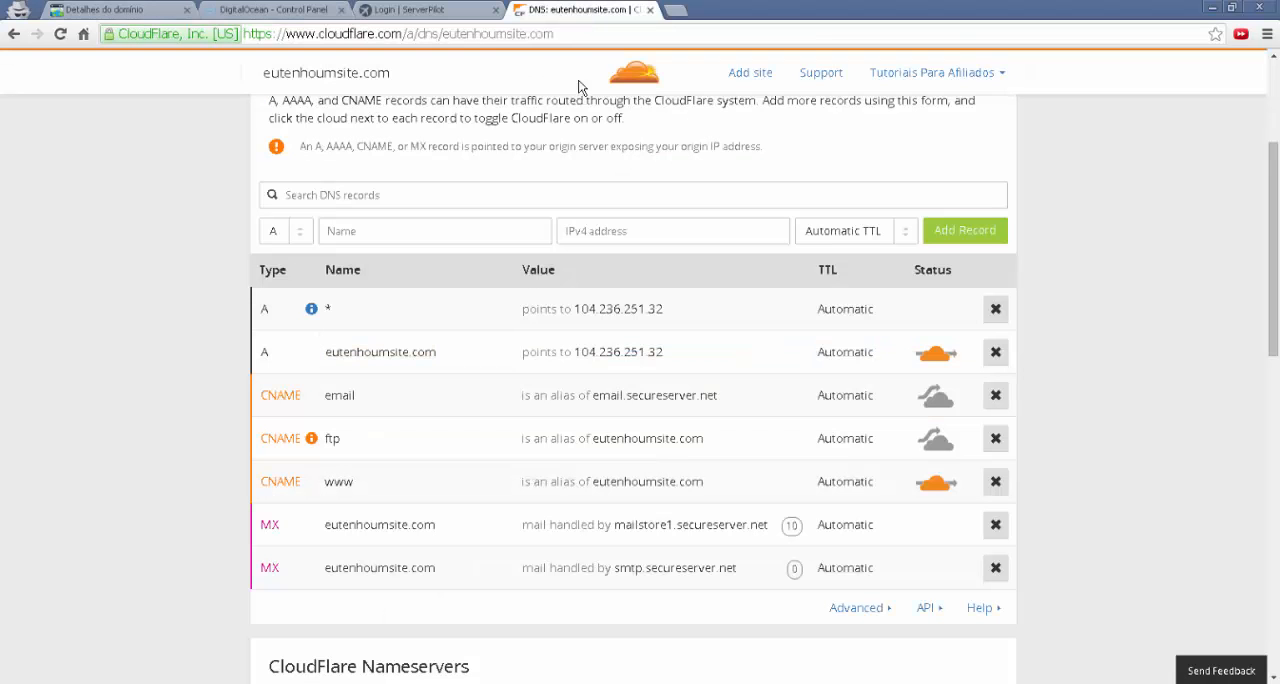
click(297, 240)
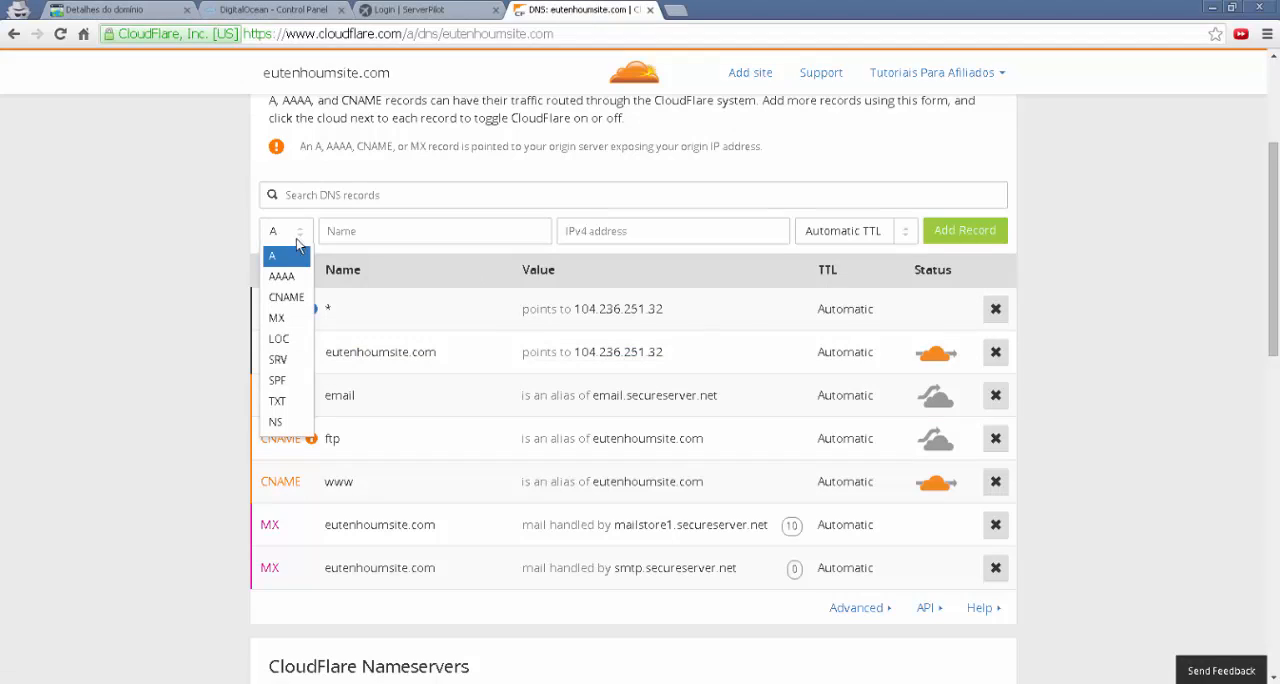
click(280, 424)
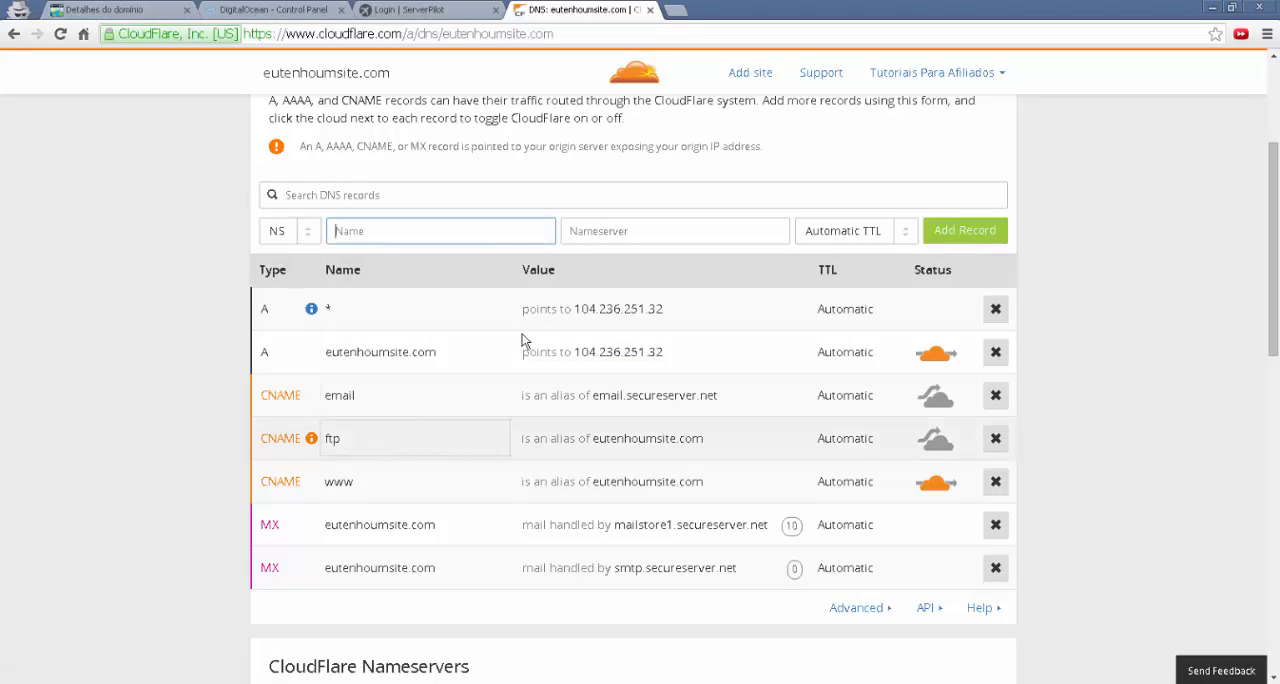
click(597, 233)
right_click(597, 233)
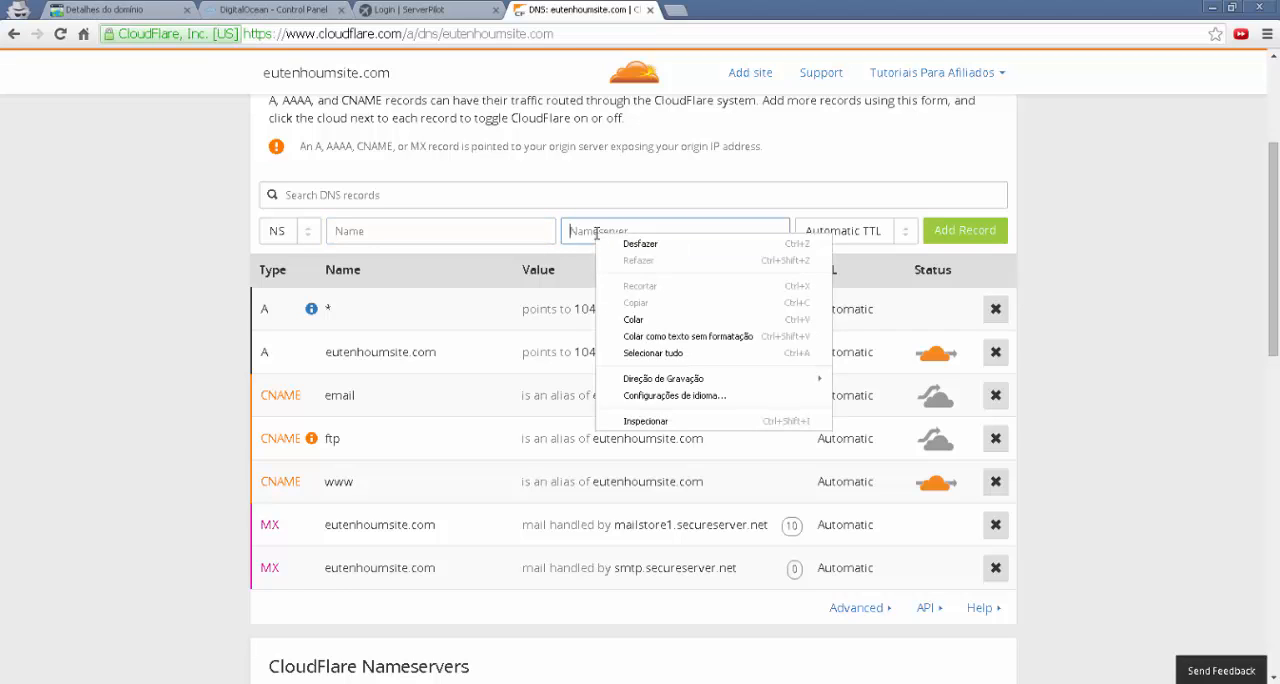
click(633, 320)
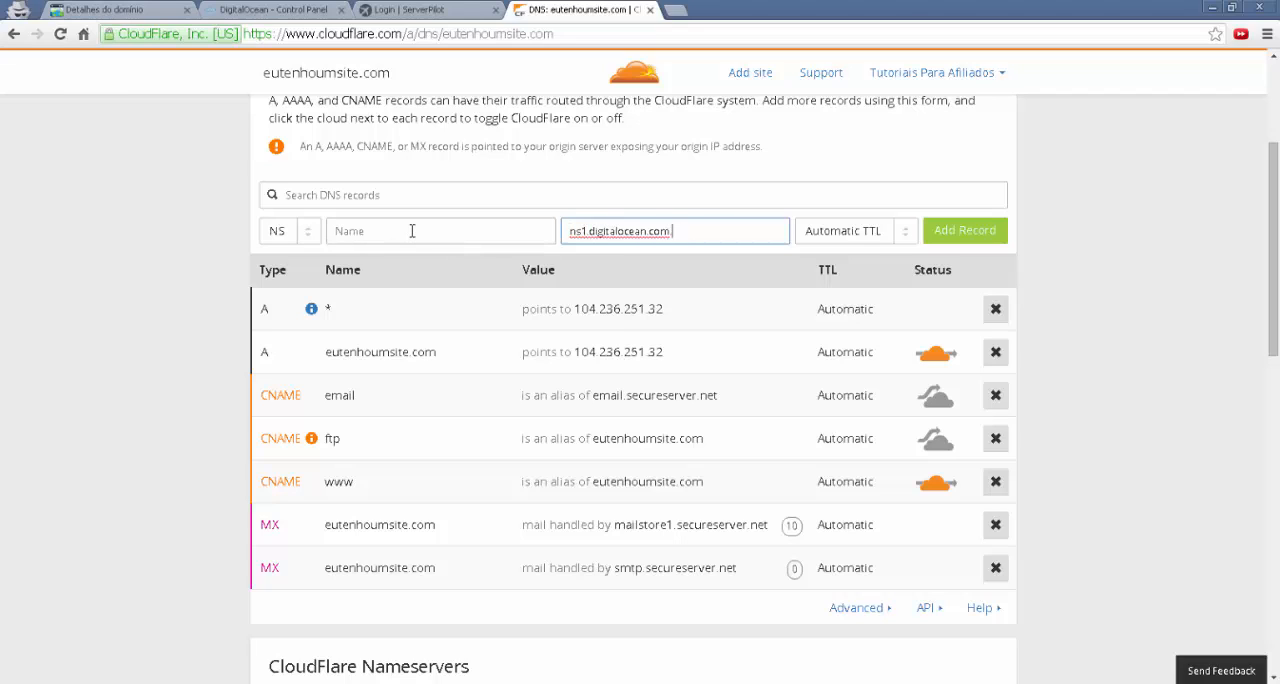
click(336, 232)
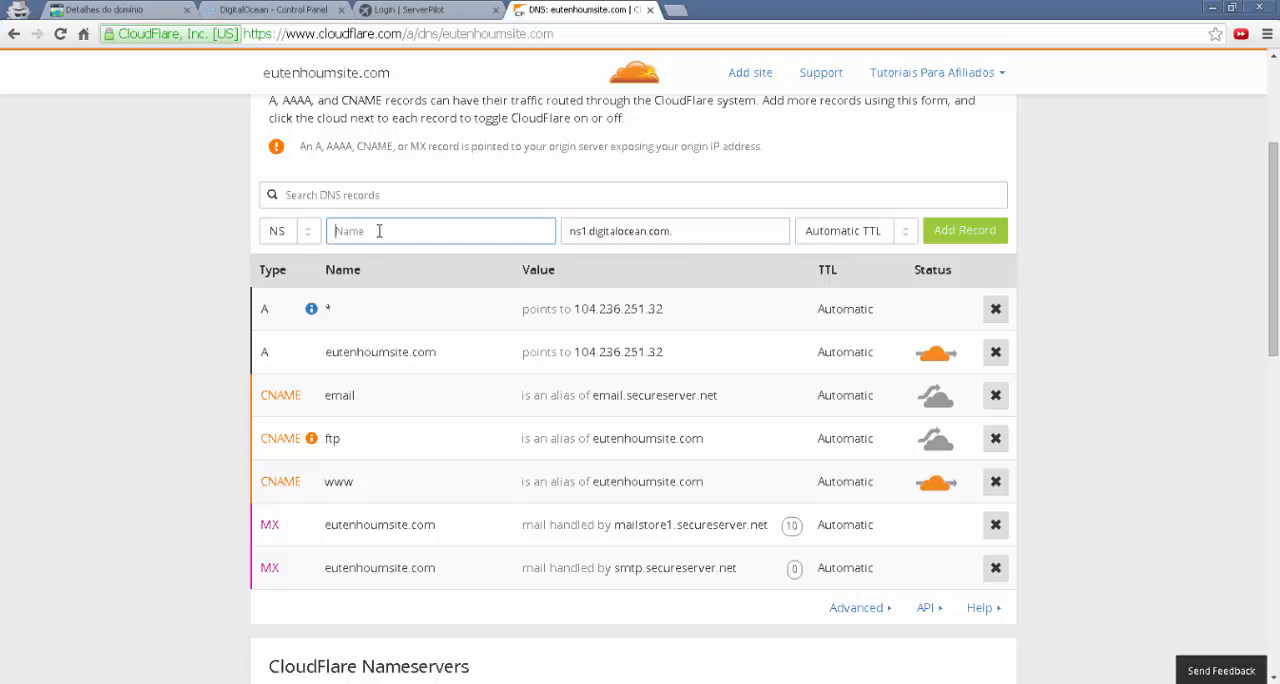
text(@)
click(945, 231)
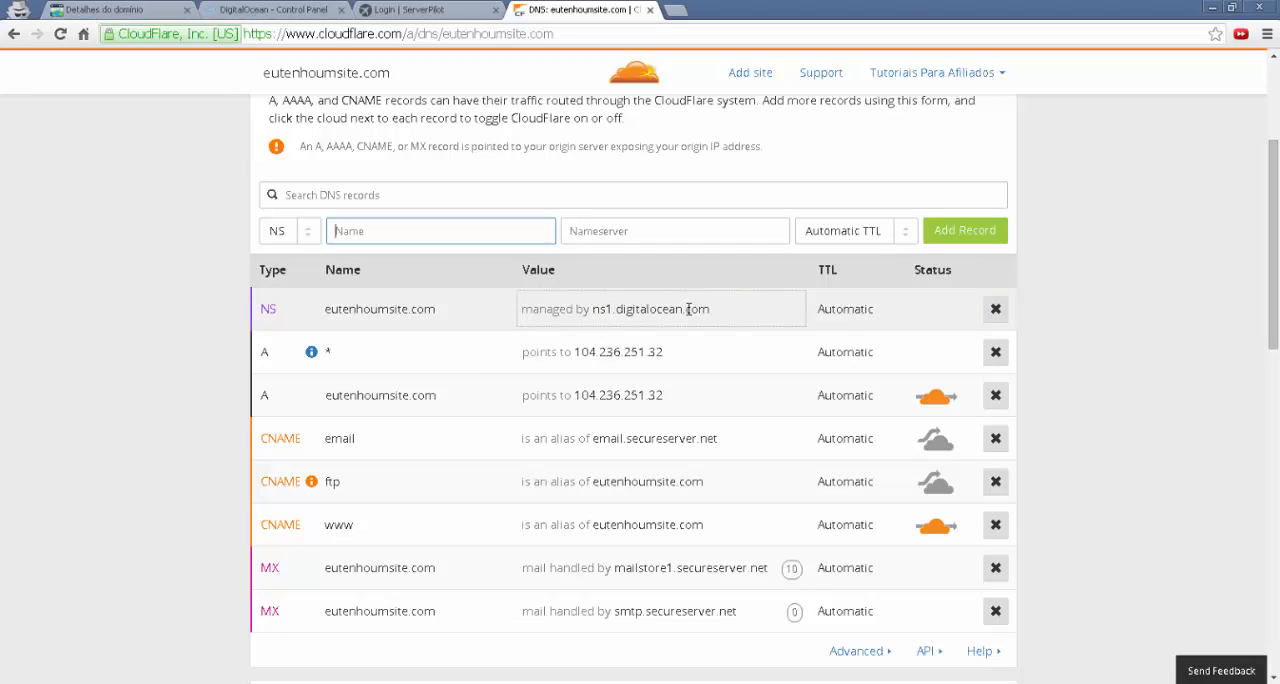
Add an NS record named @ with nameserver ns2.digitalocean.com
double_click(270, 309)
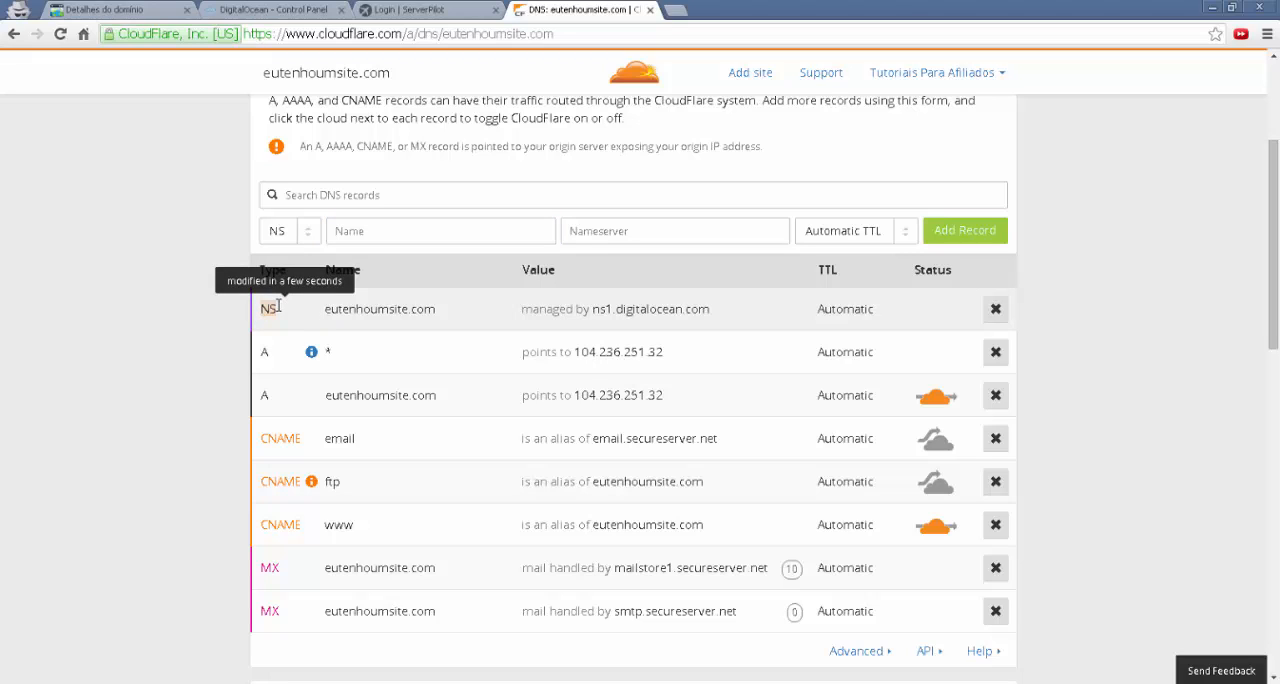
click(285, 14)
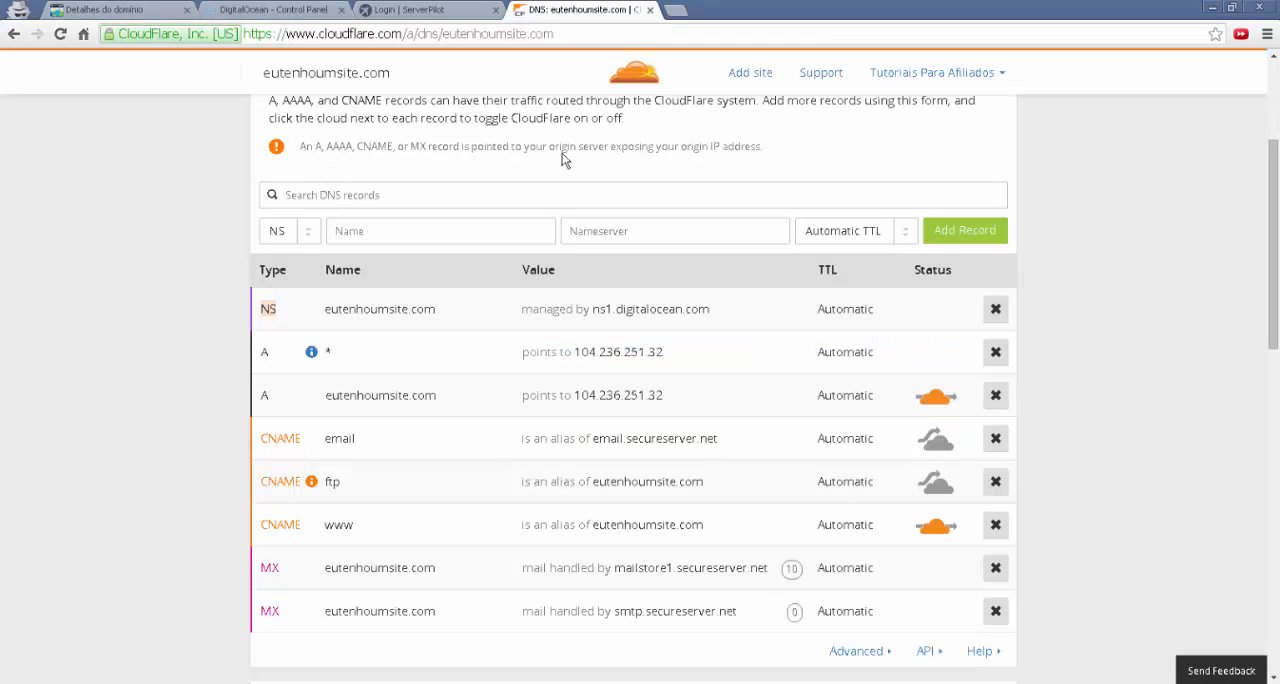
click(540, 12)
click(374, 231)
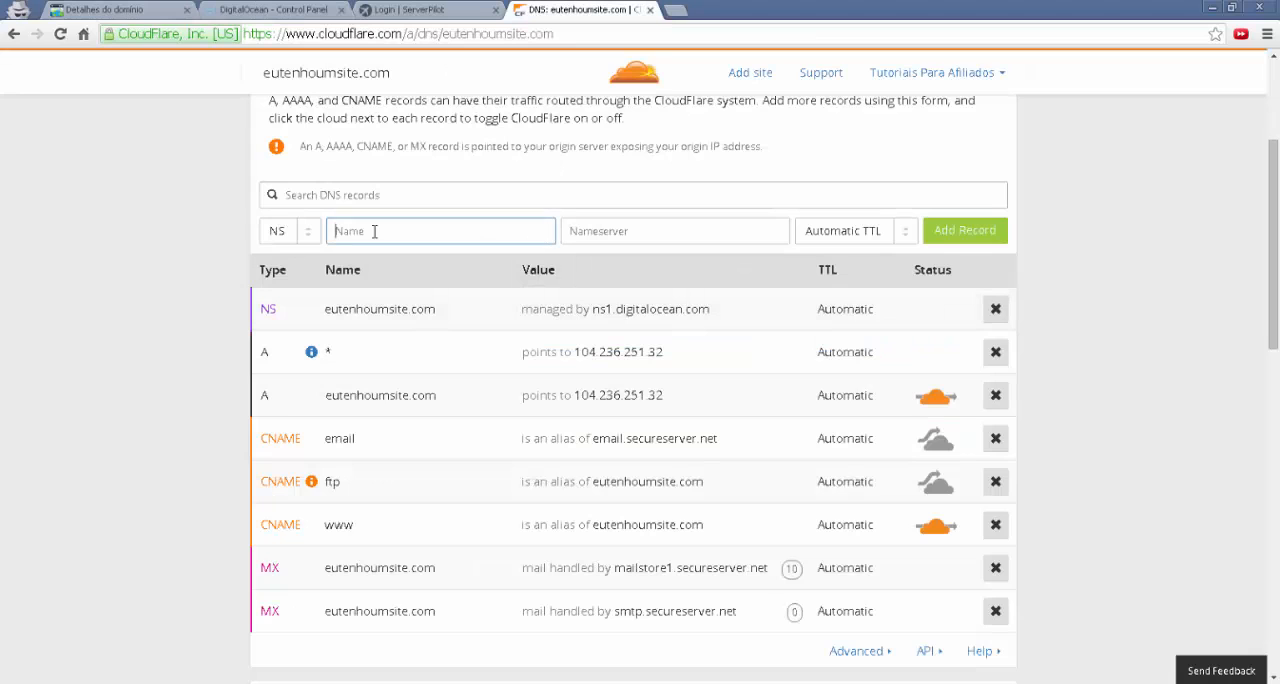
text(@)
click(598, 234)
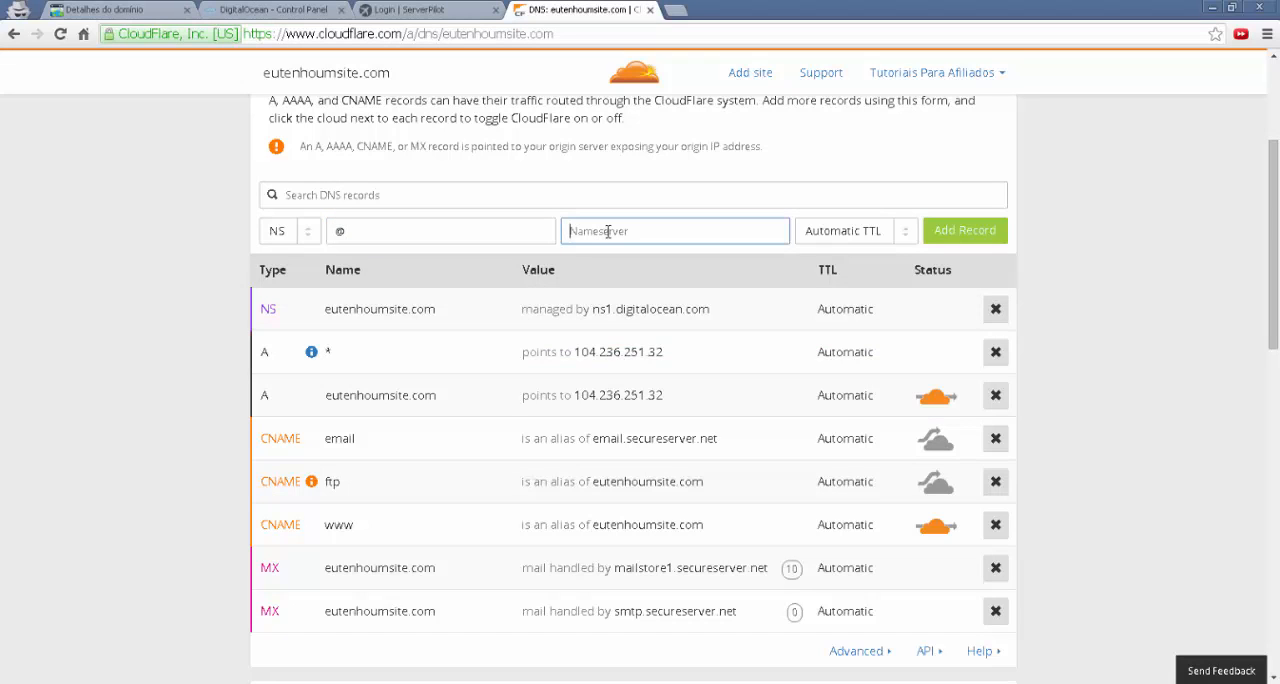
right_click(600, 233)
click(640, 300)
key(BackSpace)
text(2)
click(968, 231)
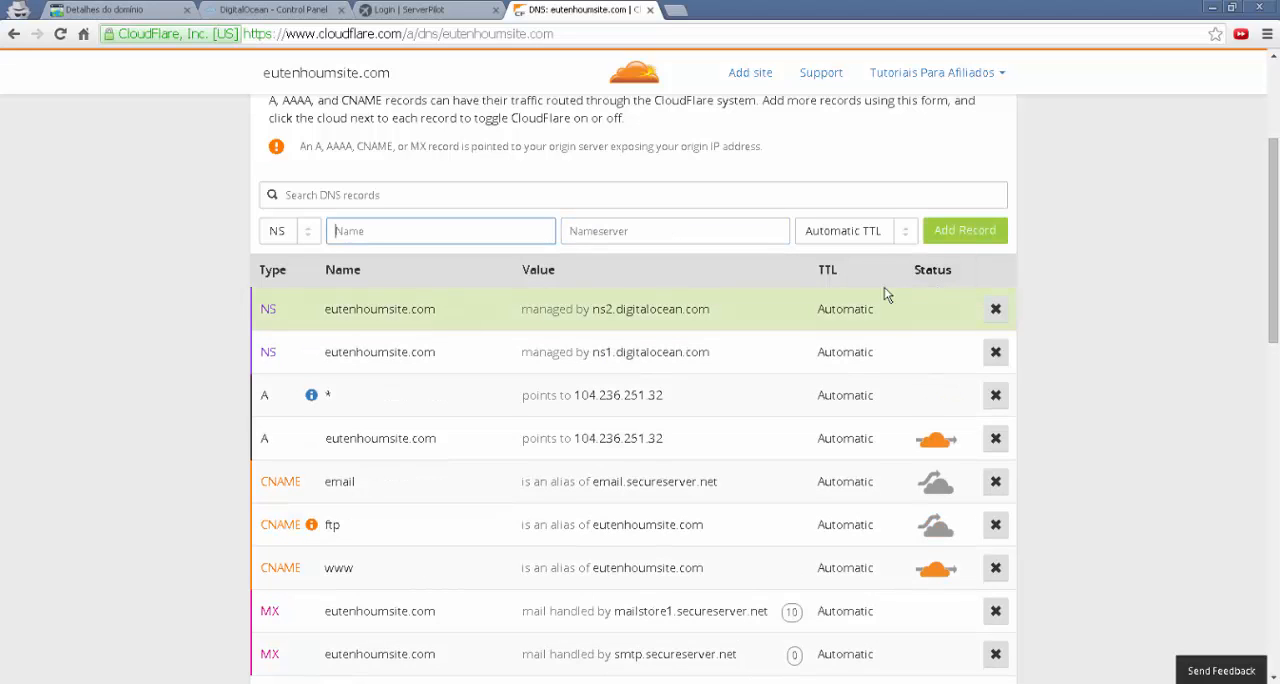
Add an NS record named @ with nameserver ns3.digitalocean.com
text(@)
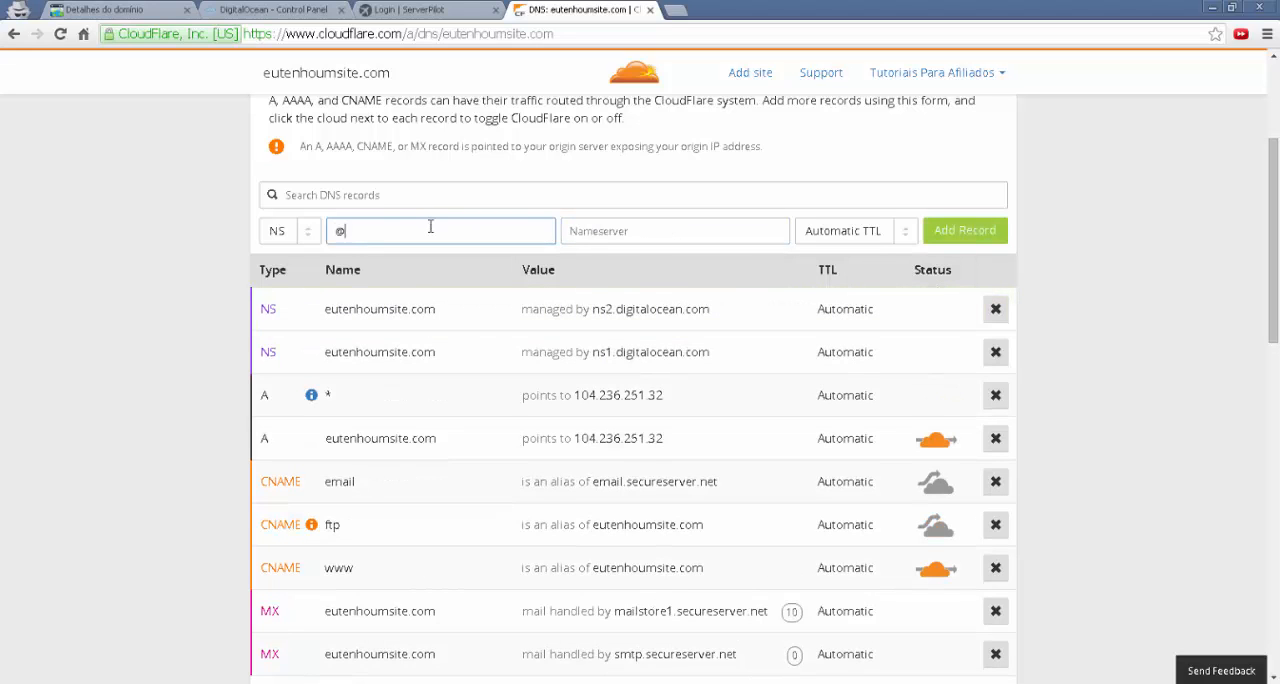
click(636, 238)
right_click(636, 238)
click(688, 312)
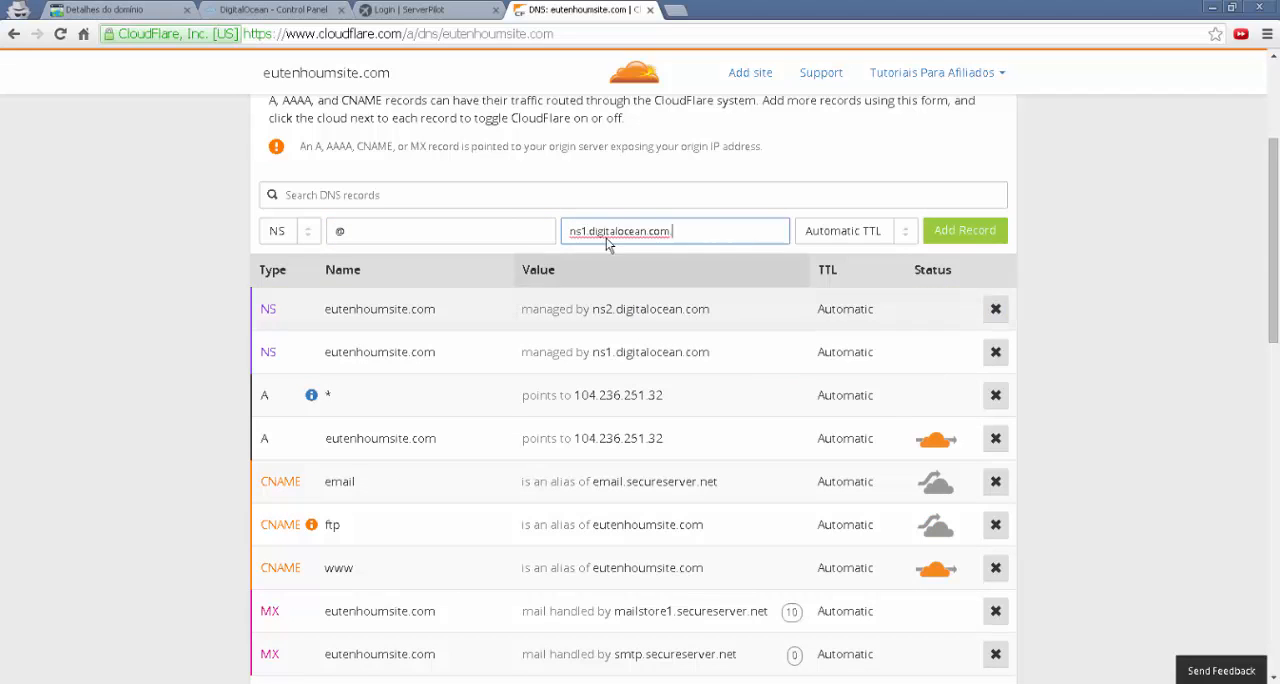
click(594, 231)
key(BackSpace)
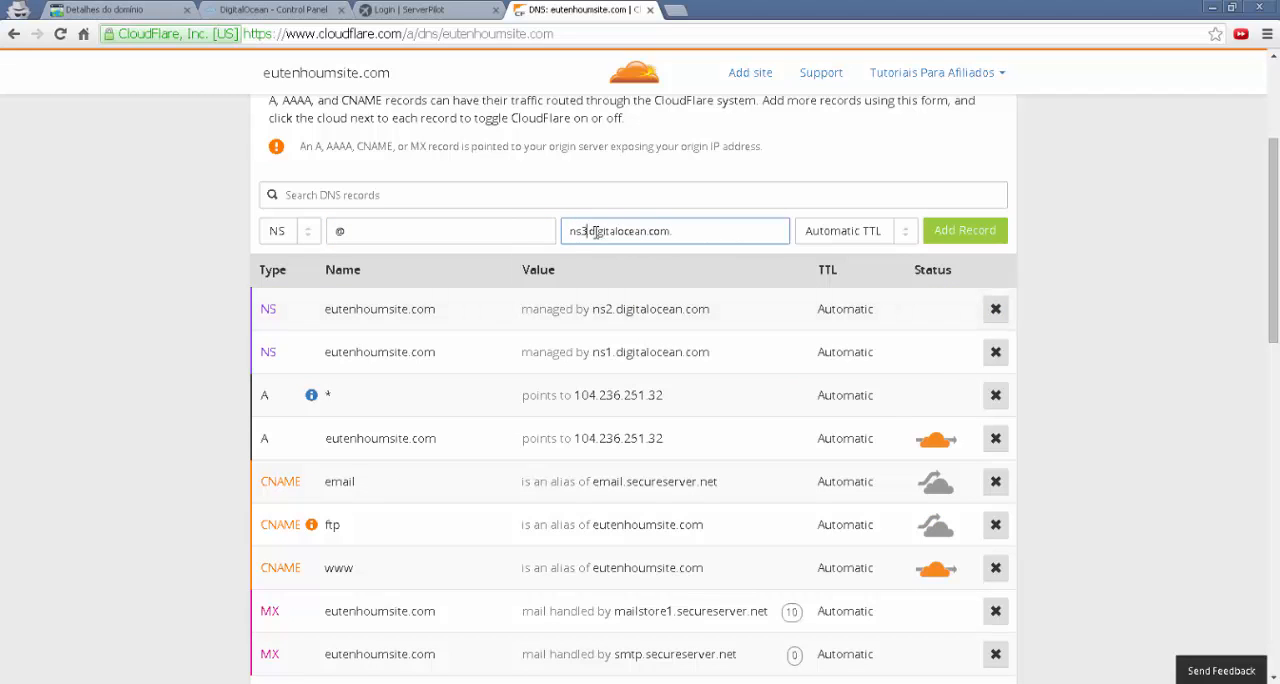
text(3)
click(957, 237)
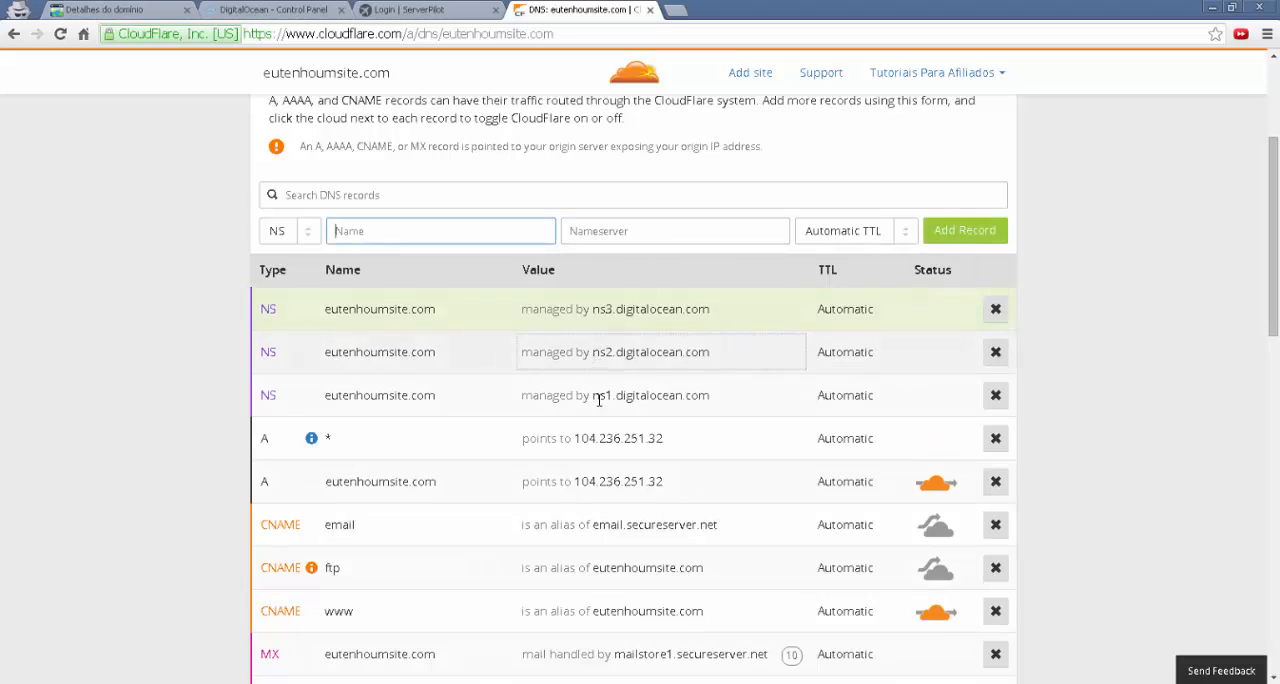
Compare the three NS records in CloudFlare with the nameservers listed for eutenhoumsite.com in DigitalOcean
click(607, 398)
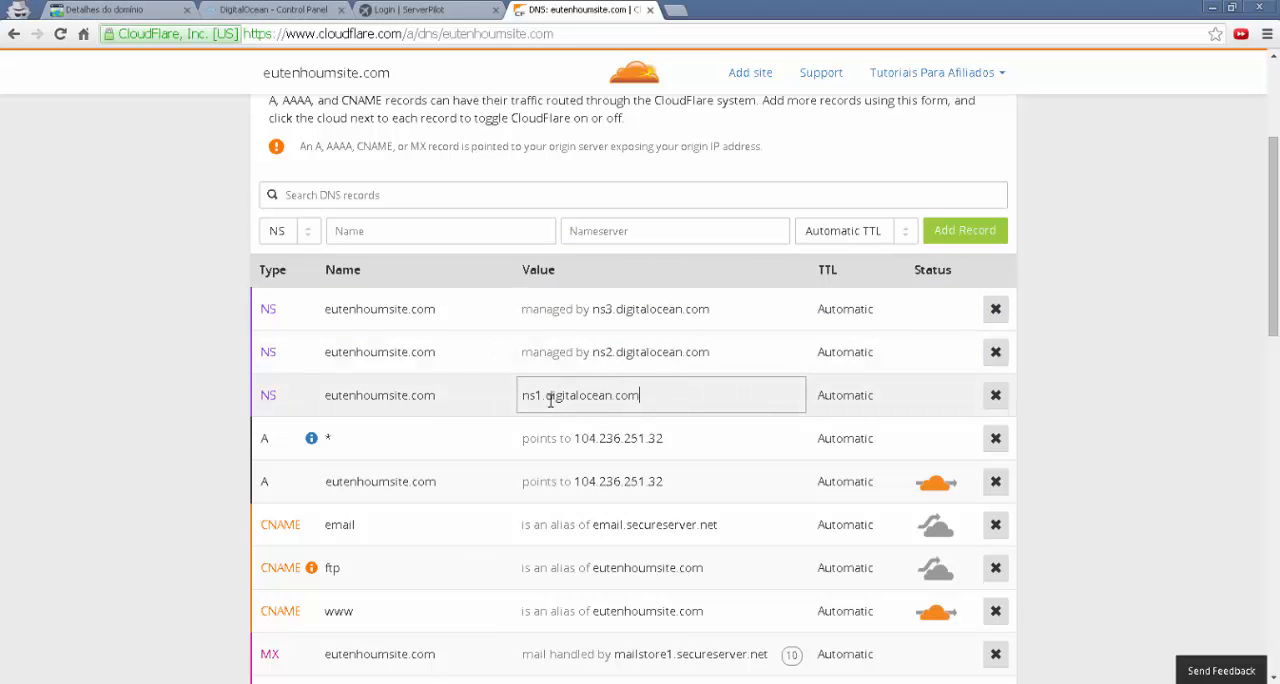
click(604, 352)
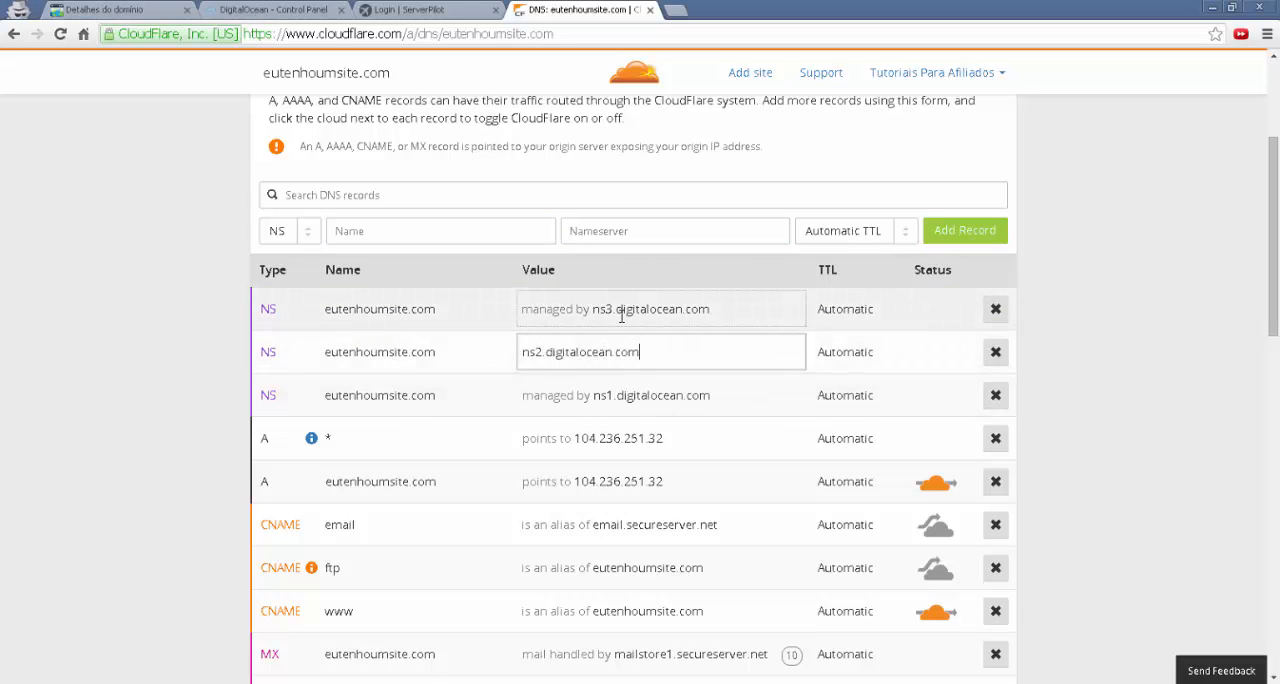
click(619, 312)
click(311, 17)
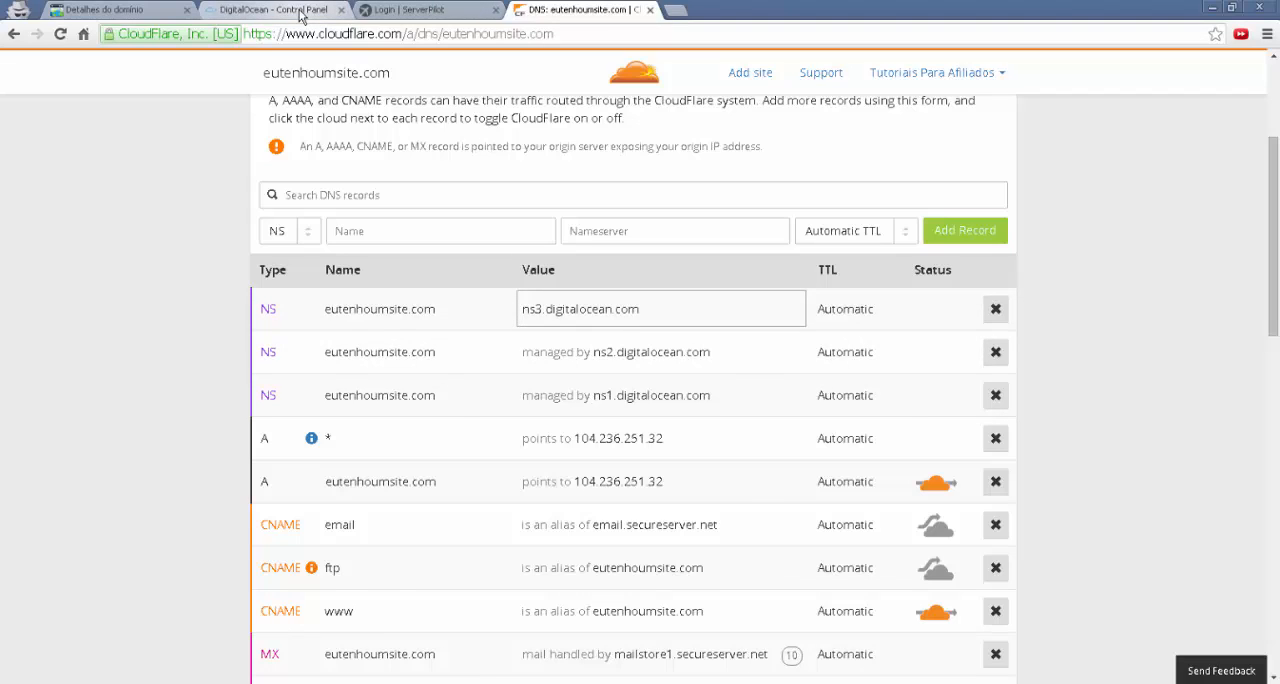
click(428, 331)
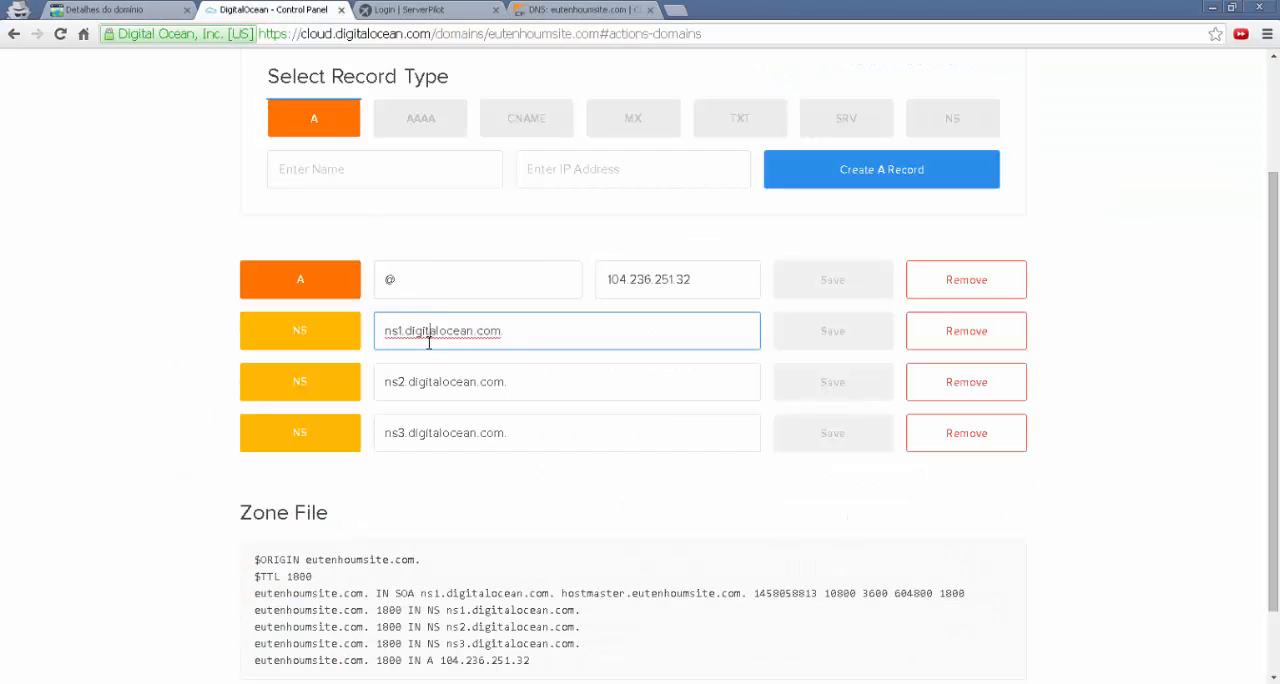
click(426, 383)
click(425, 435)
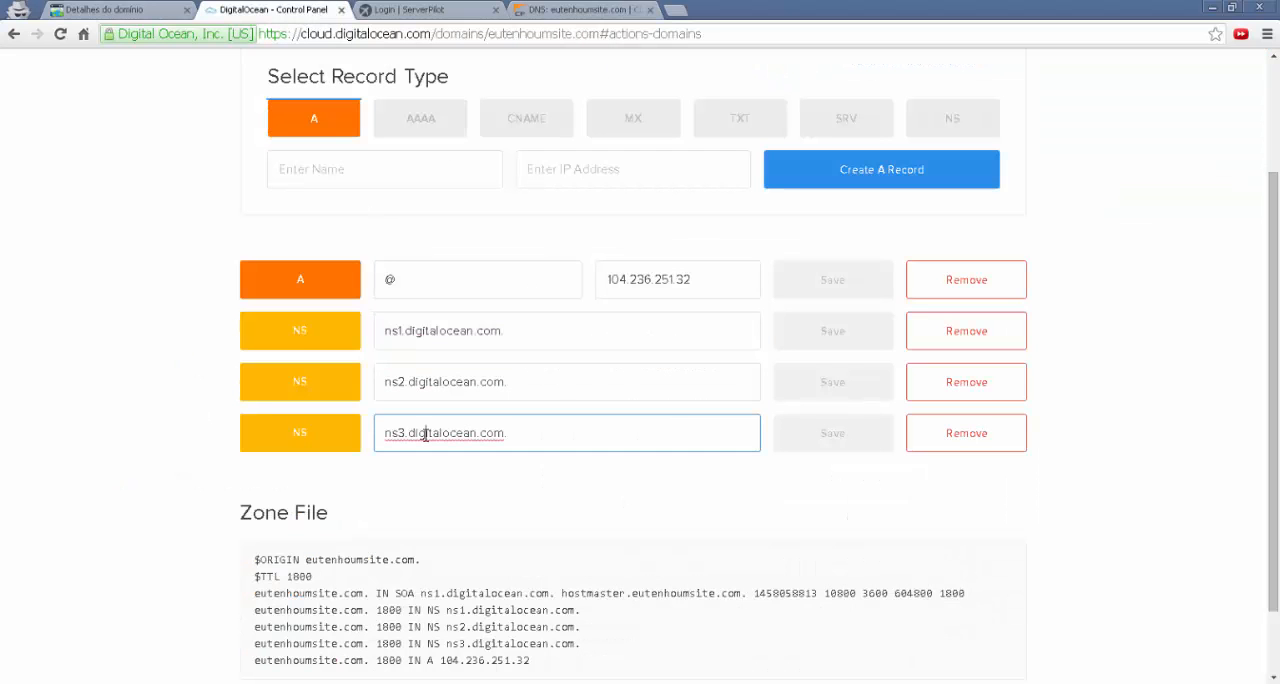
click(583, 9)
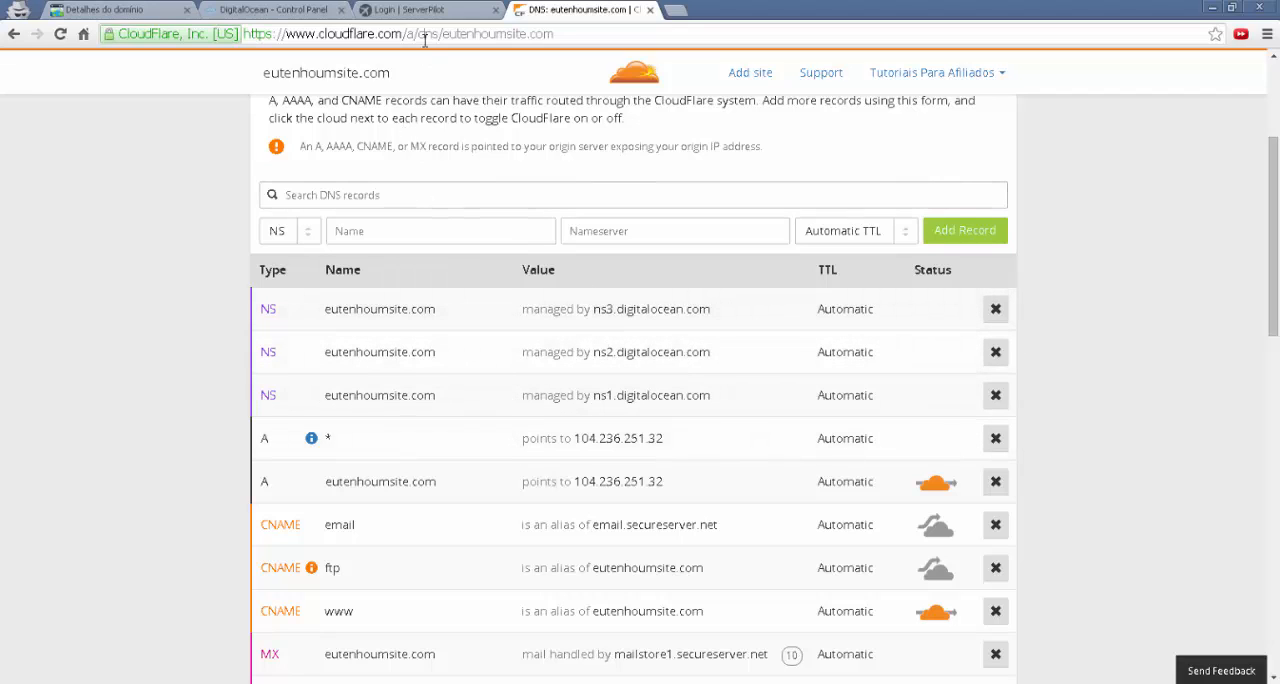
click(272, 10)
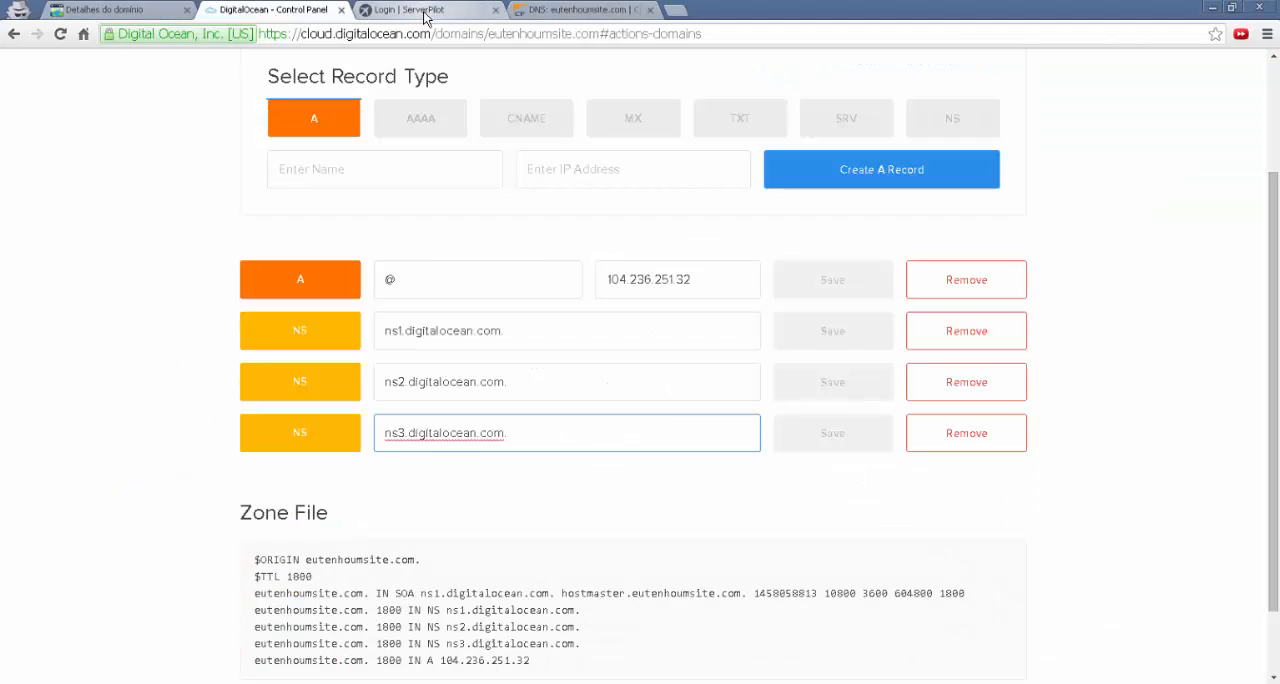
Switch to ServerPilot and log in with the account e-mail and password
click(424, 12)
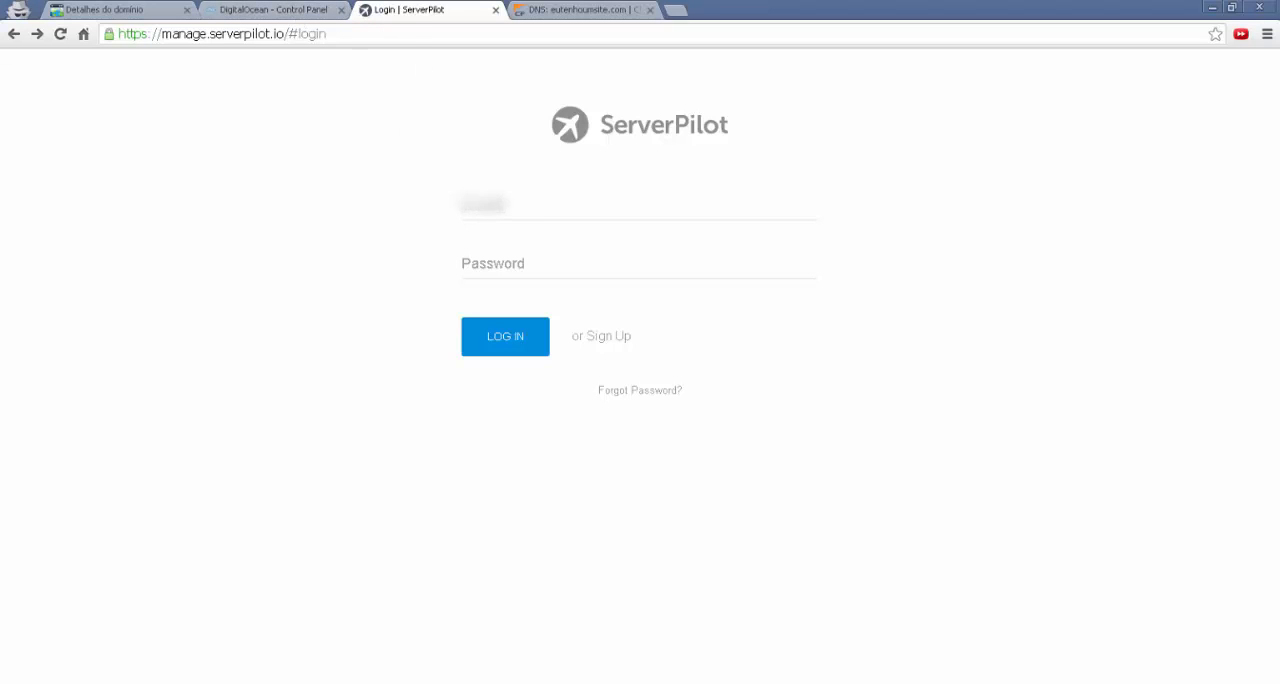
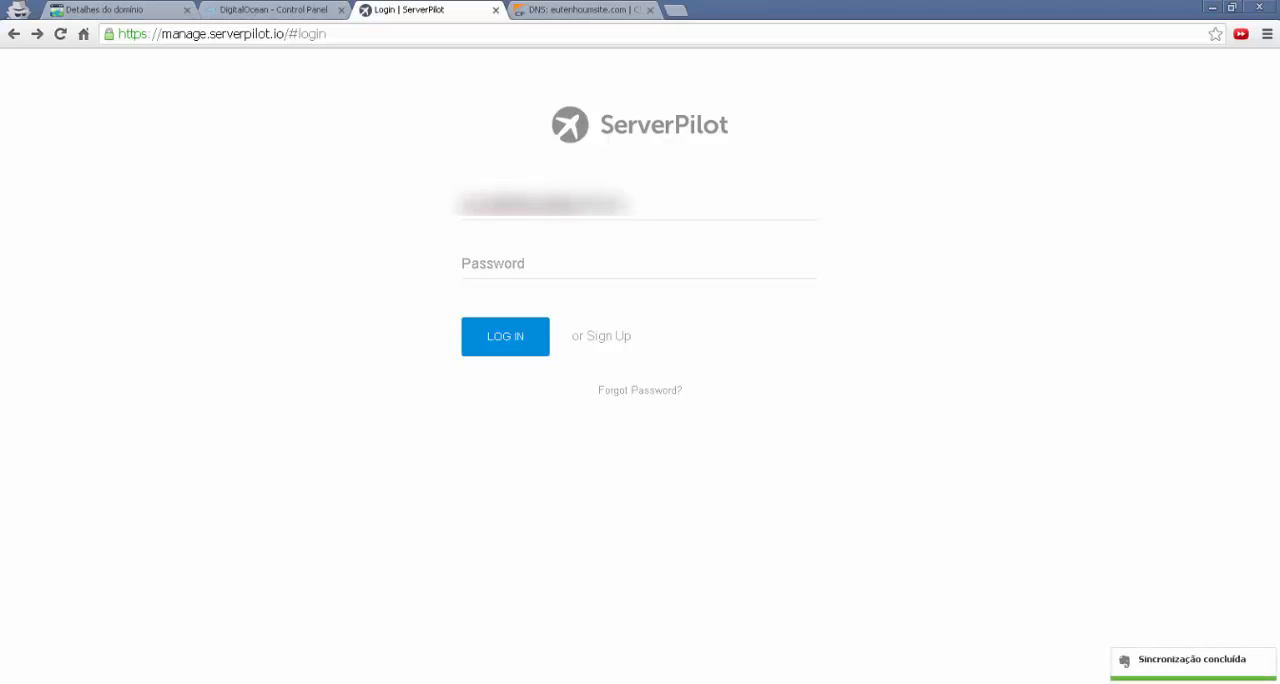
key(Tab)
text(••••••••••)
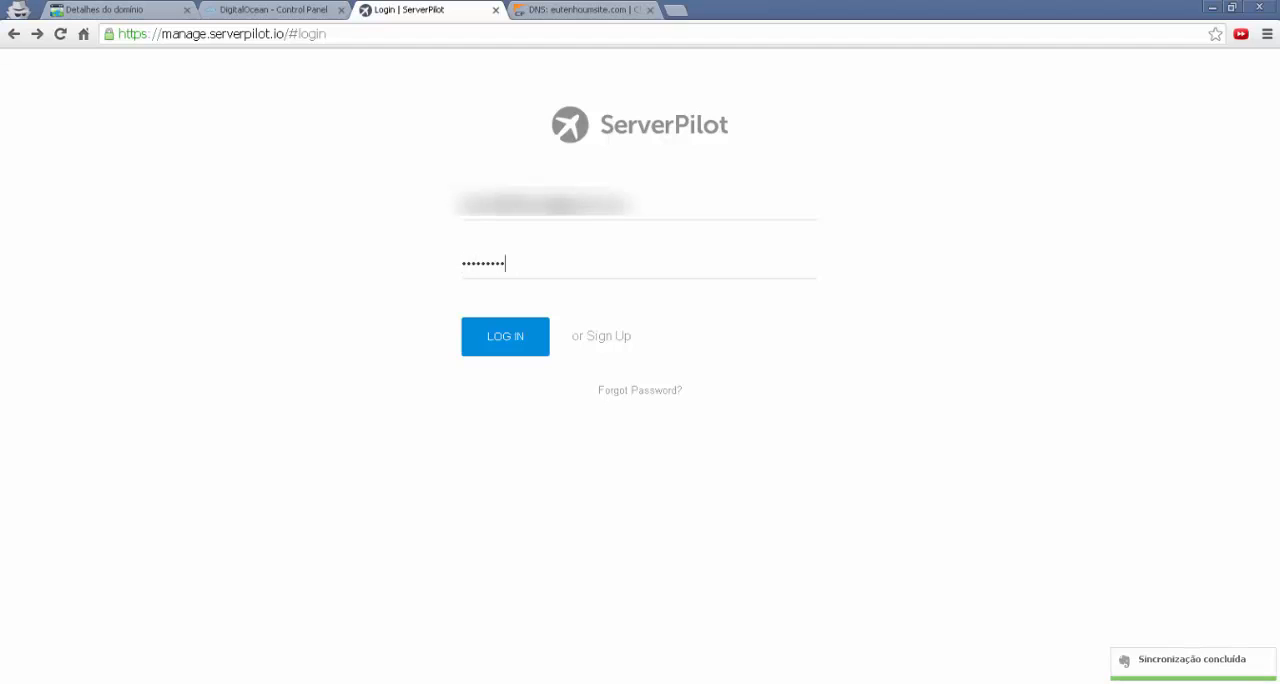
key(Return)
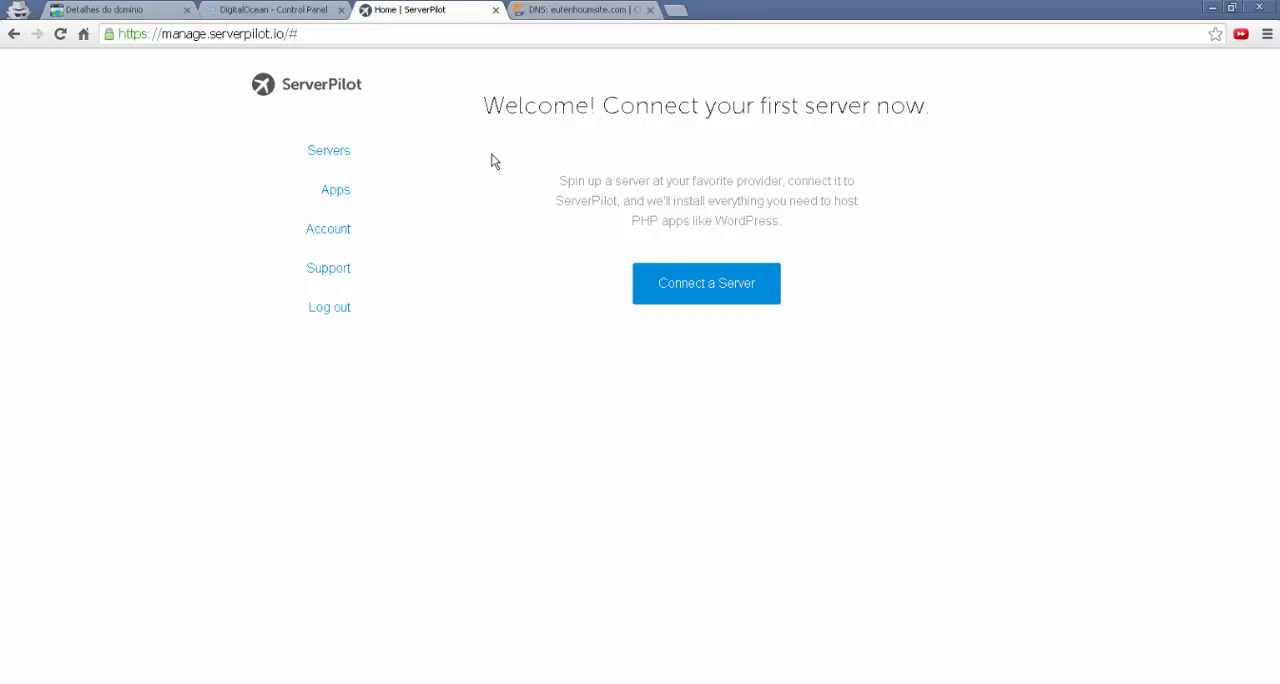
Start connecting a server and read the operating system requirement above the form
click(710, 289)
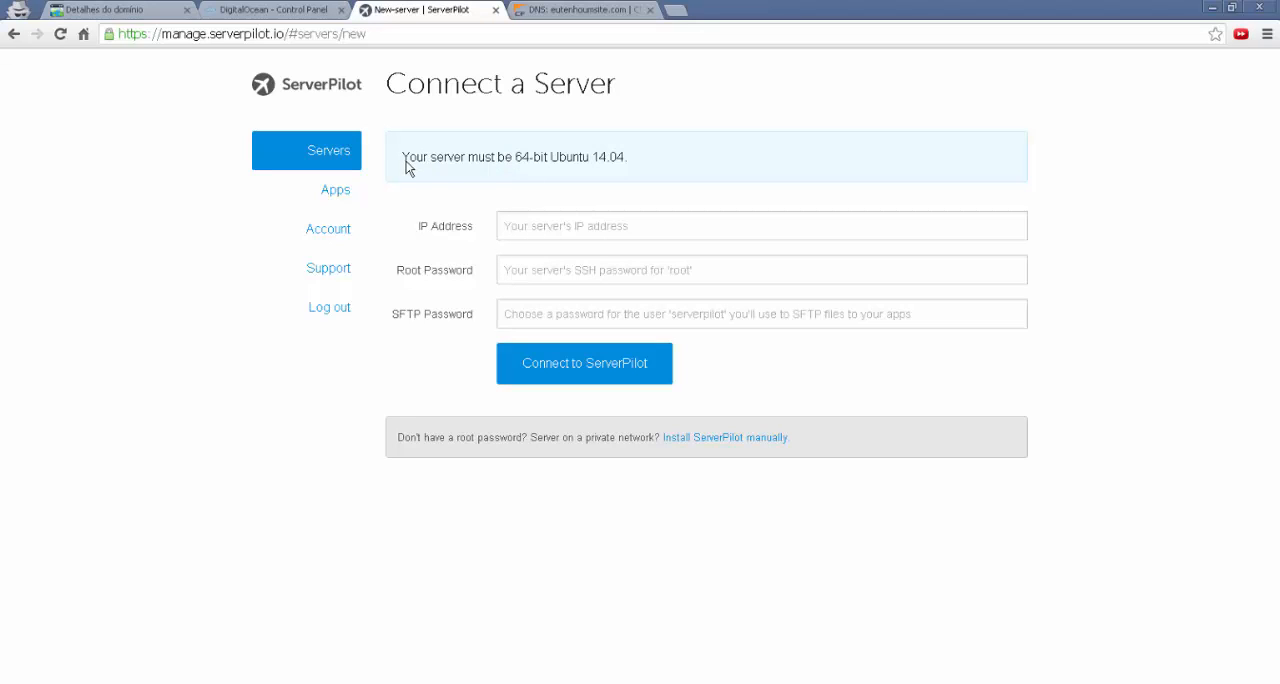
drag(405, 162, 638, 167)
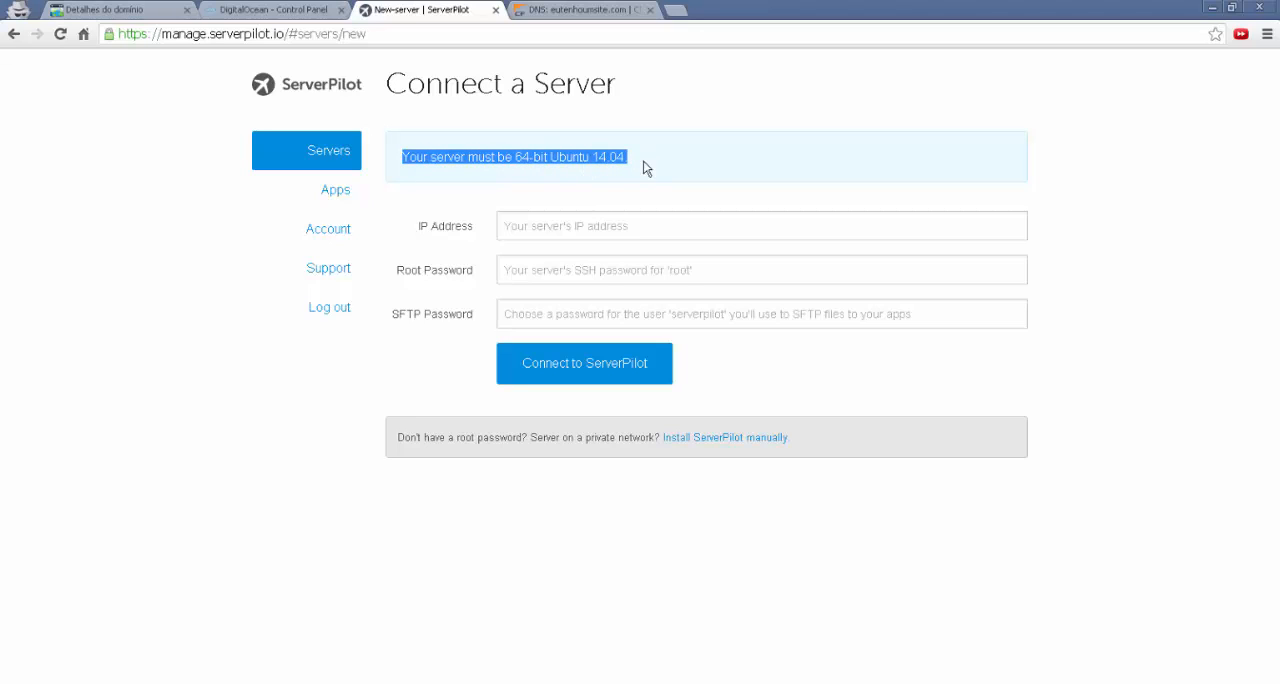
click(541, 169)
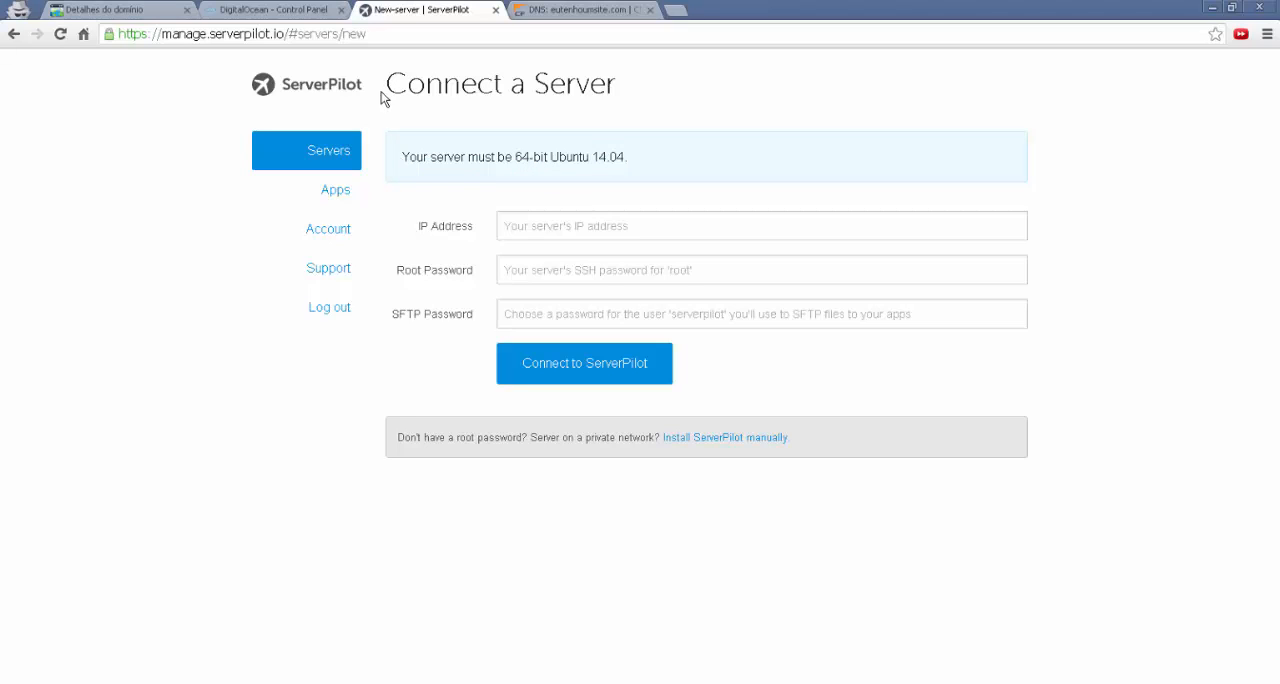
drag(408, 160, 543, 171)
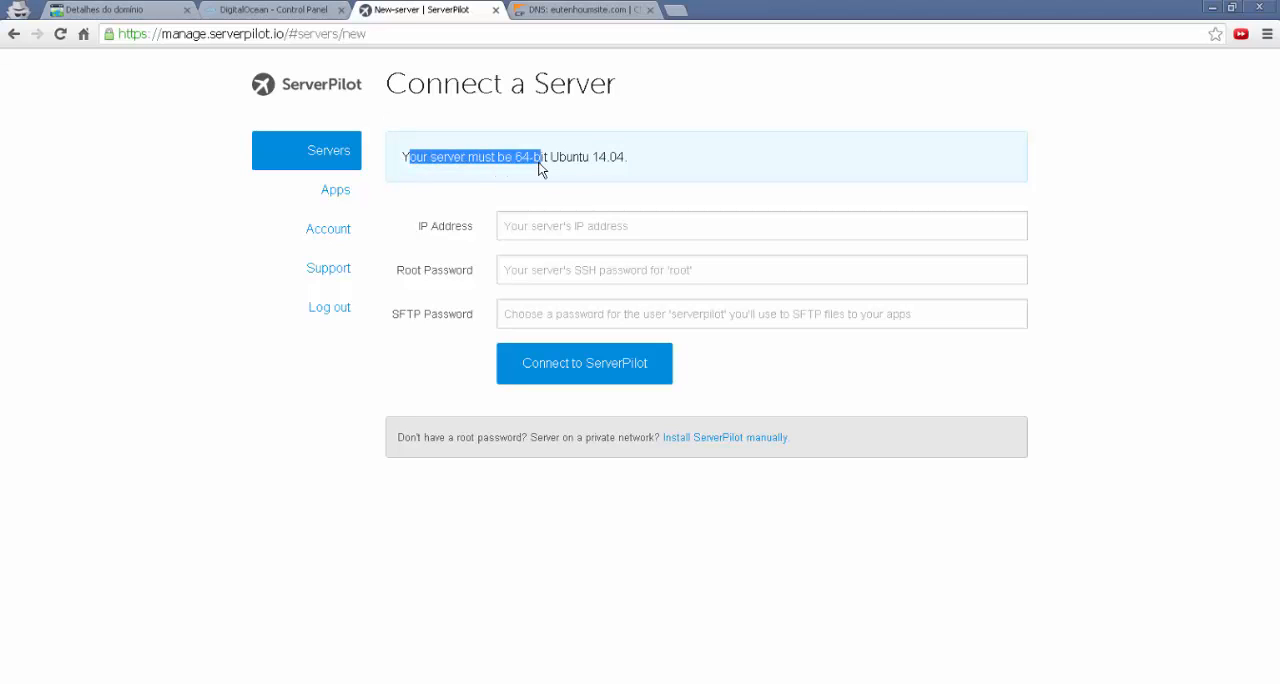
click(556, 158)
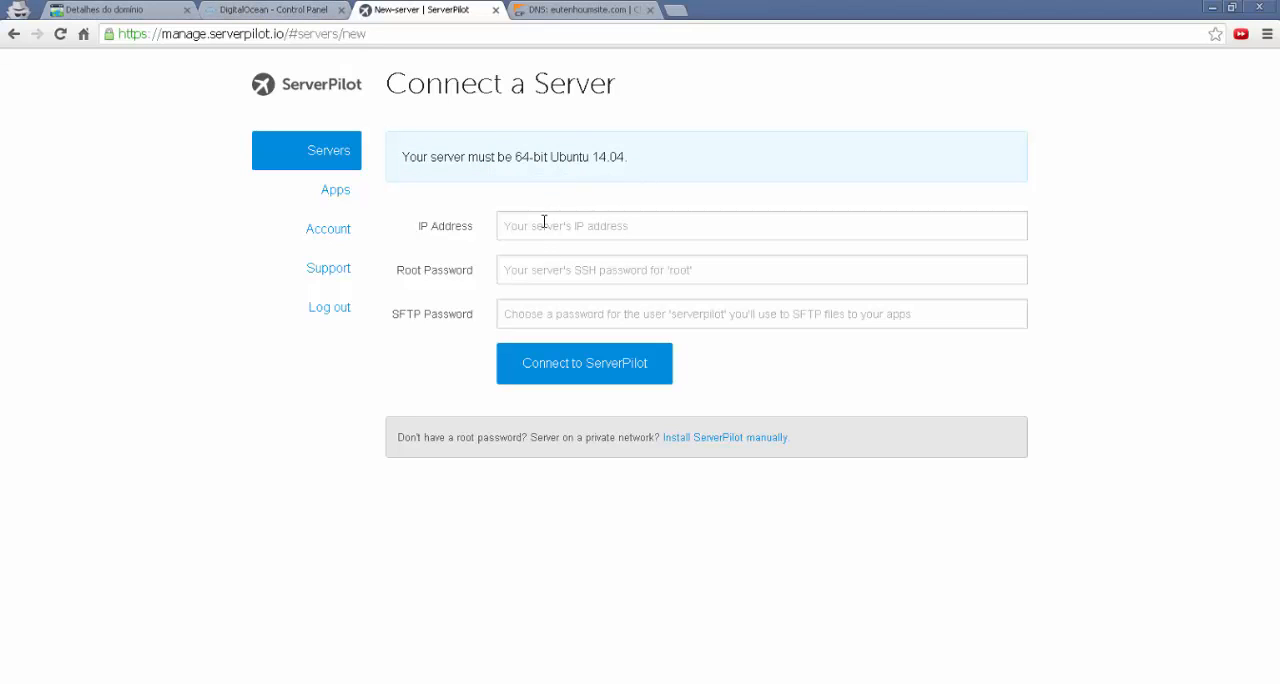
Look up server01's IP address in DigitalOcean and enter 104.236.251.32 as the server's IP address in ServerPilot
click(265, 10)
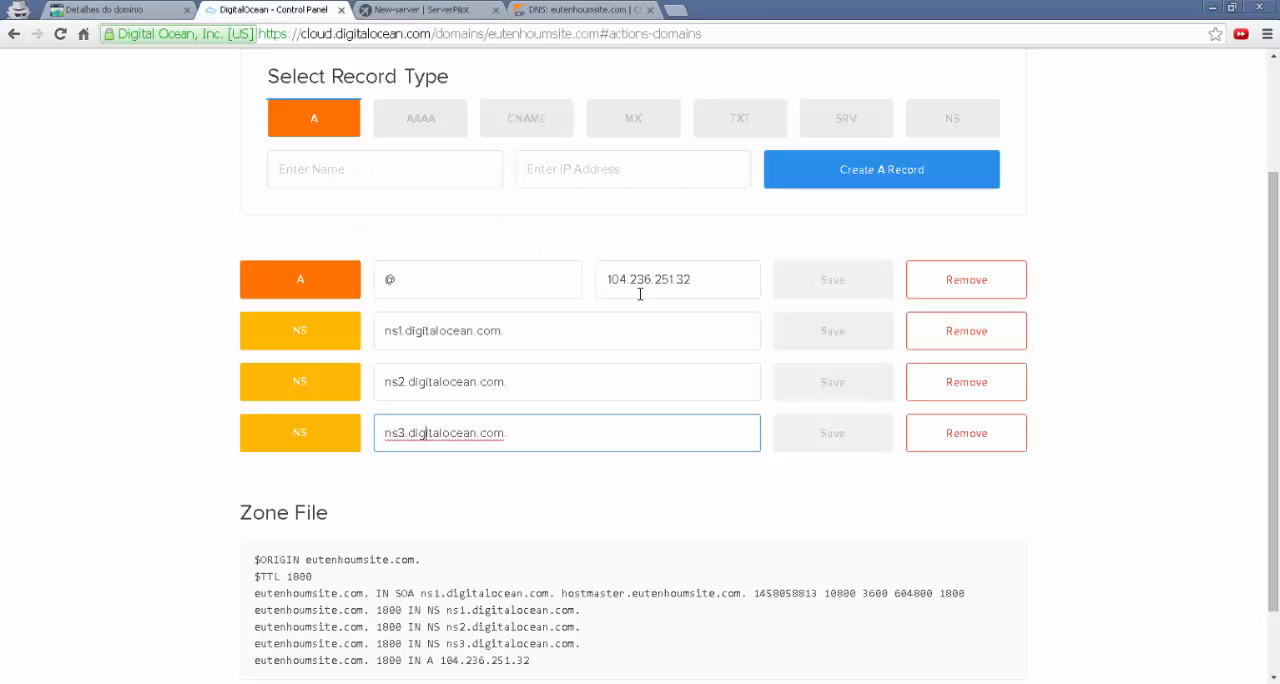
scroll(469, 318, up, 3)
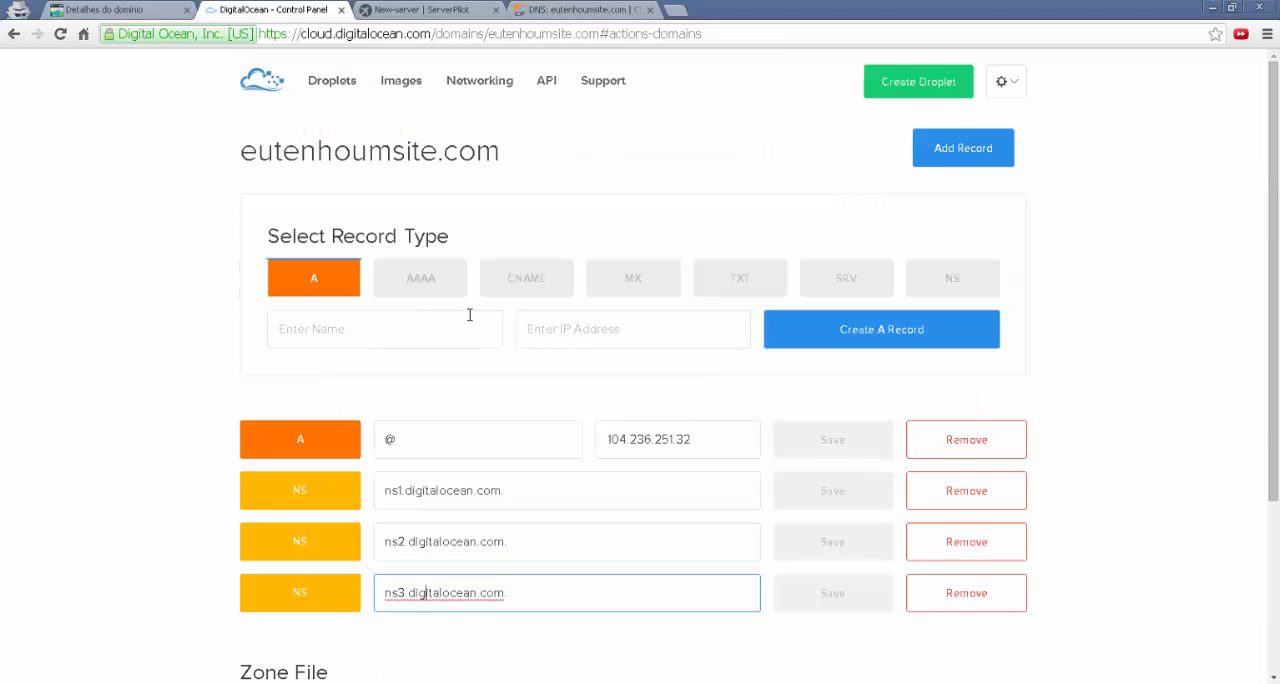
double_click(611, 438)
key(ctrl+c)
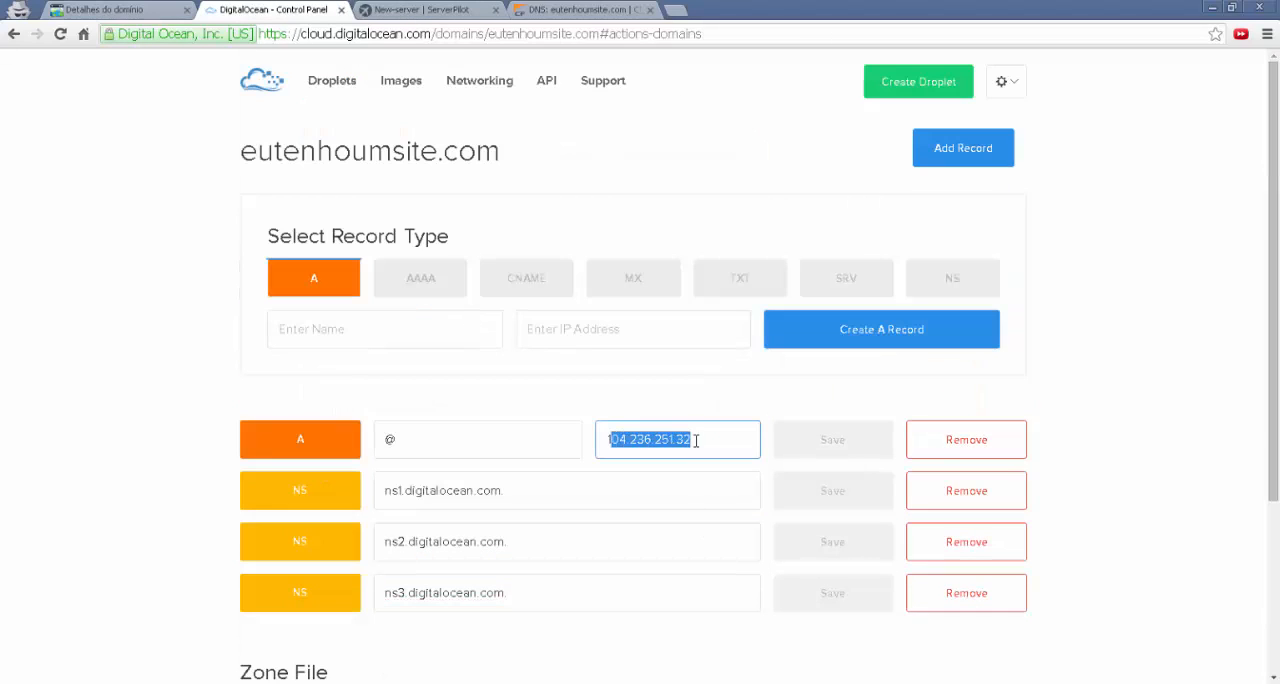
click(342, 90)
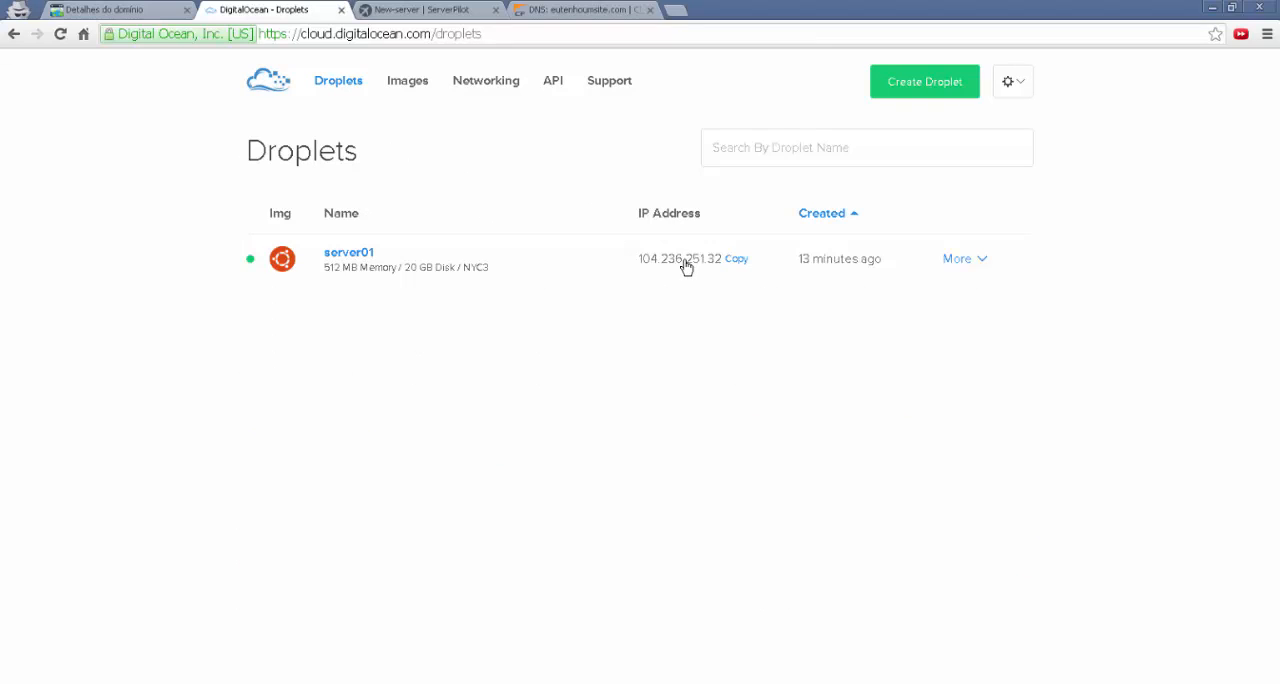
click(415, 12)
click(537, 230)
right_click(537, 228)
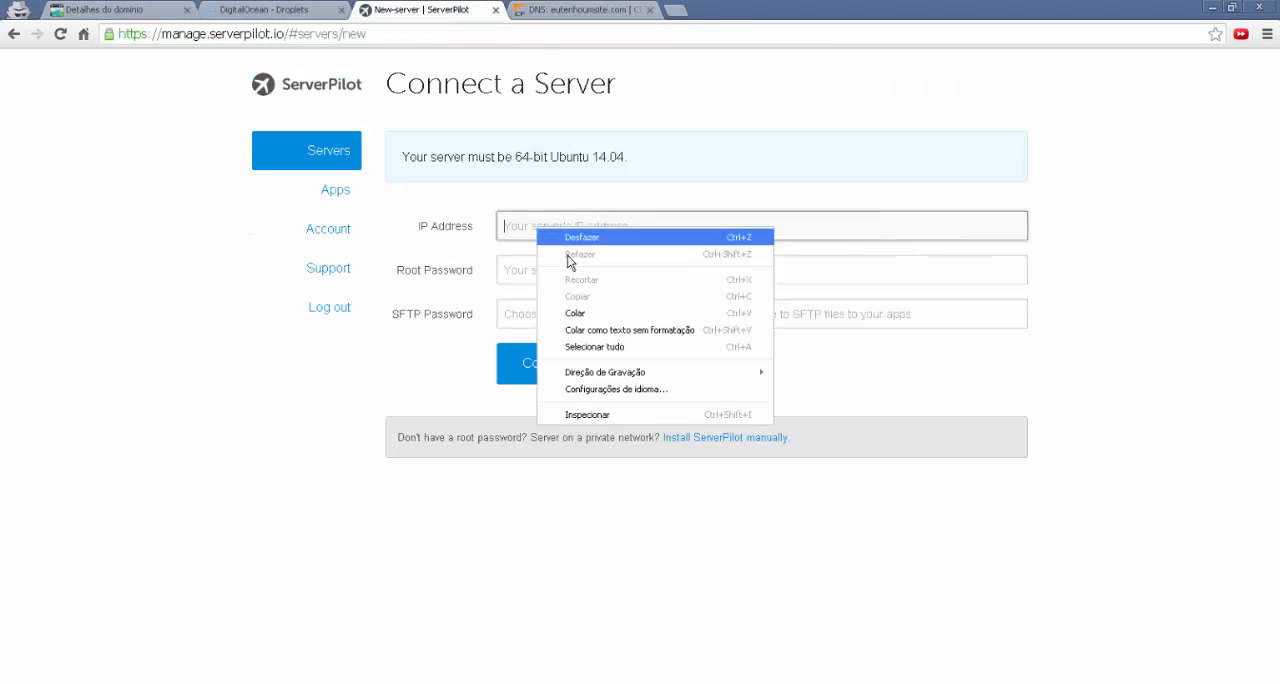
click(577, 313)
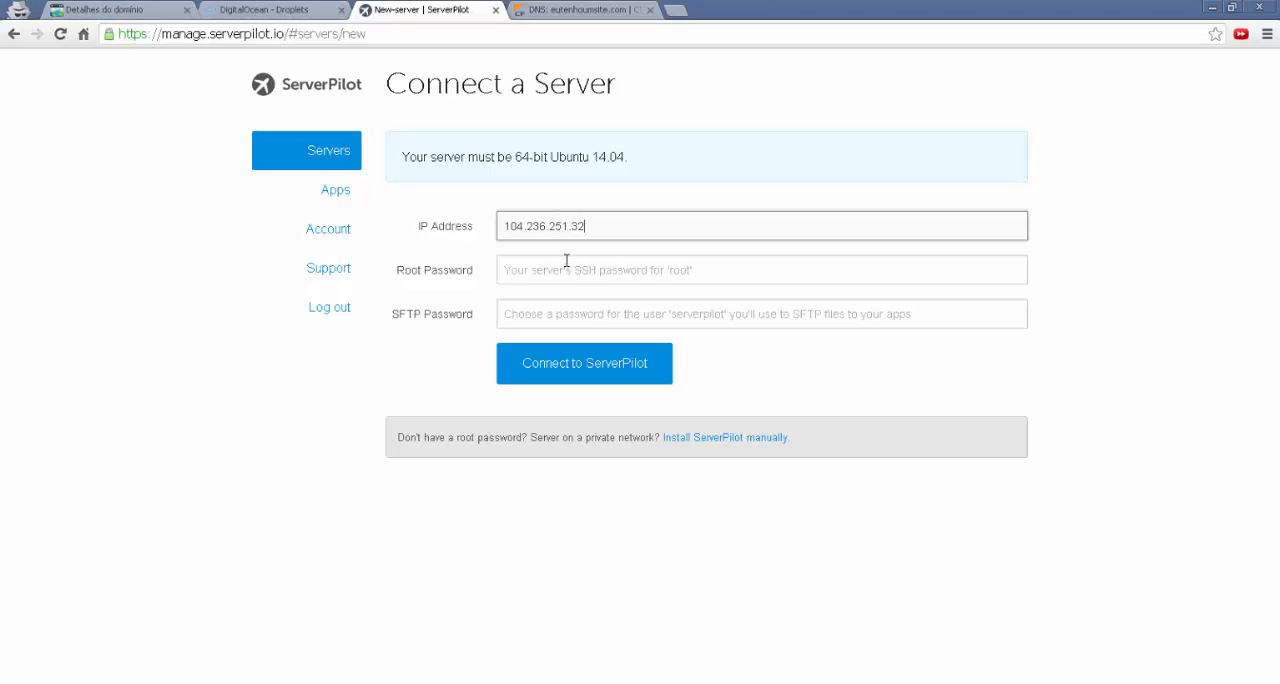
Look up server01's root access credentials in the DigitalOcean new-Droplet e-mail in Gmail
click(556, 269)
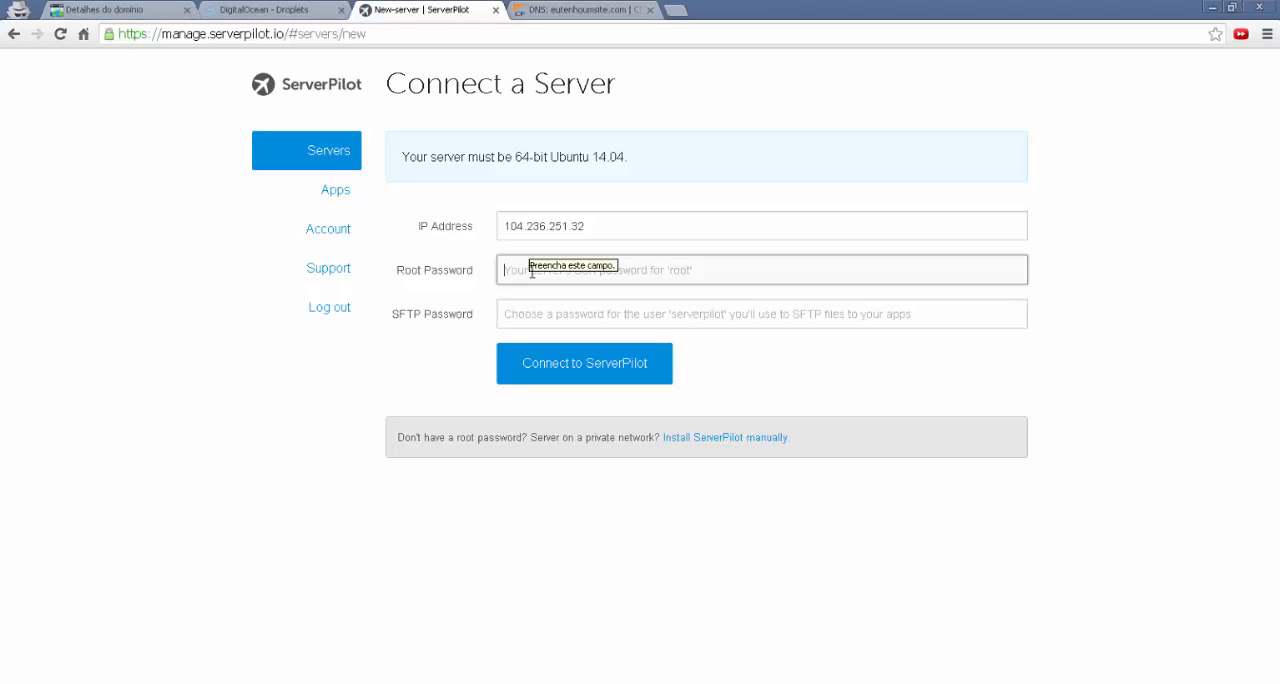
click(284, 12)
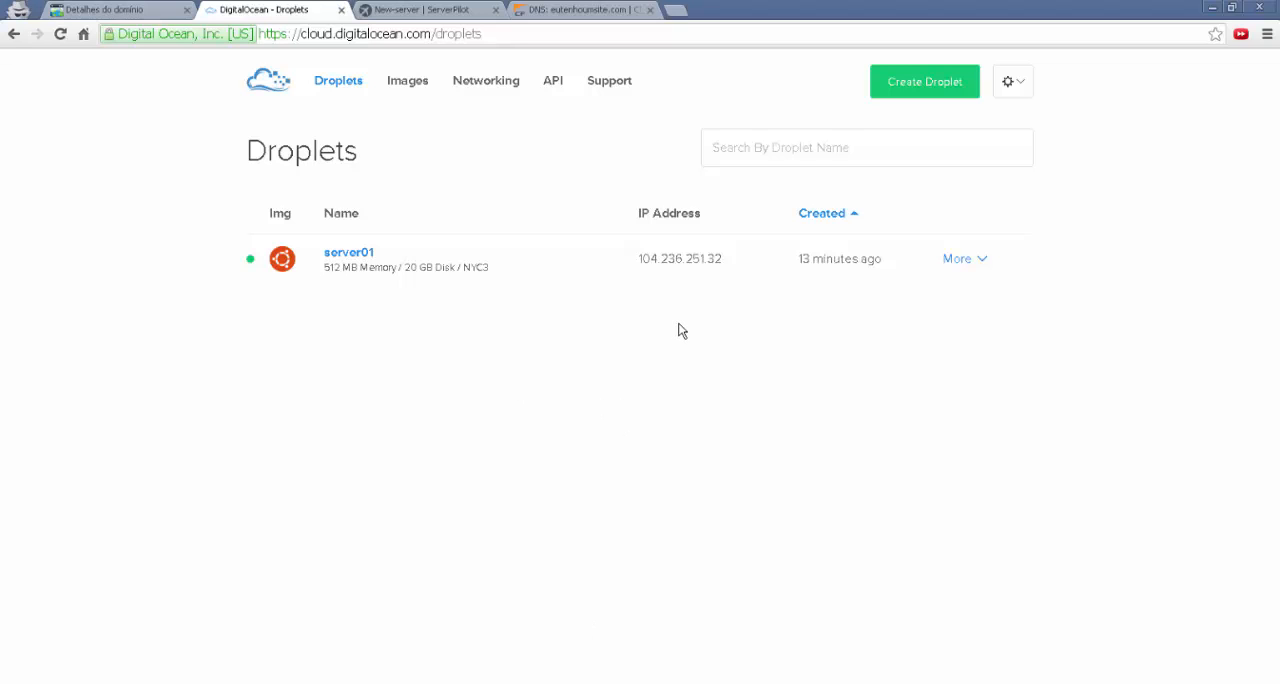
key(ctrl+Tab)
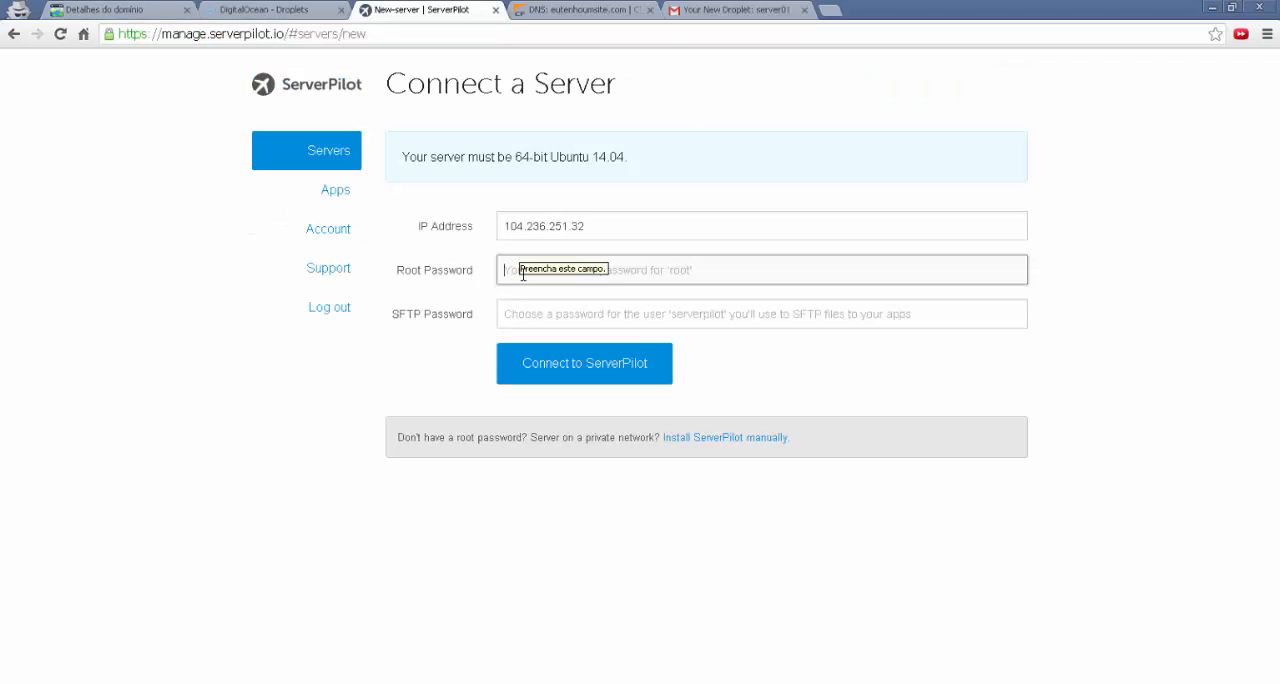
click(297, 14)
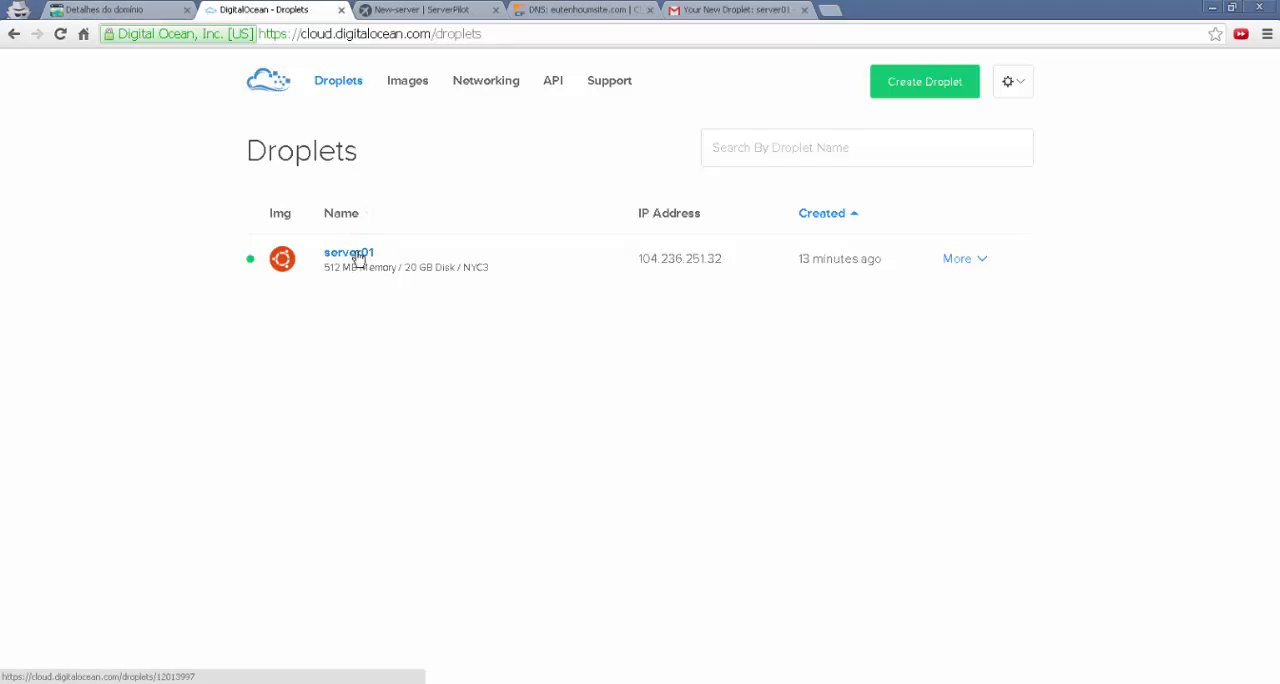
click(698, 12)
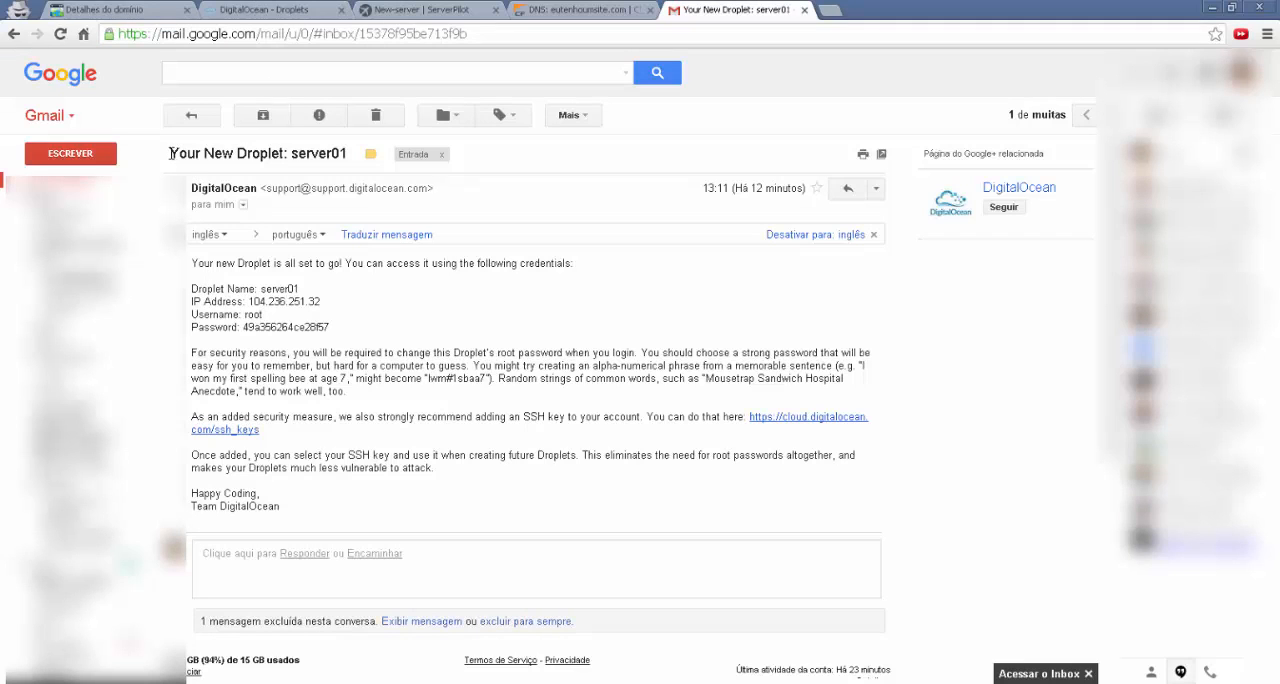
drag(171, 153, 285, 153)
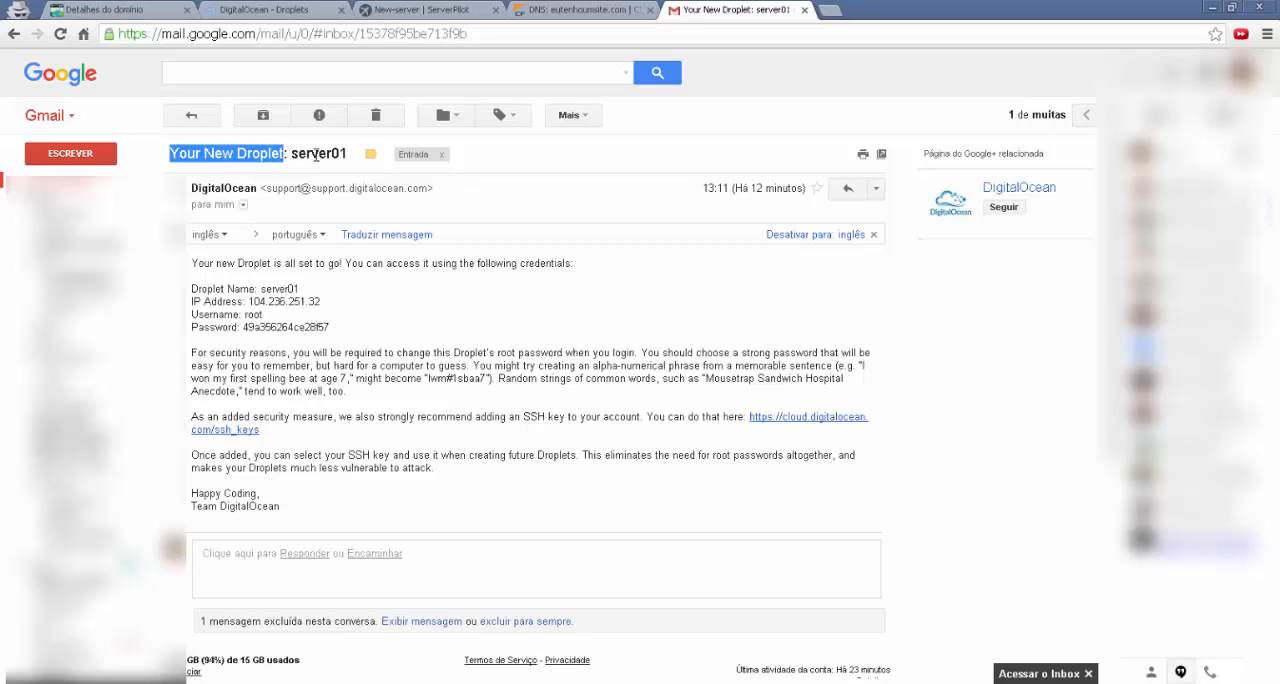
double_click(316, 155)
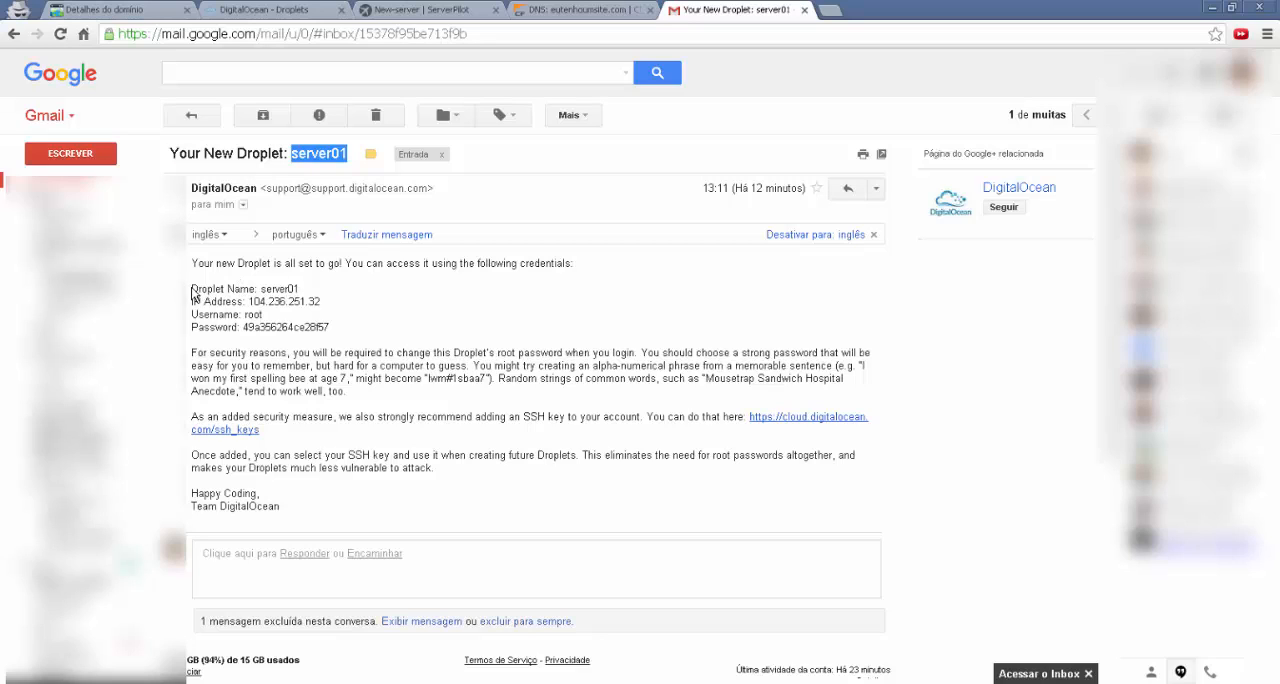
drag(193, 289, 232, 316)
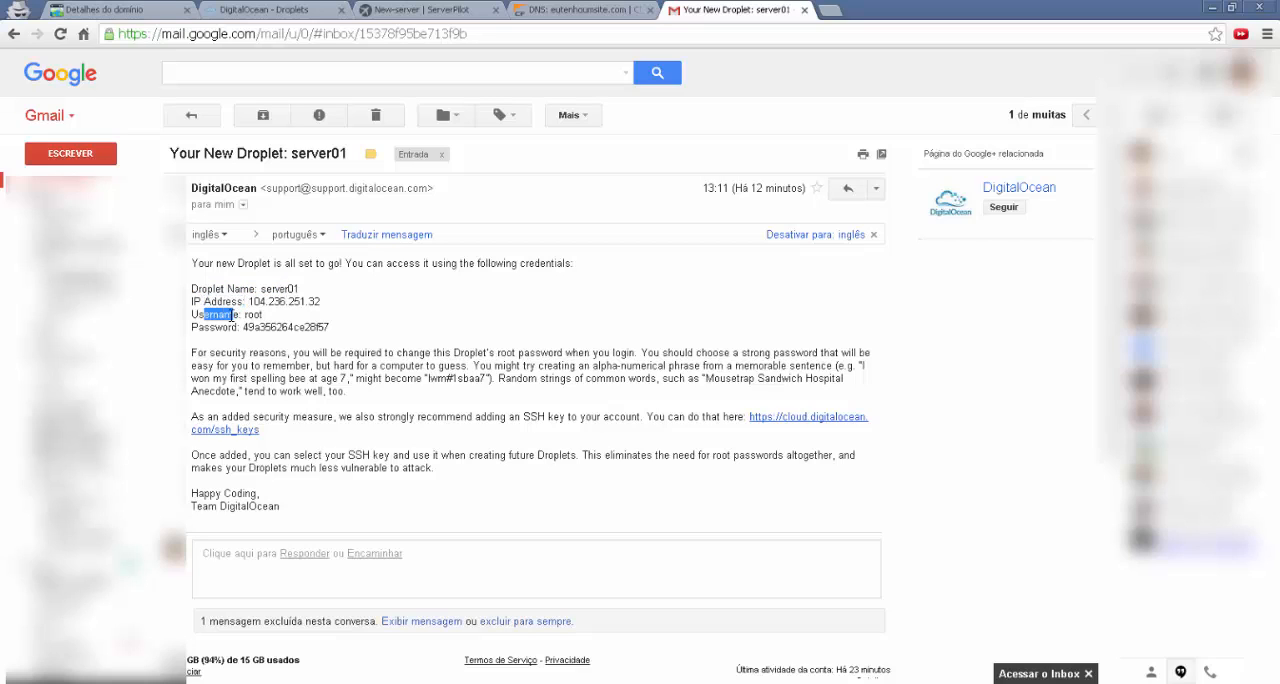
Copy the root password from the Droplet e-mail and paste it as the root password in ServerPilot's server connection form
click(218, 333)
double_click(278, 326)
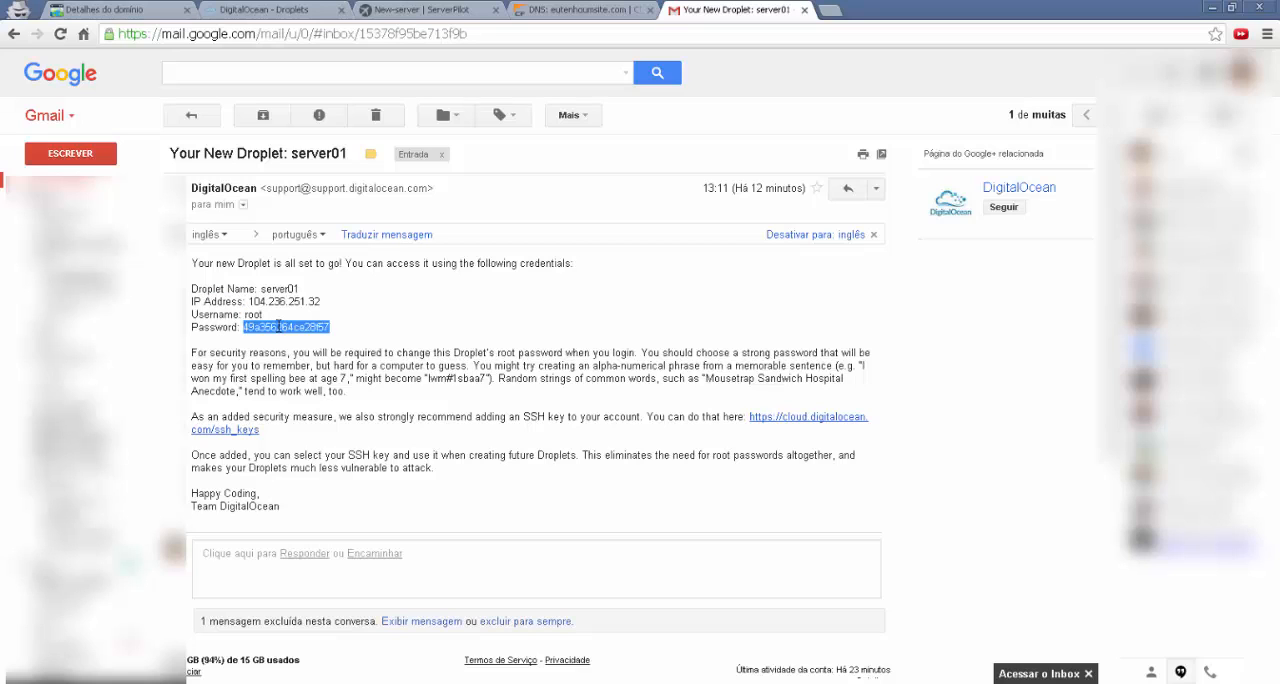
right_click(278, 326)
click(288, 336)
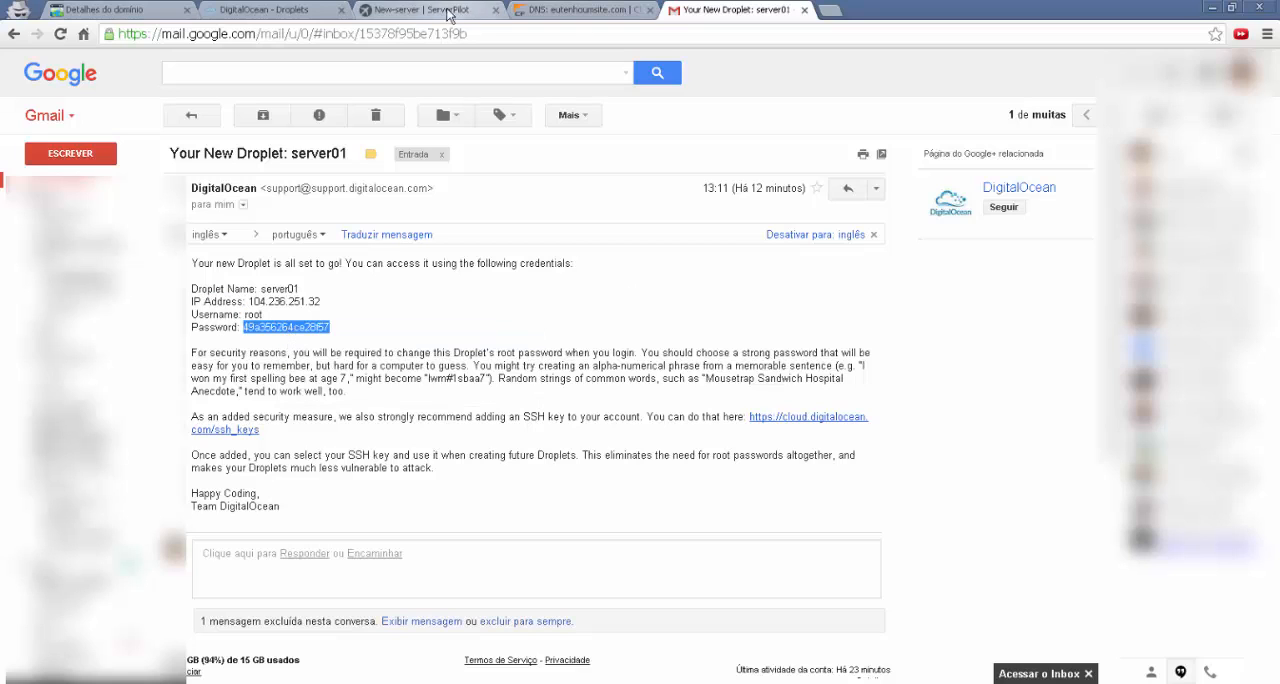
click(420, 10)
right_click(545, 270)
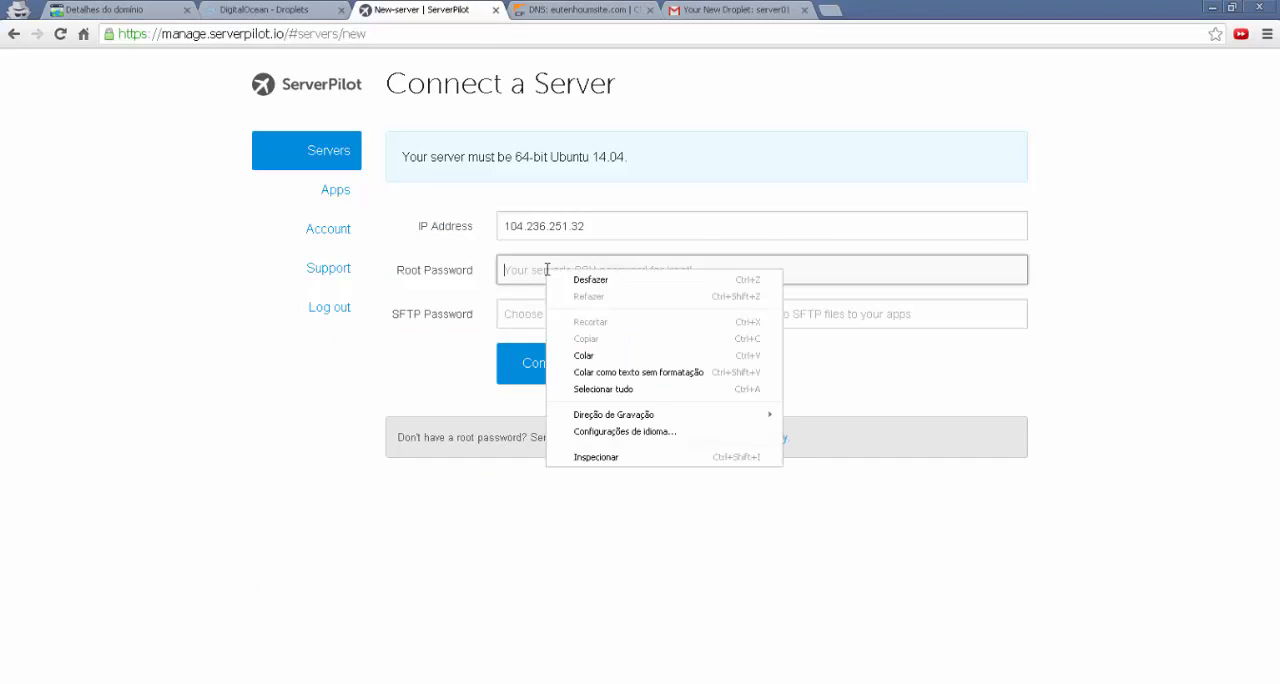
click(582, 356)
Paste the copied password as the SFTP password too and connect the server to ServerPilot
click(557, 308)
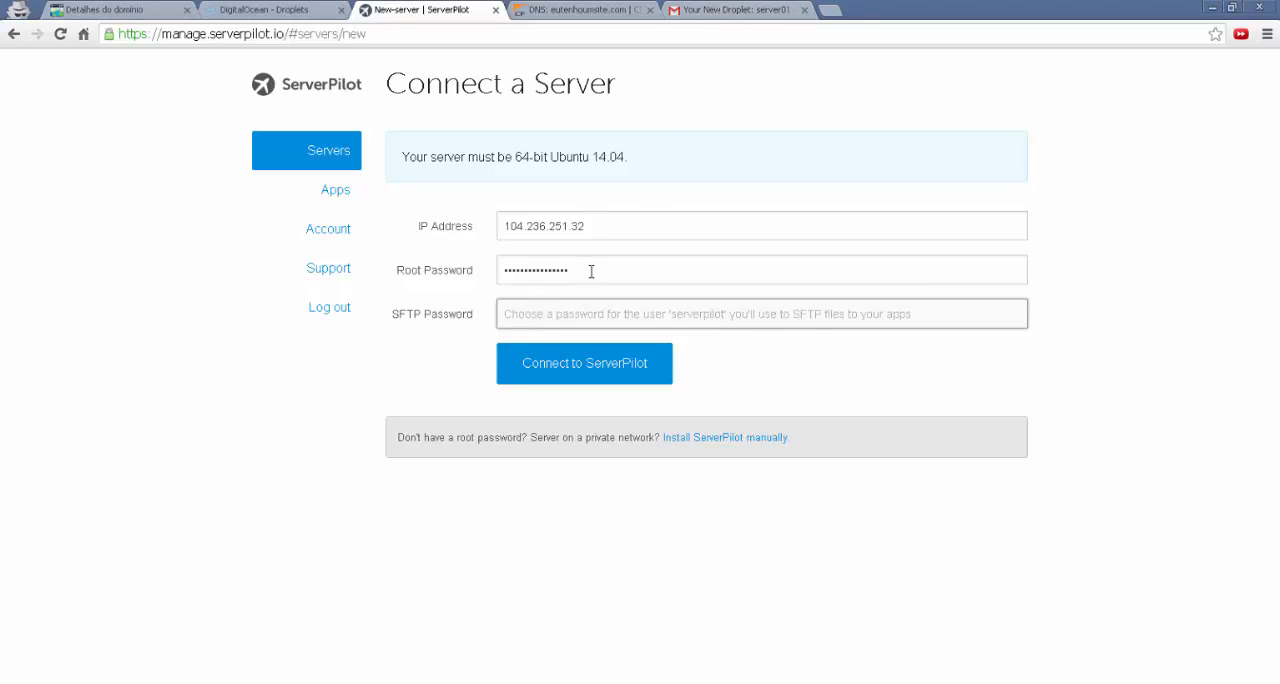
right_click(520, 322)
click(543, 403)
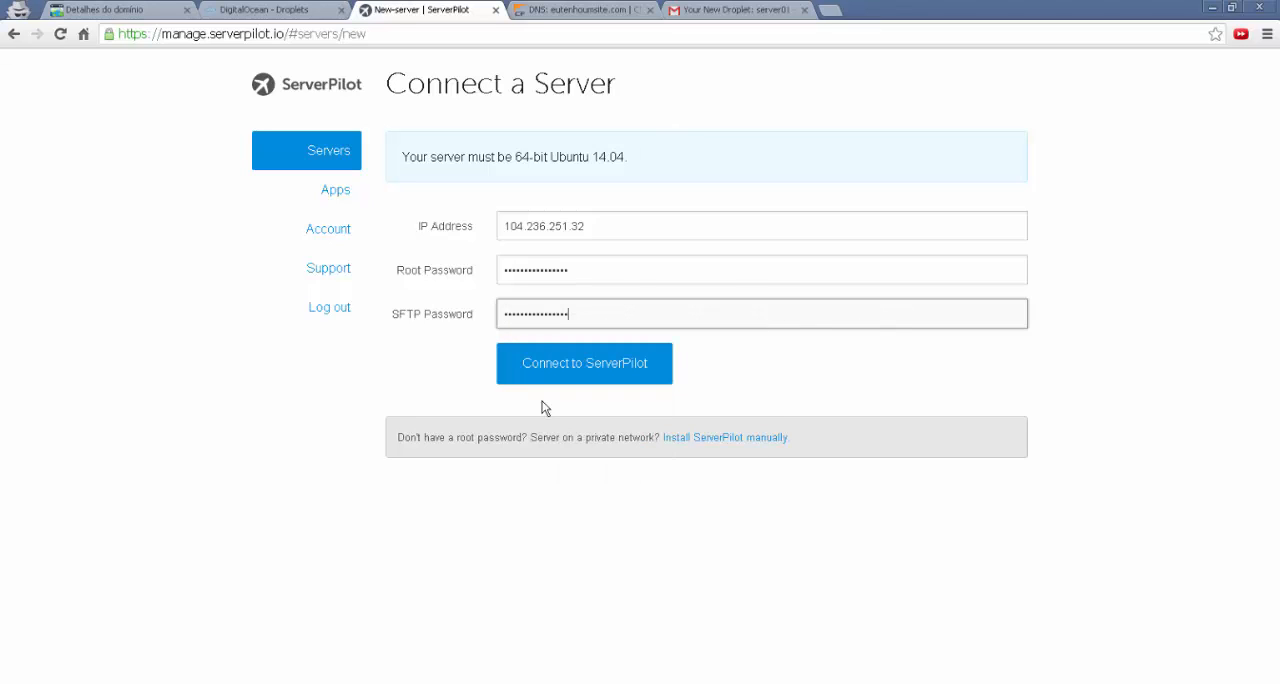
click(586, 366)
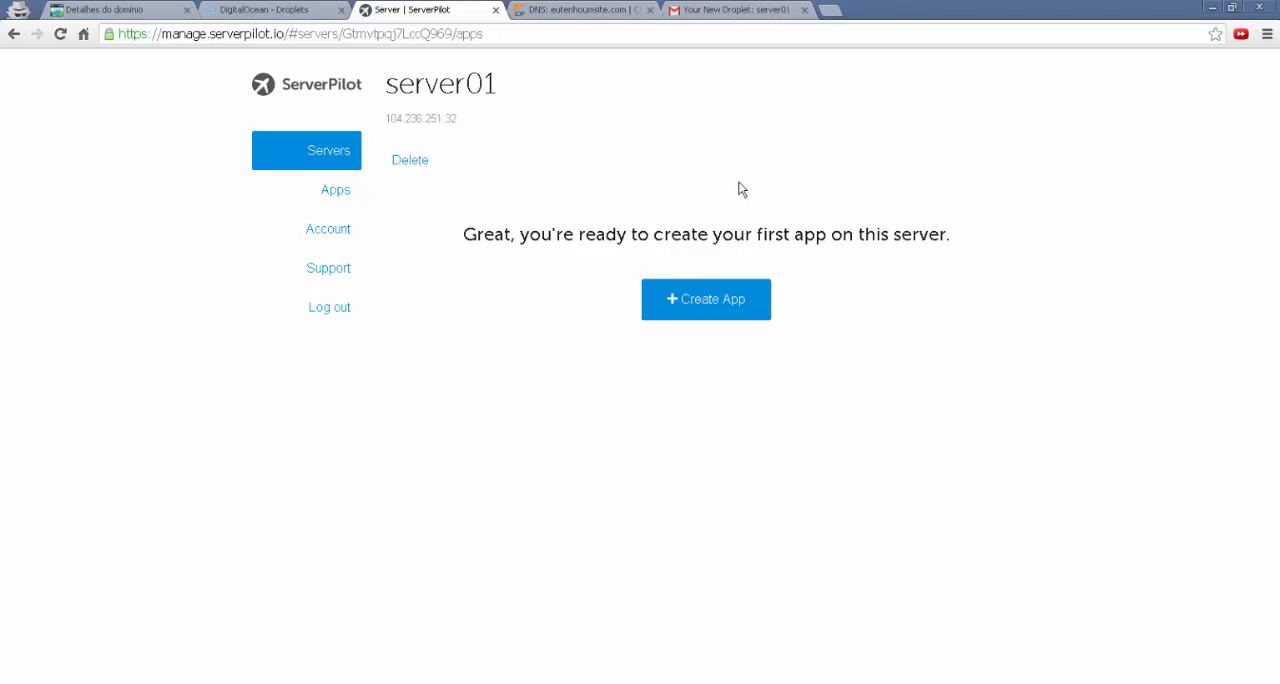
Start a new app on the connected server, named eutenhoumsite with the domain eutenhoumsite.com
click(700, 308)
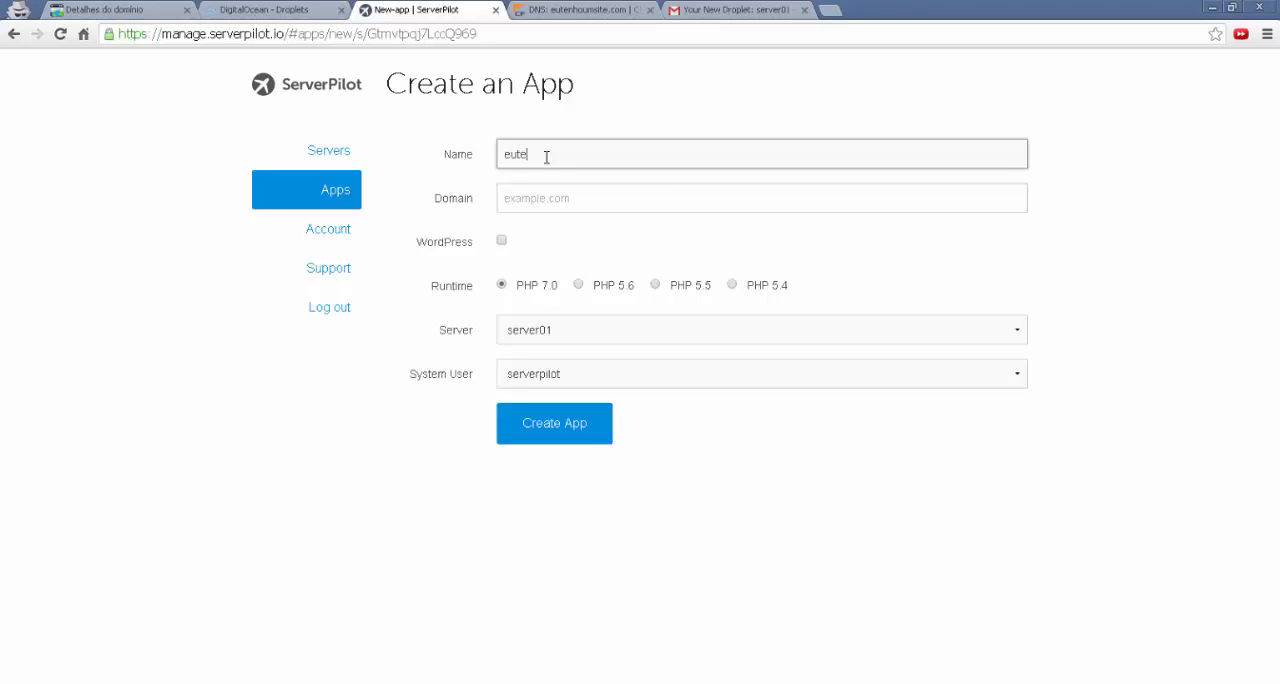
text(umsite)
key(Tab)
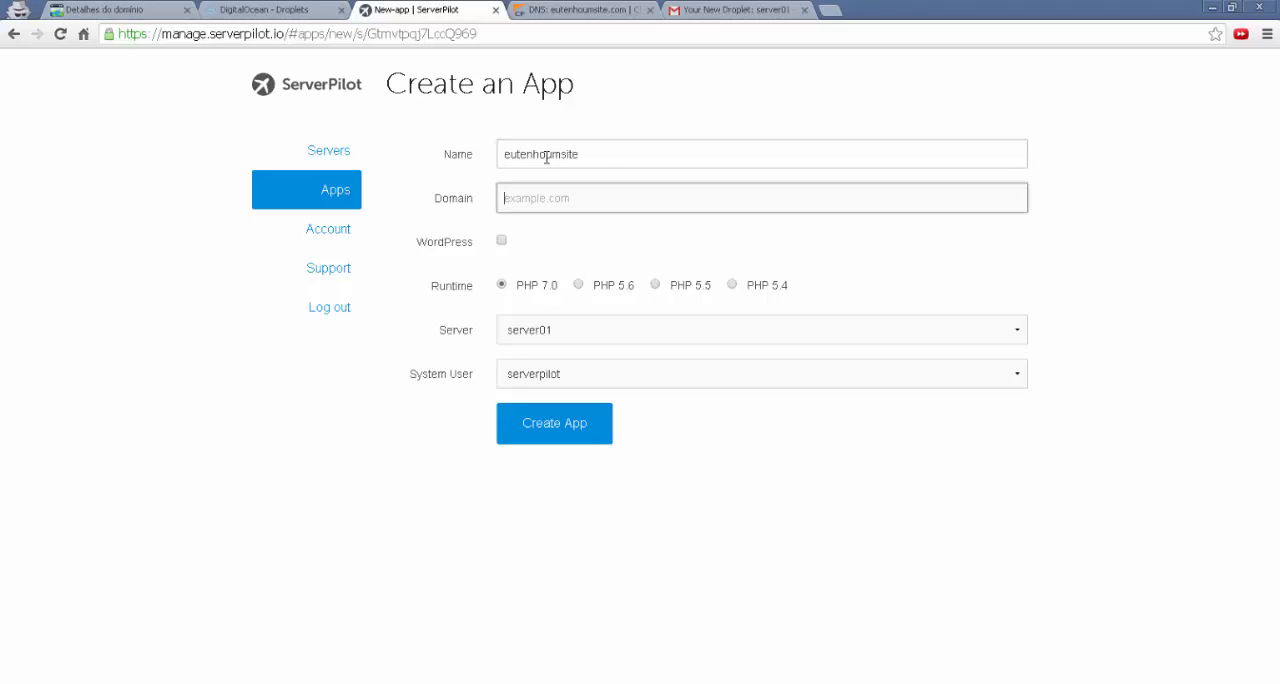
text(eutenhoumsite.com)
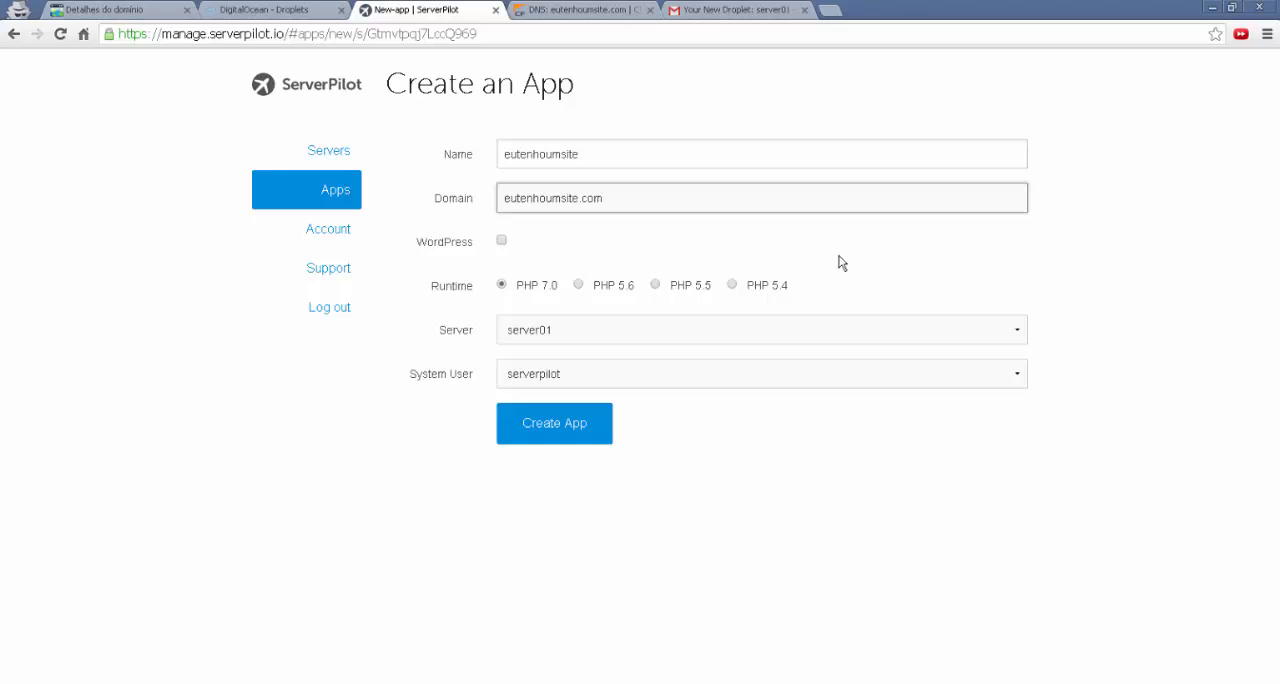
Copy eutenhoumsite.com from the first NS record in CloudFlare and replace the app's domain with it in ServerPilot
click(598, 12)
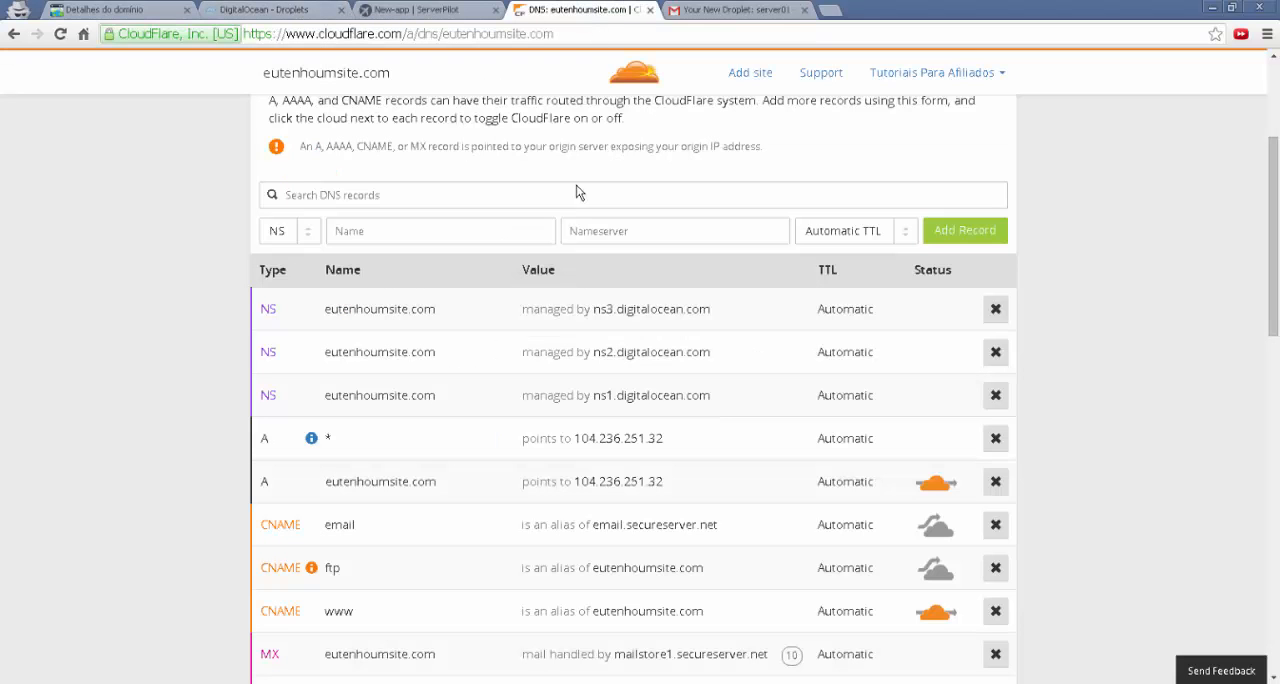
click(433, 309)
drag(436, 309, 323, 309)
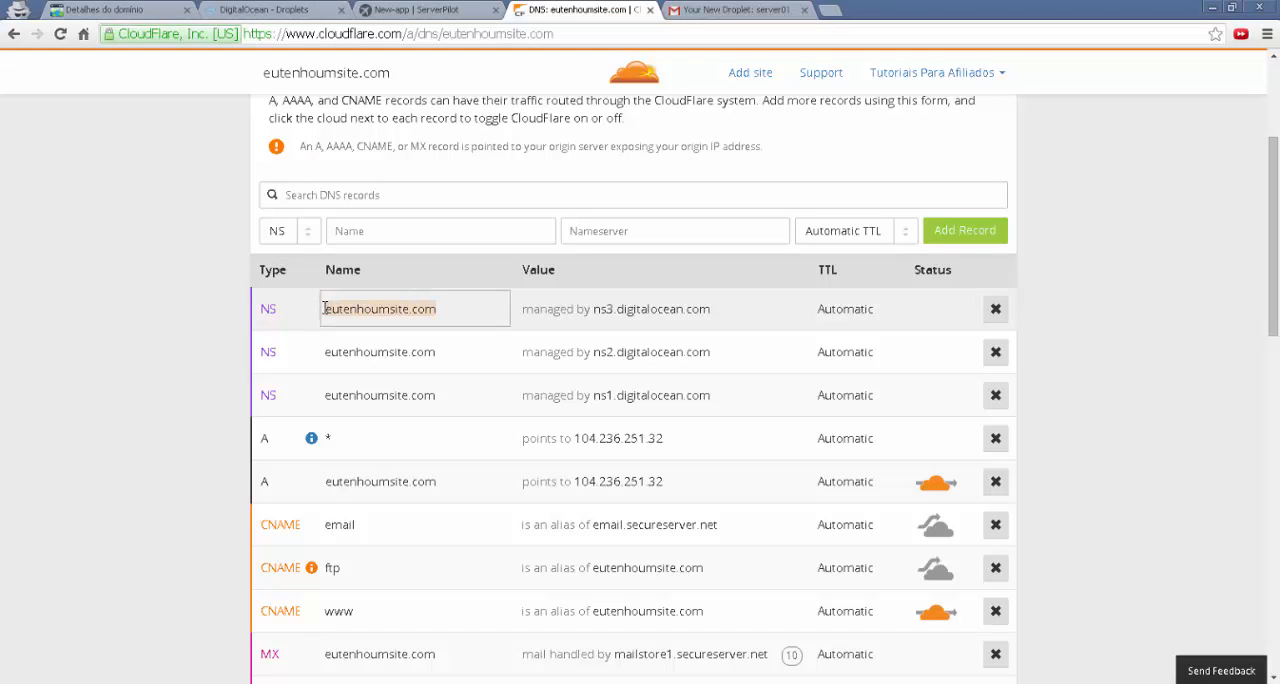
right_click(364, 309)
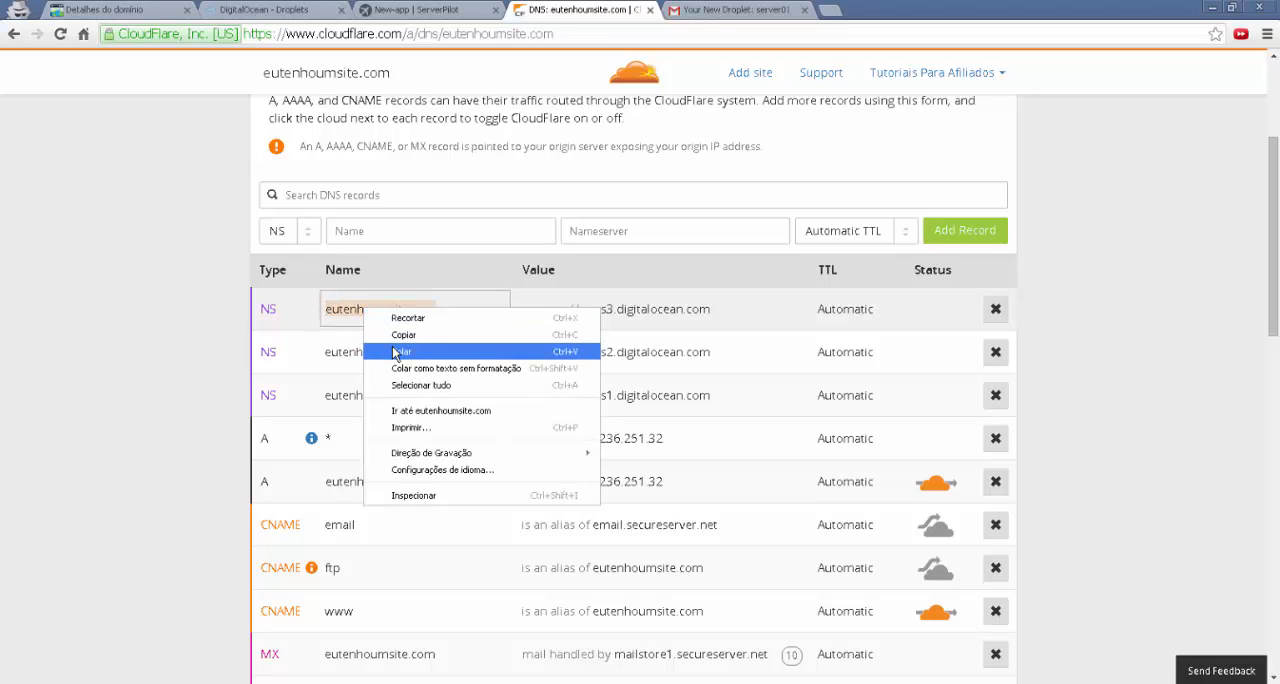
click(402, 335)
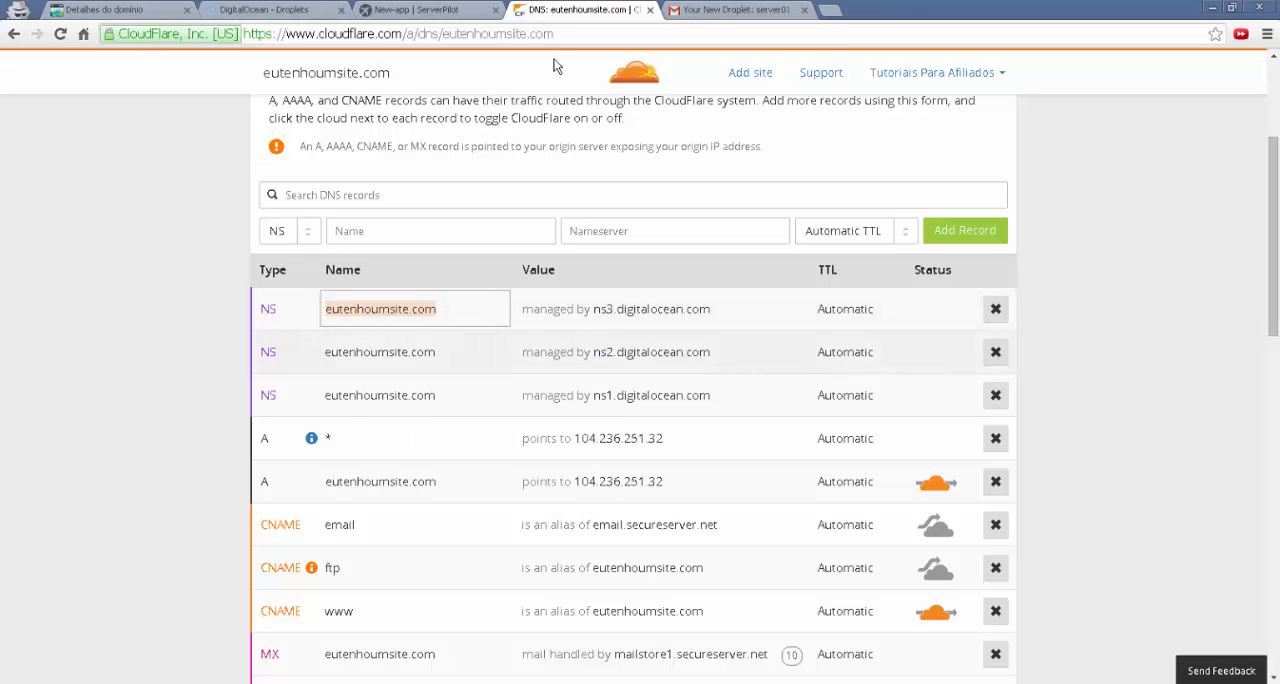
click(415, 9)
drag(603, 198, 486, 200)
key(BackSpace)
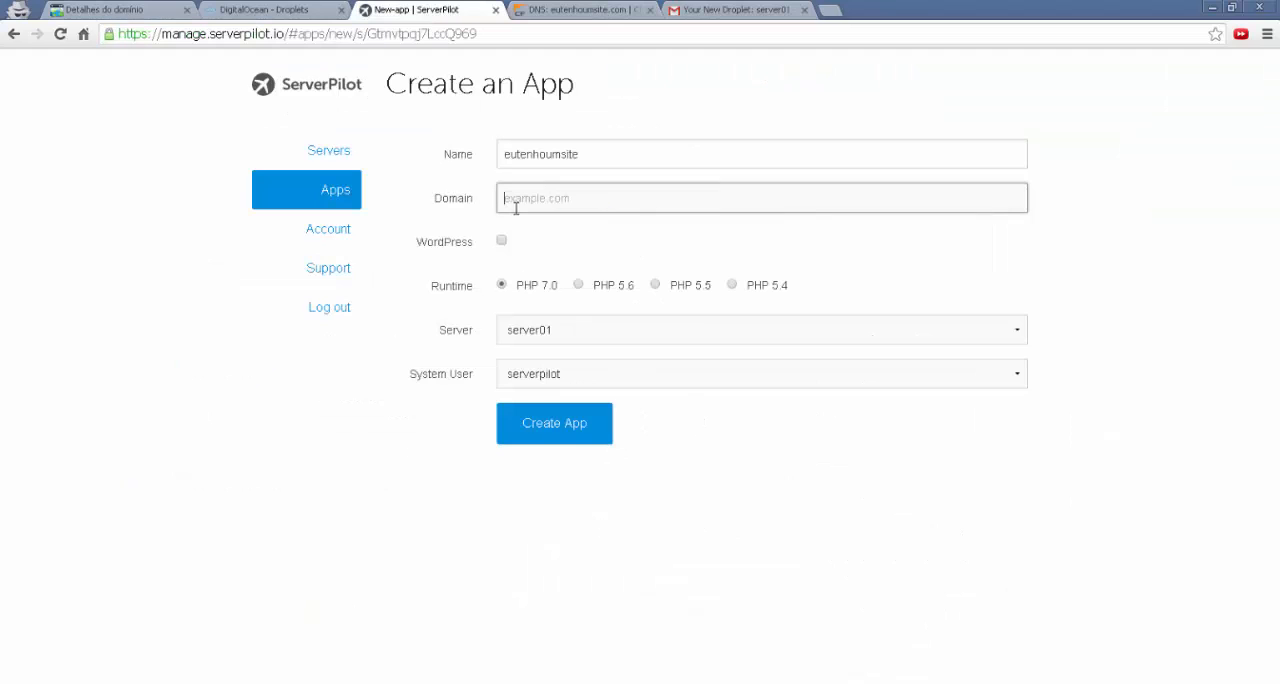
right_click(518, 203)
click(558, 290)
Include WordPress in the app and set the site title to "Eu Tenho um Site"
click(502, 243)
click(632, 285)
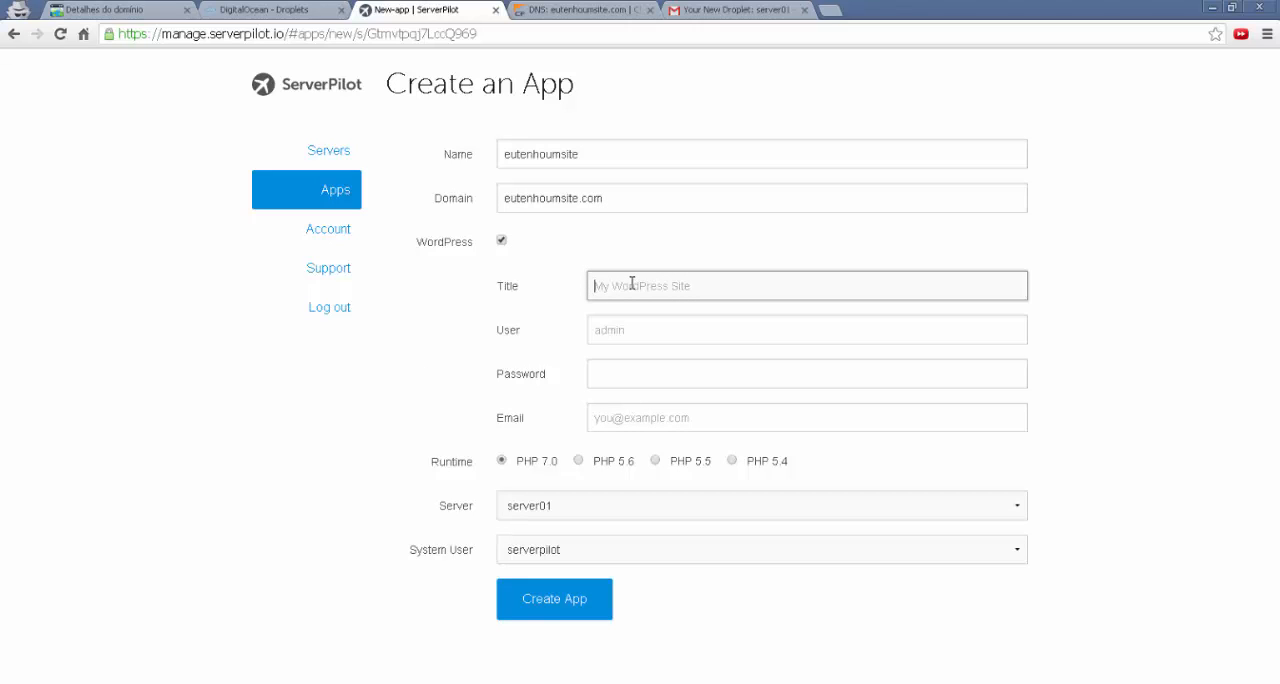
text(Eu Tenho um Site)
key(Tab)
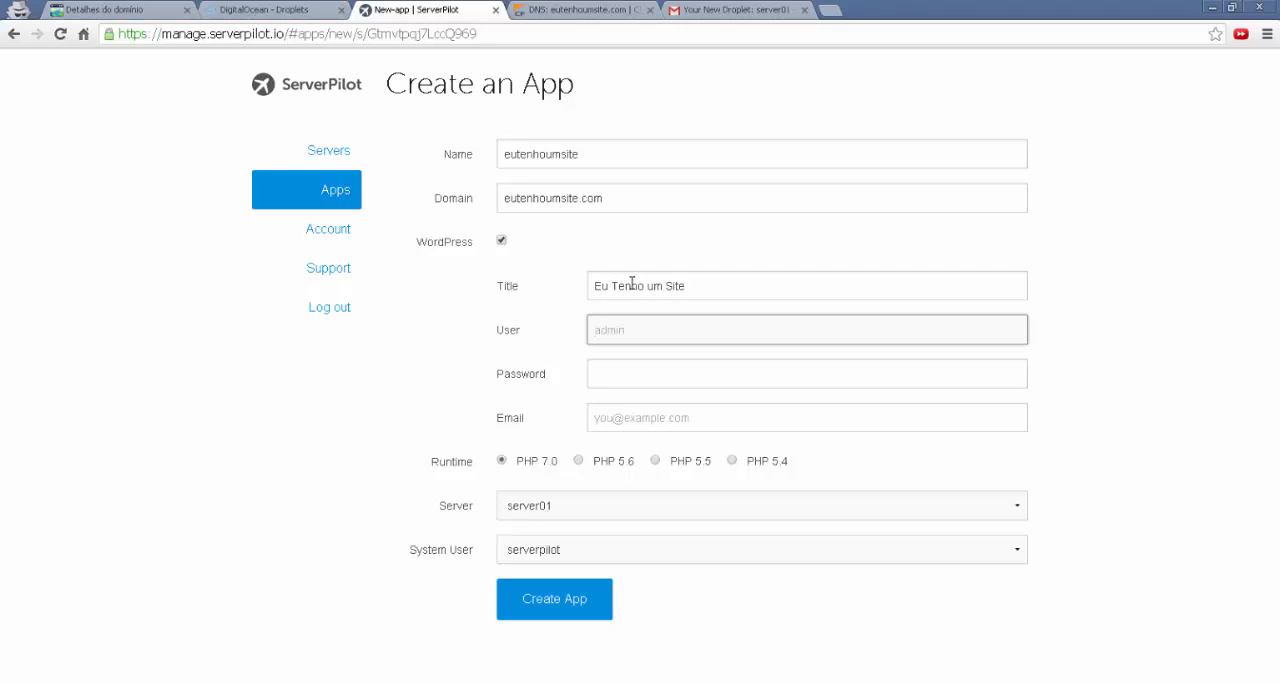
text(admin)
key(BackSpace)
key(BackSpace)
key(BackSpace)
key(BackSpace)
key(BackSpace)
text(webmaste)
key(BackSpace)
key(BackSpace)
key(BackSpace)
key(BackSpace)
key(BackSpace)
key(BackSpace)
key(BackSpace)
key(BackSpace)
text(joao)
key(BackSpace)
key(BackSpace)
key(BackSpace)
key(BackSpace)
text(maria)
key(BackSpace)
key(BackSpace)
key(BackSpace)
key(BackSpace)
text(adm)
Set the WordPress user to admin, with its account password and the contact e-mail address
key(Tab)
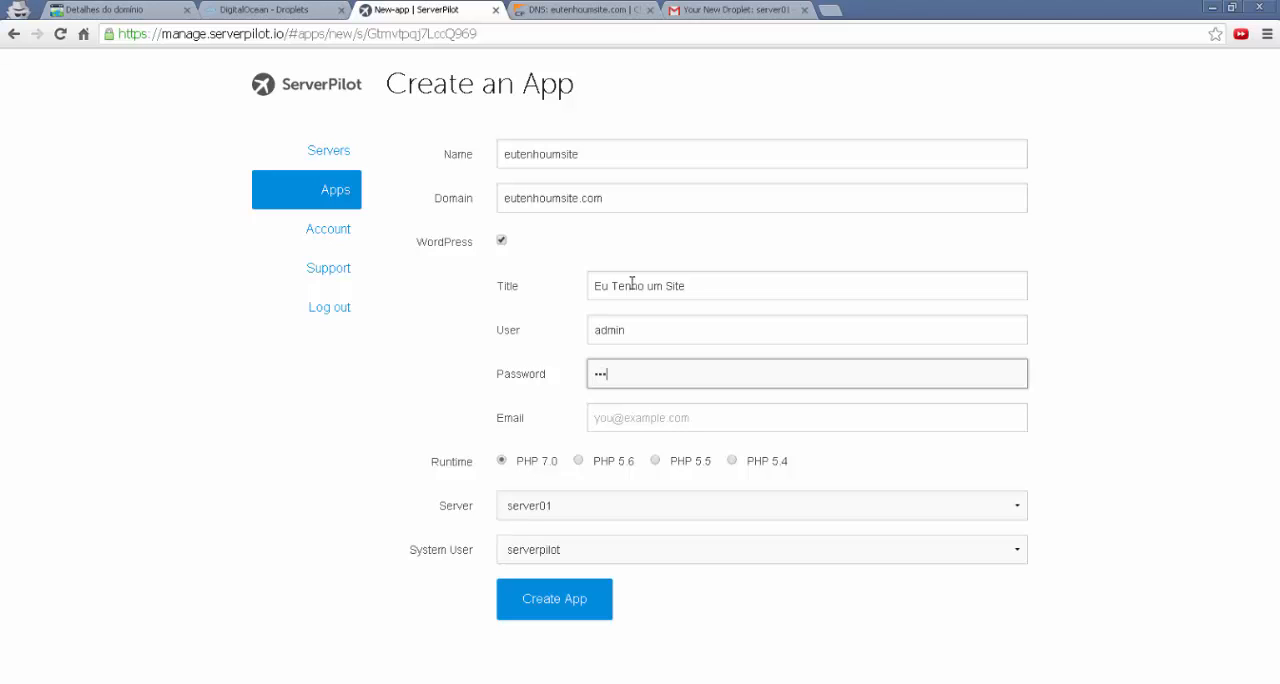
click(649, 420)
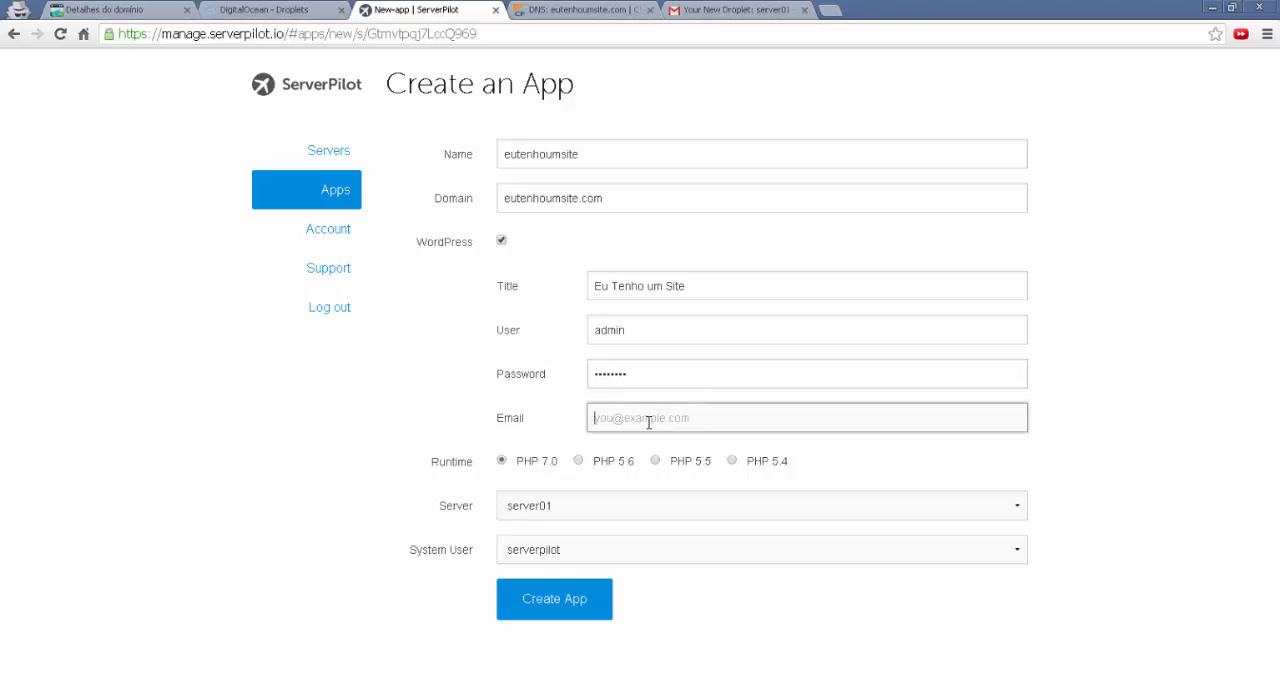
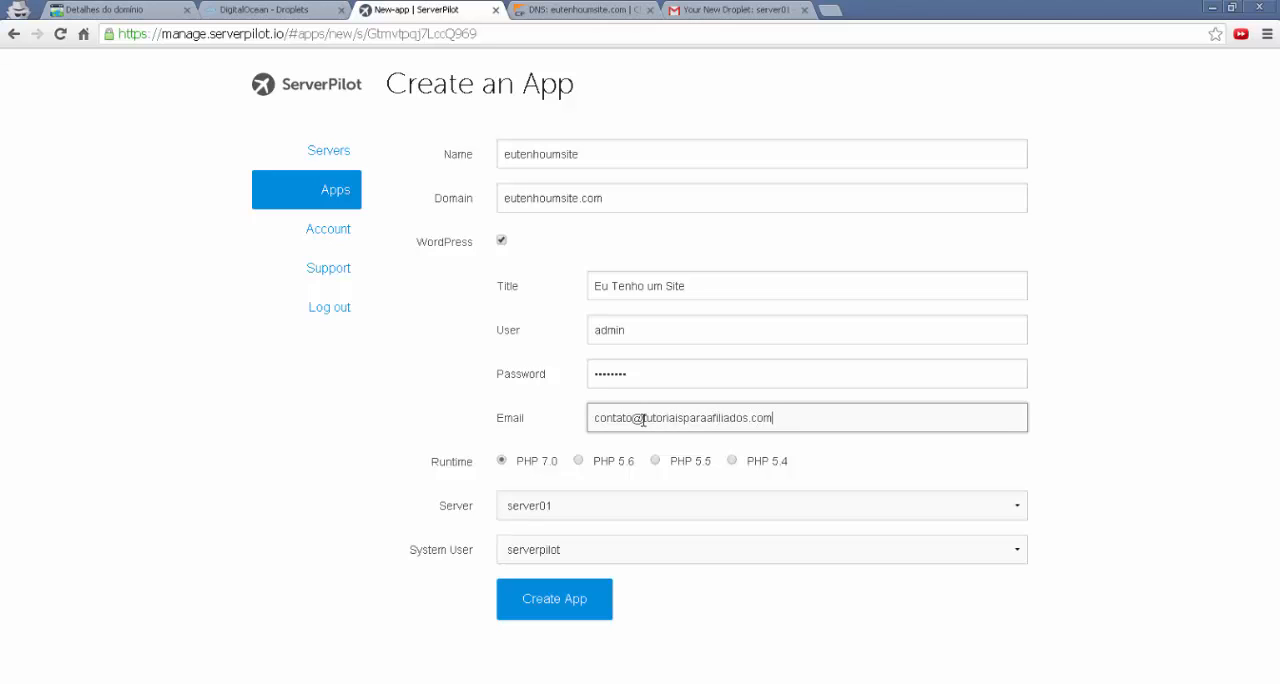
Choose PHP 5.6 as the runtime, keep the site title, and create the app
click(579, 461)
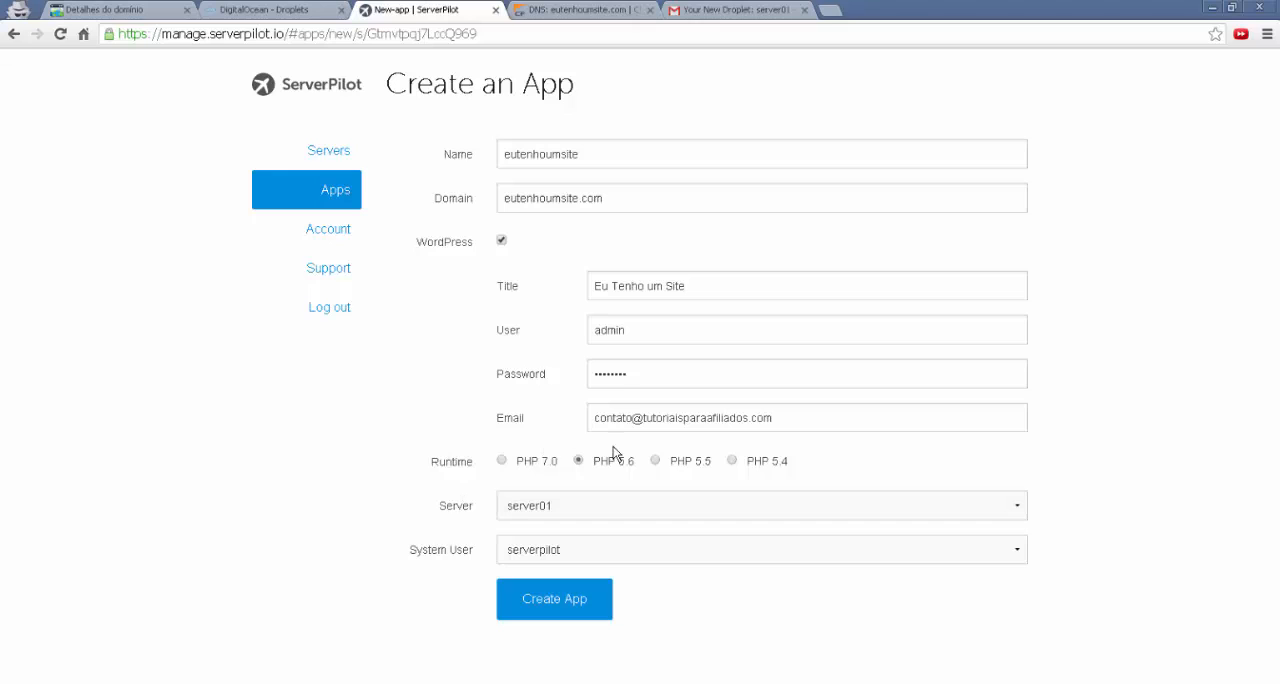
drag(594, 464, 636, 466)
click(640, 472)
drag(594, 287, 698, 287)
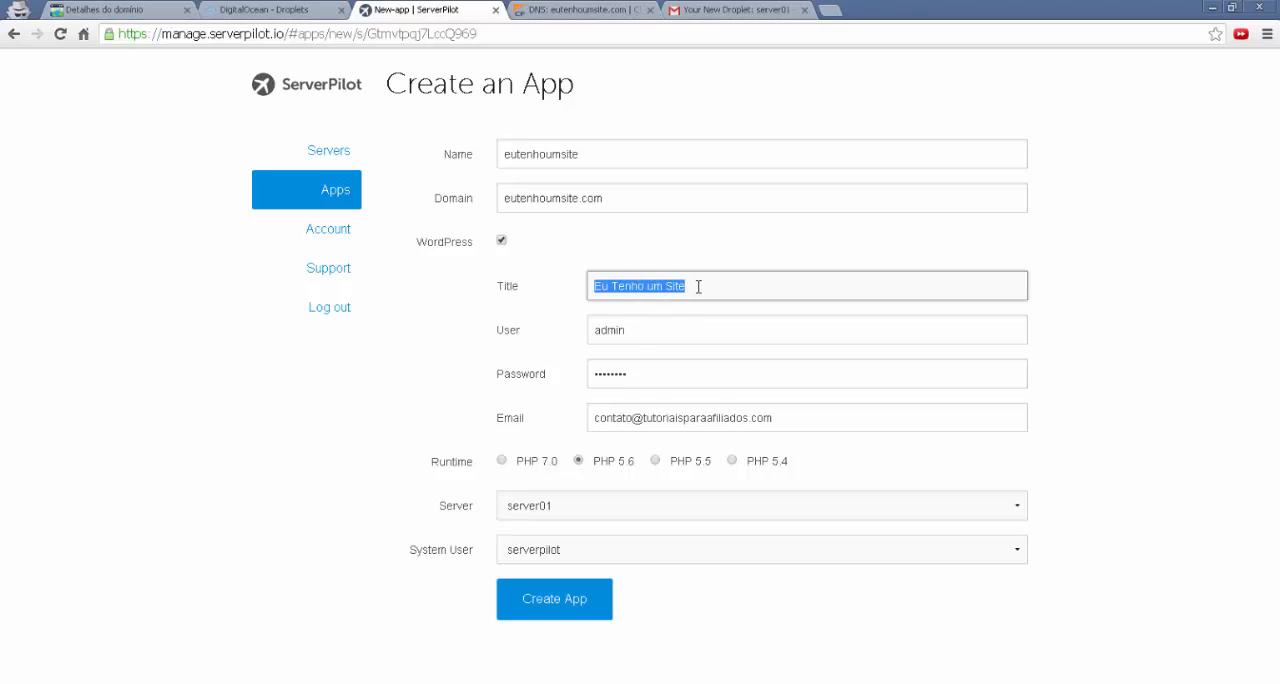
click(698, 286)
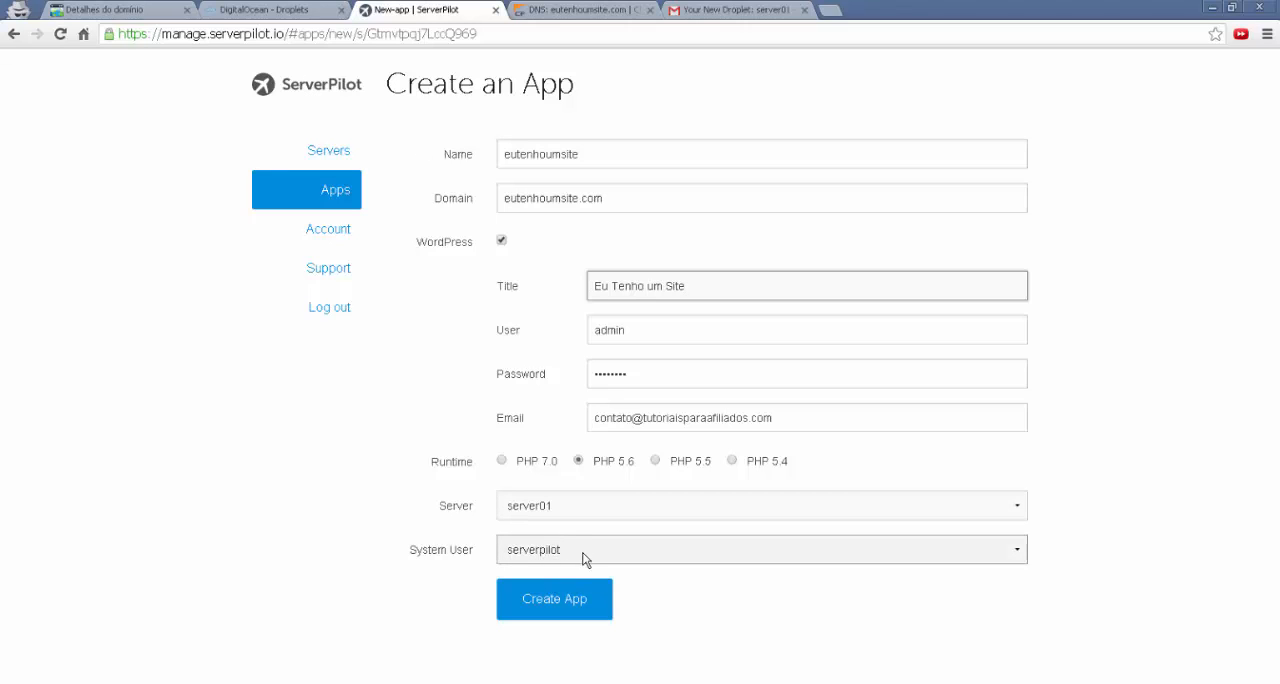
click(566, 607)
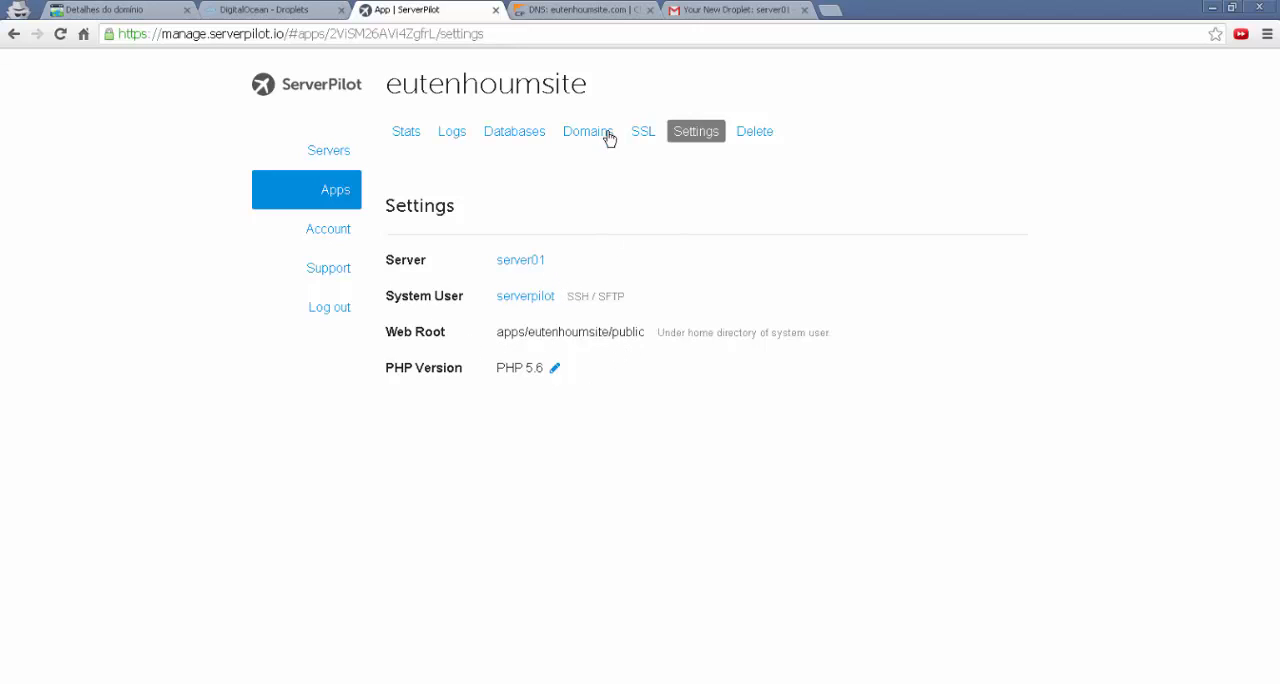
Review the new eutenhoumsite app's stats, logs, databases and domains
click(405, 136)
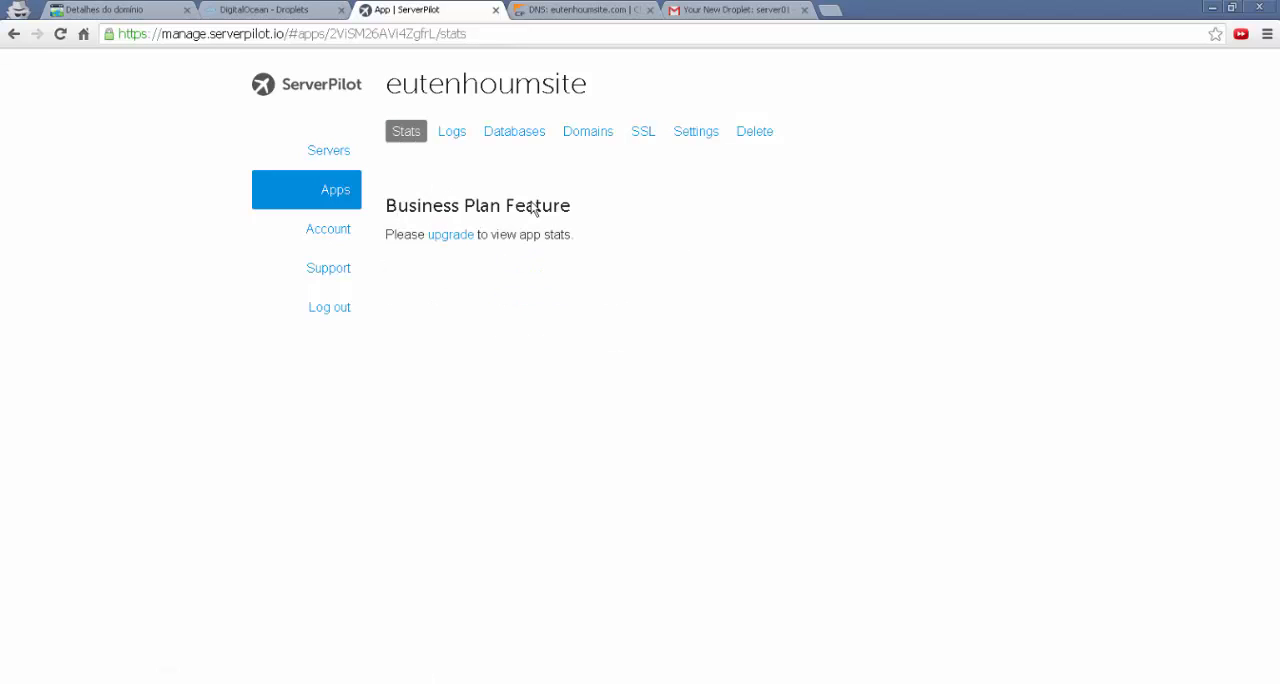
click(443, 134)
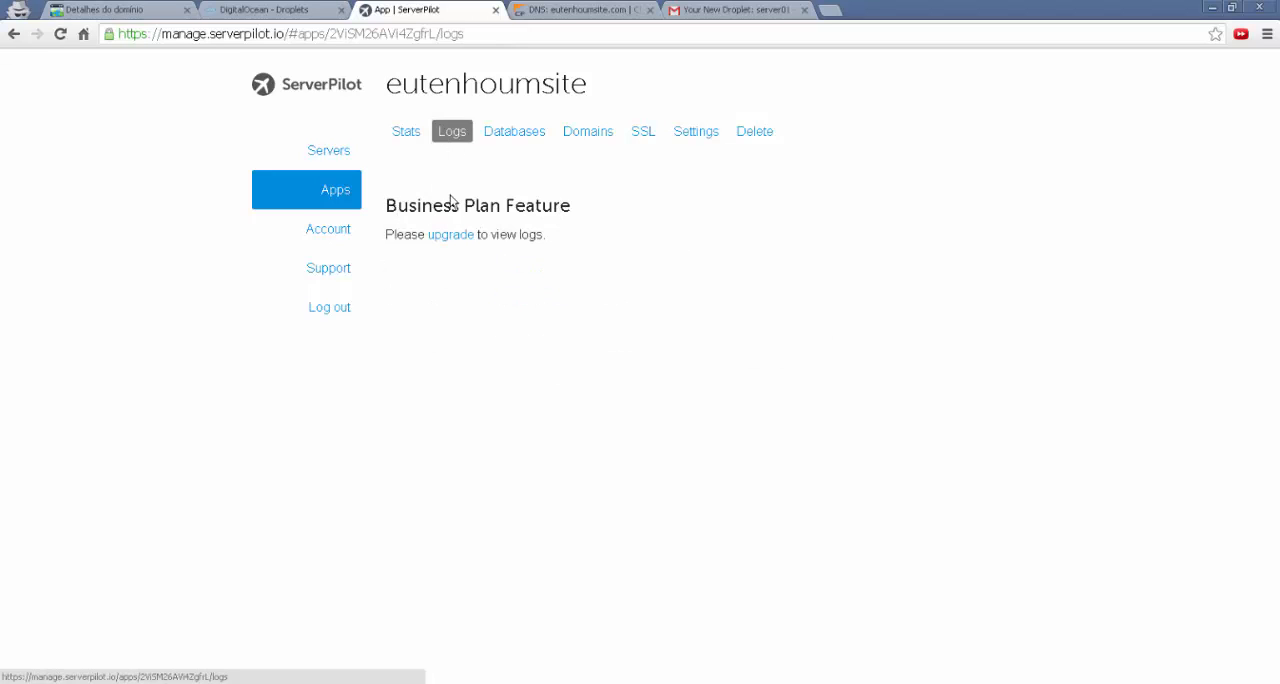
click(510, 132)
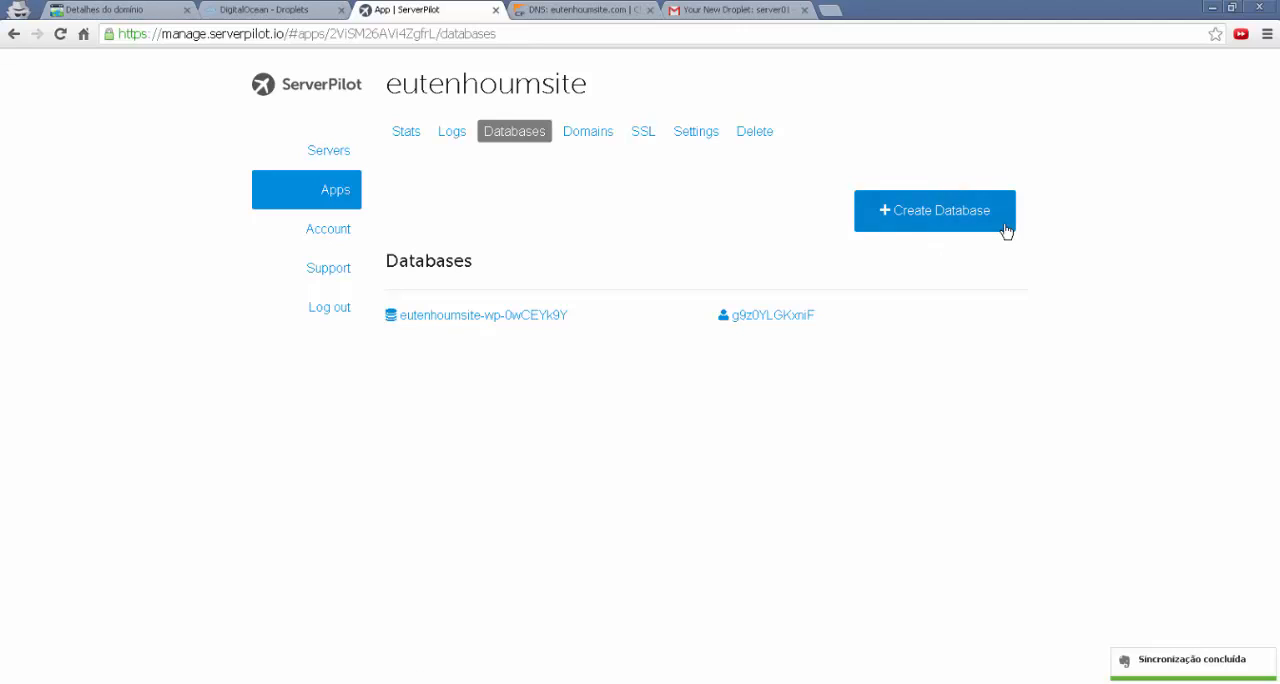
click(598, 136)
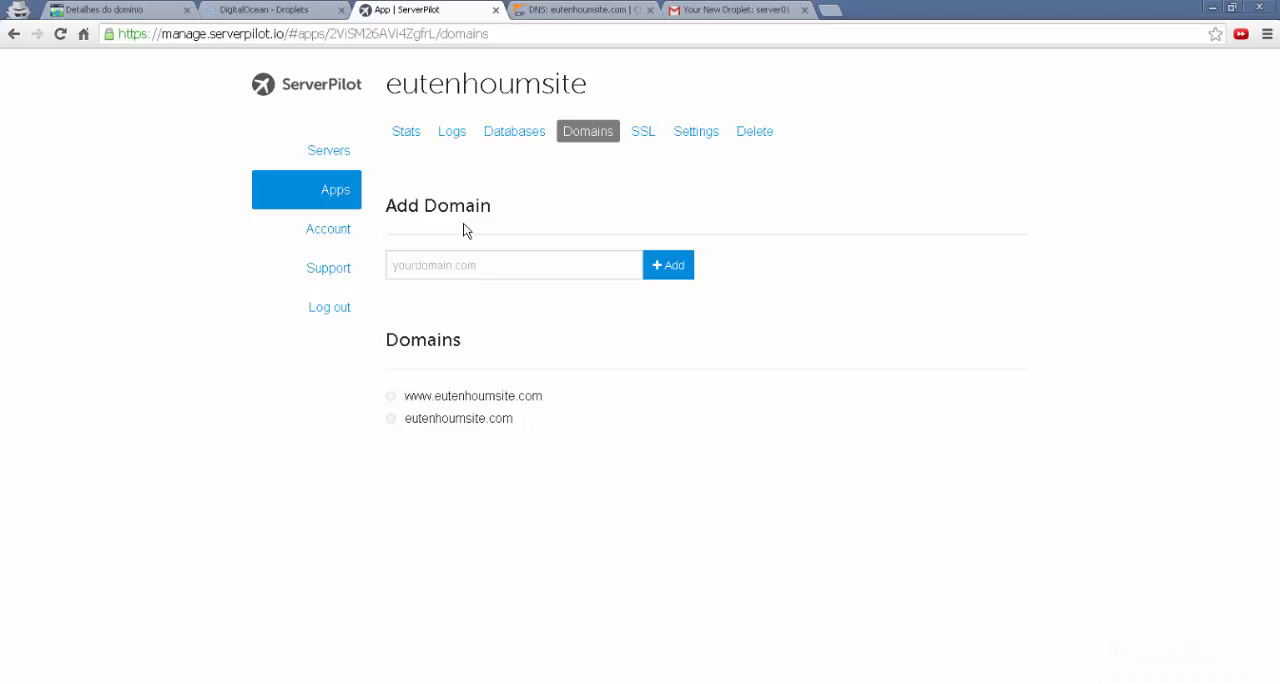
Review the eutenhoumsite app's SSL, settings and deletion pages without changing anything
click(640, 134)
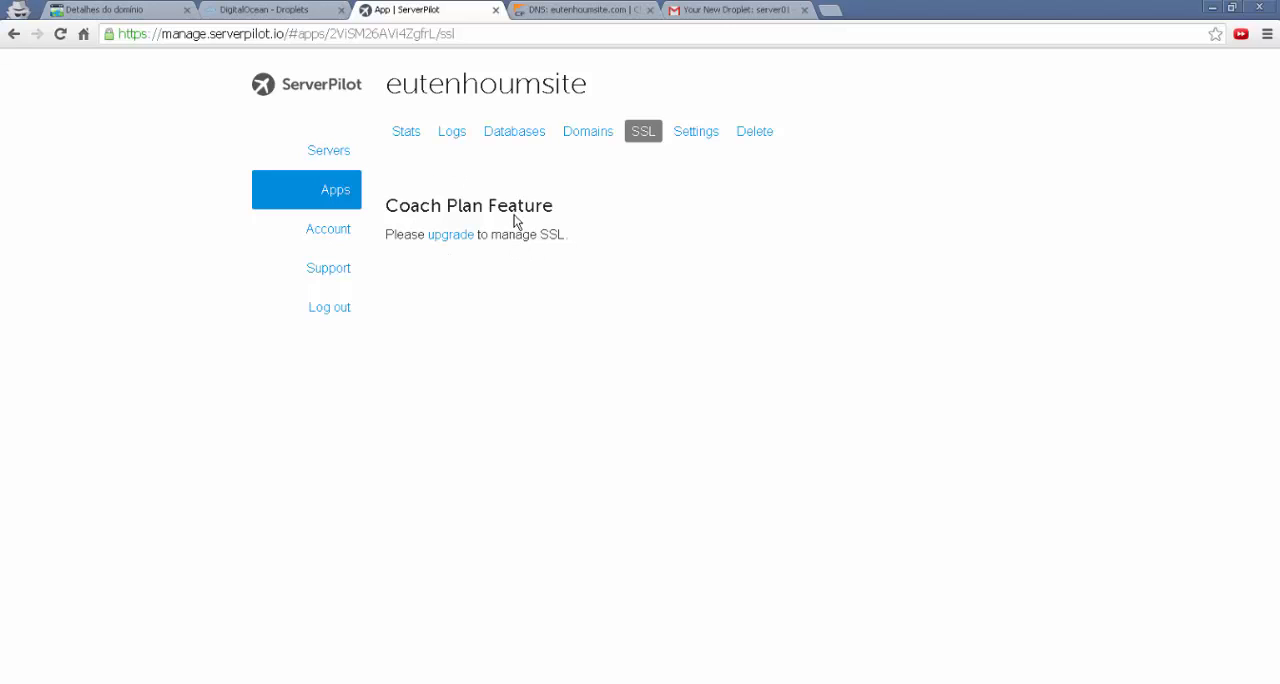
click(703, 132)
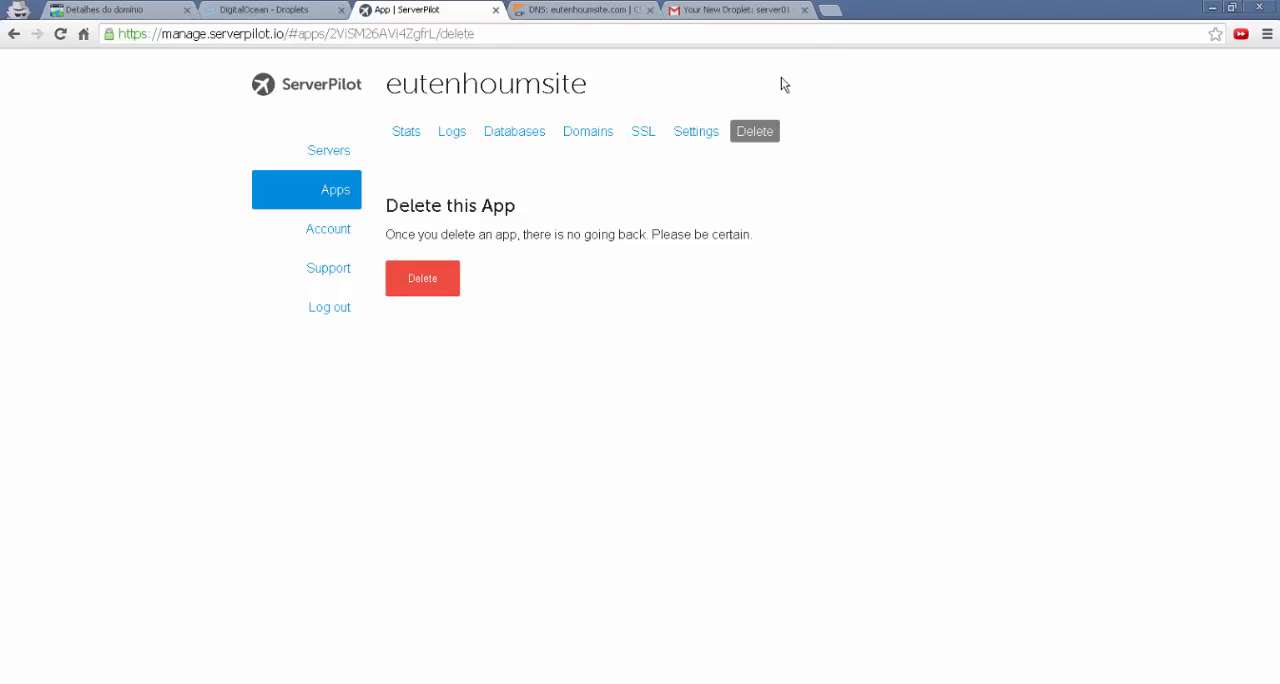
Open the WordPress admin address eutenhoumsite.com/wp-admin in a new browser tab
click(831, 15)
text(e)
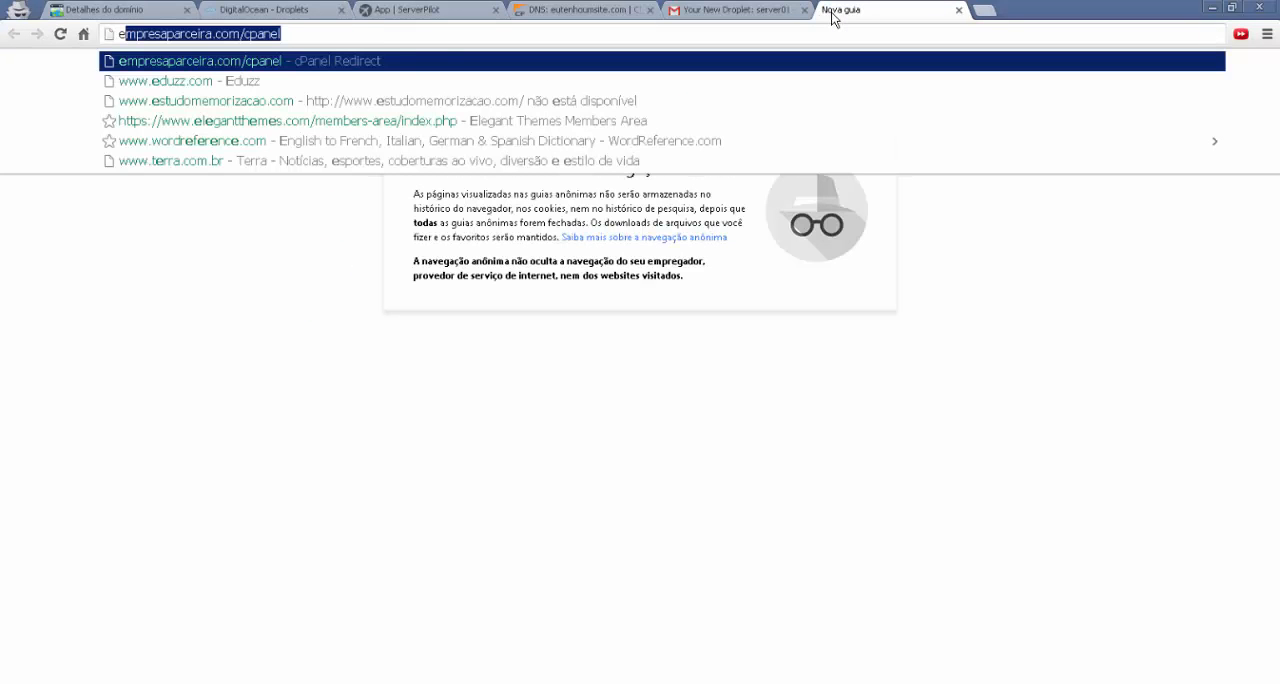
text(utenho)
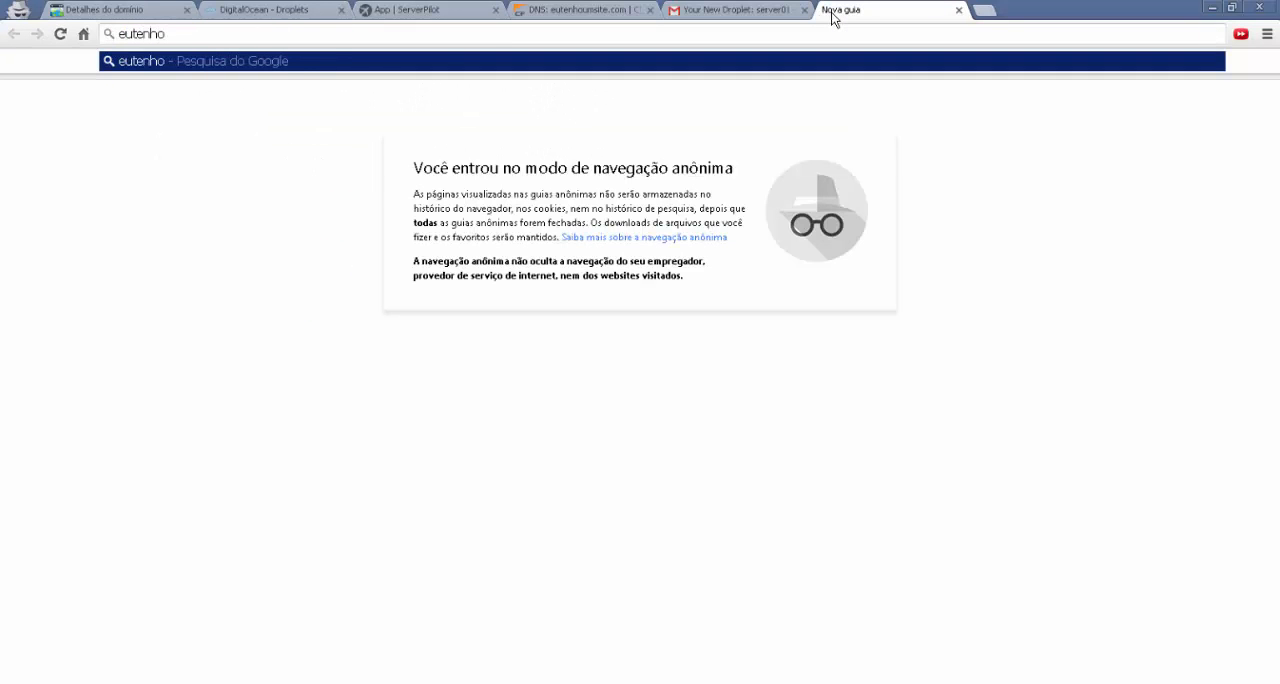
text(umsi)
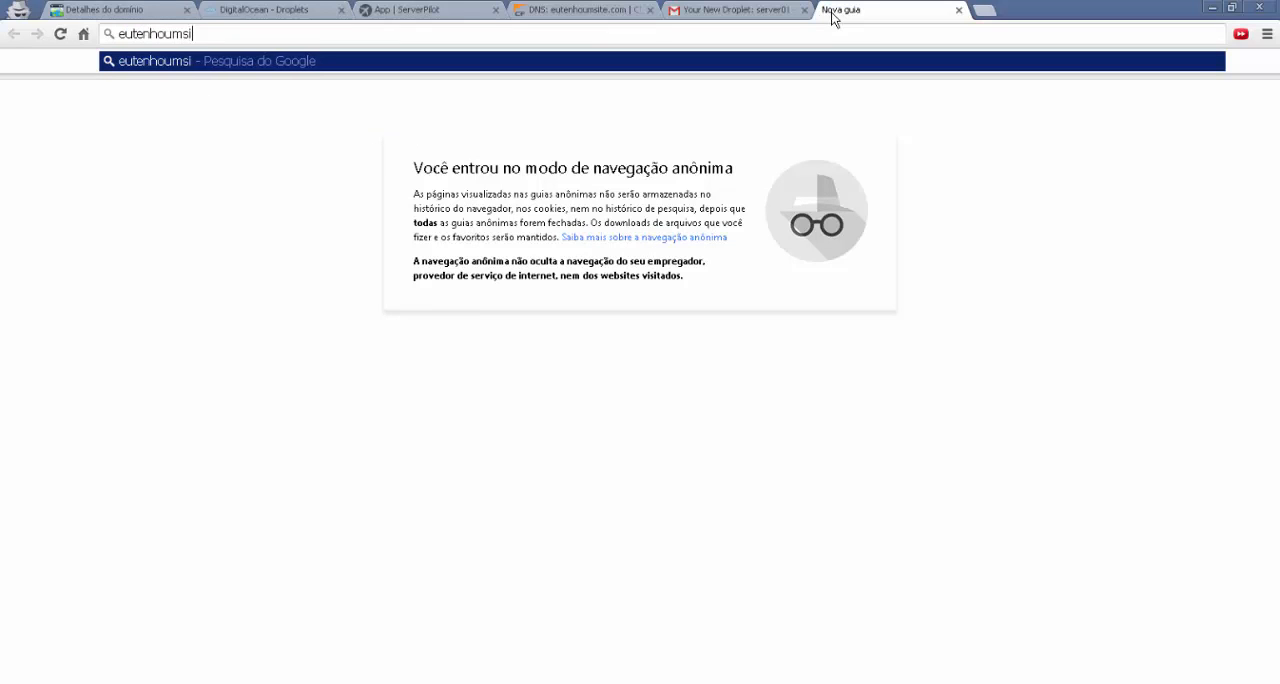
text(te.com)
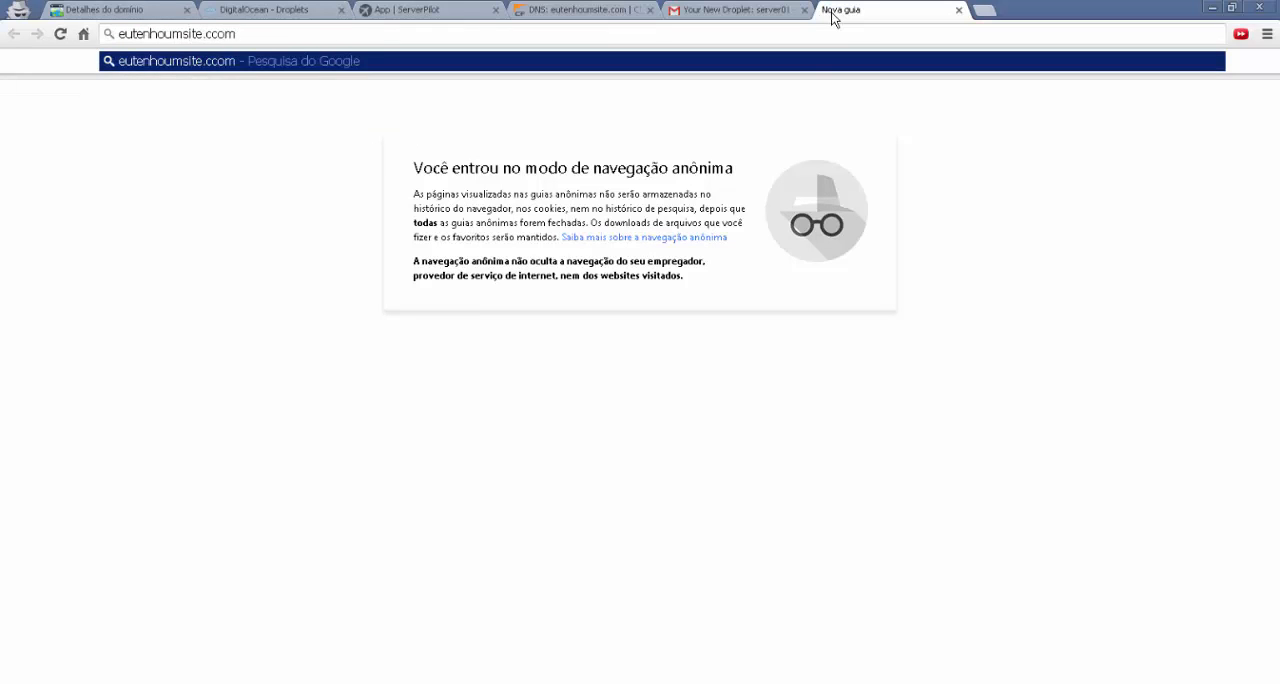
text(/)
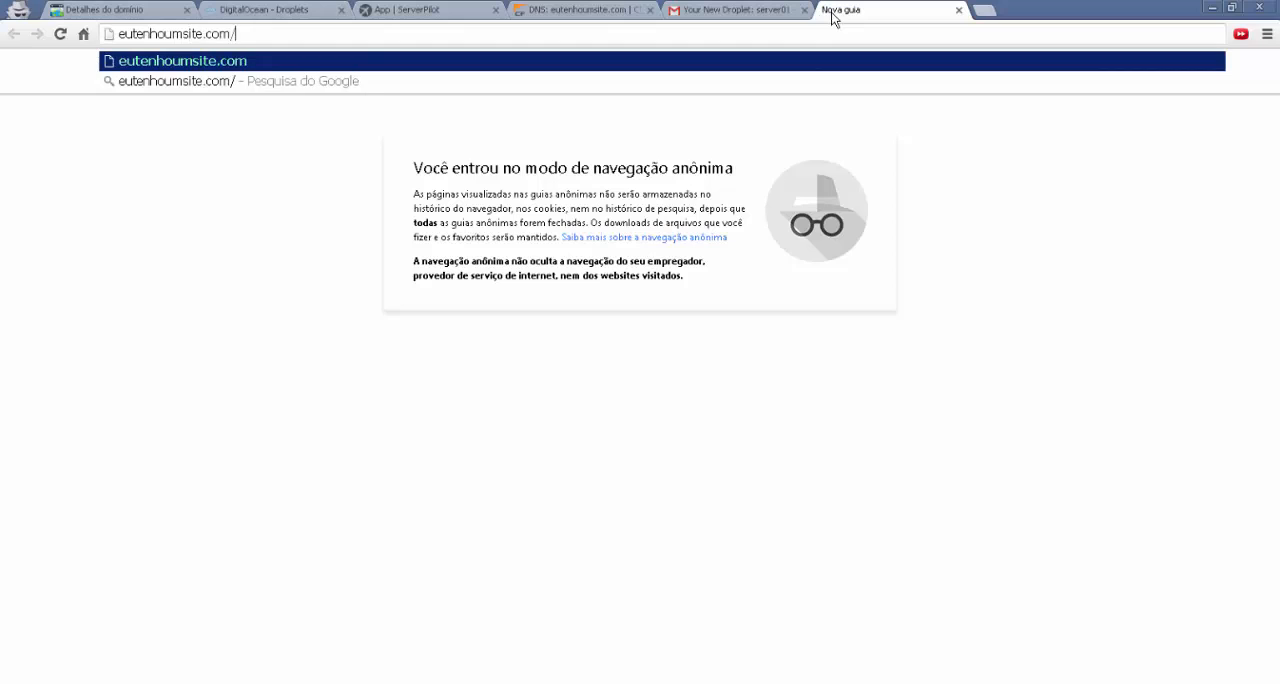
text(wp-admin)
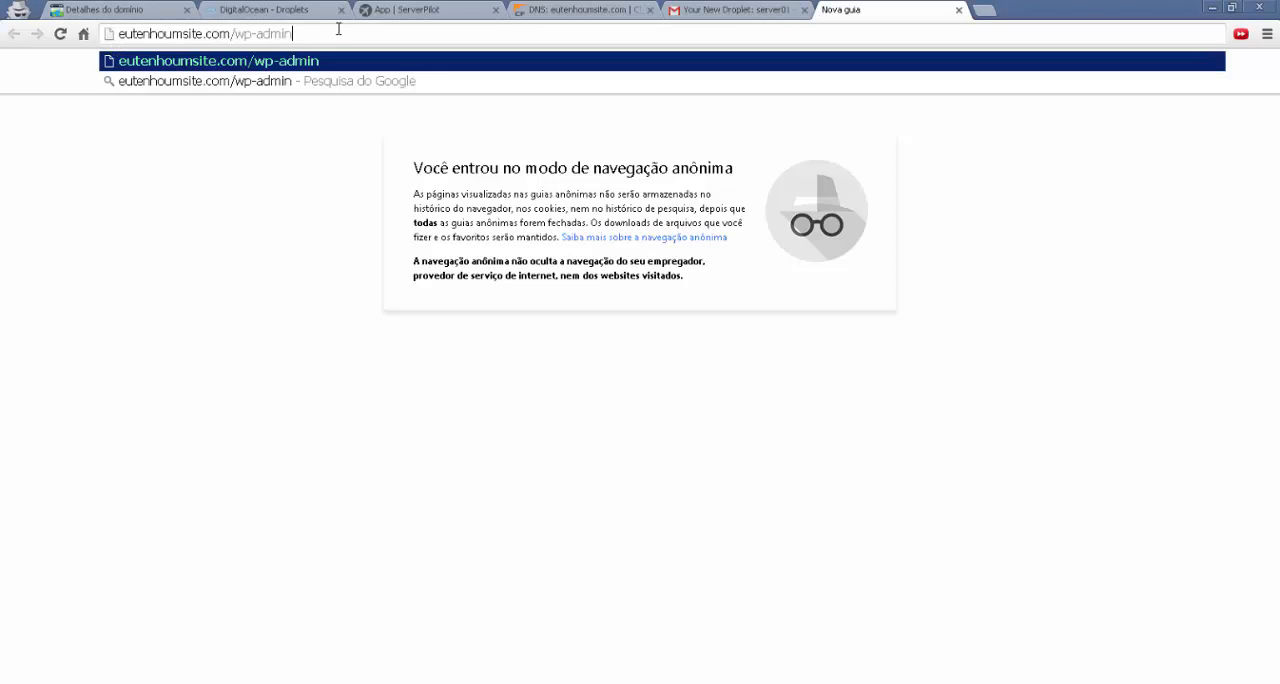
key(Return)
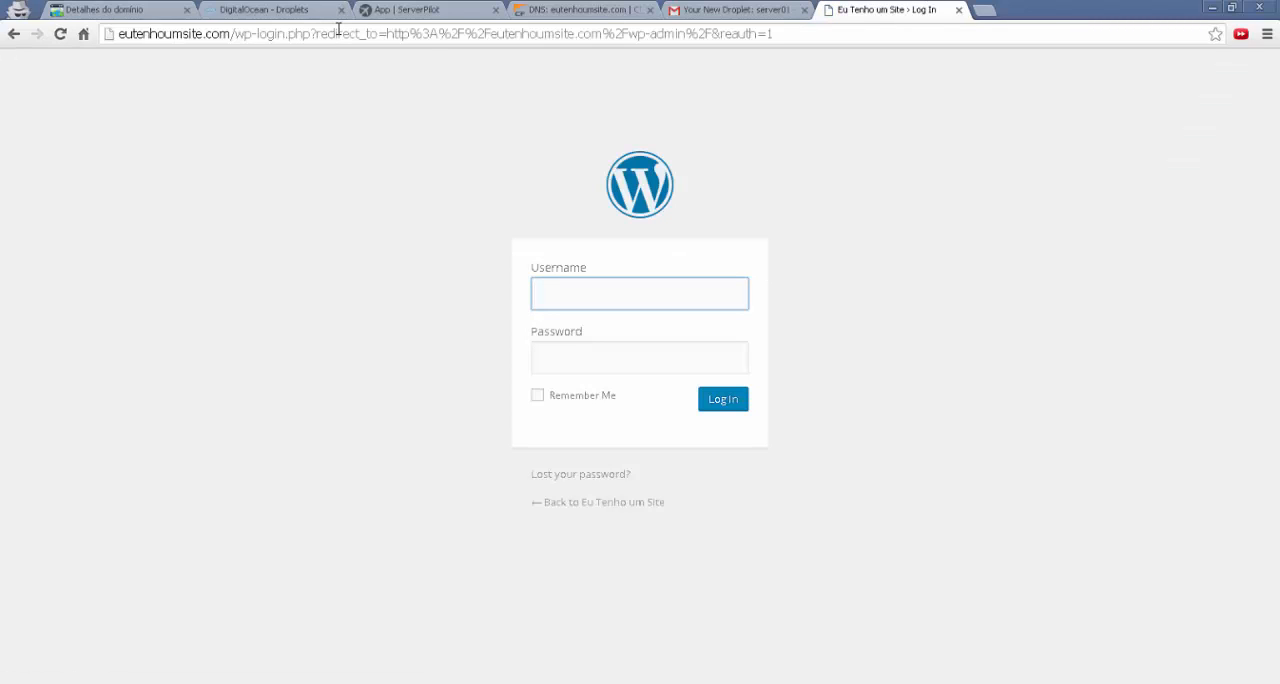
Log in to WordPress with the username admin and the account password
text(dmin)
key(Tab)
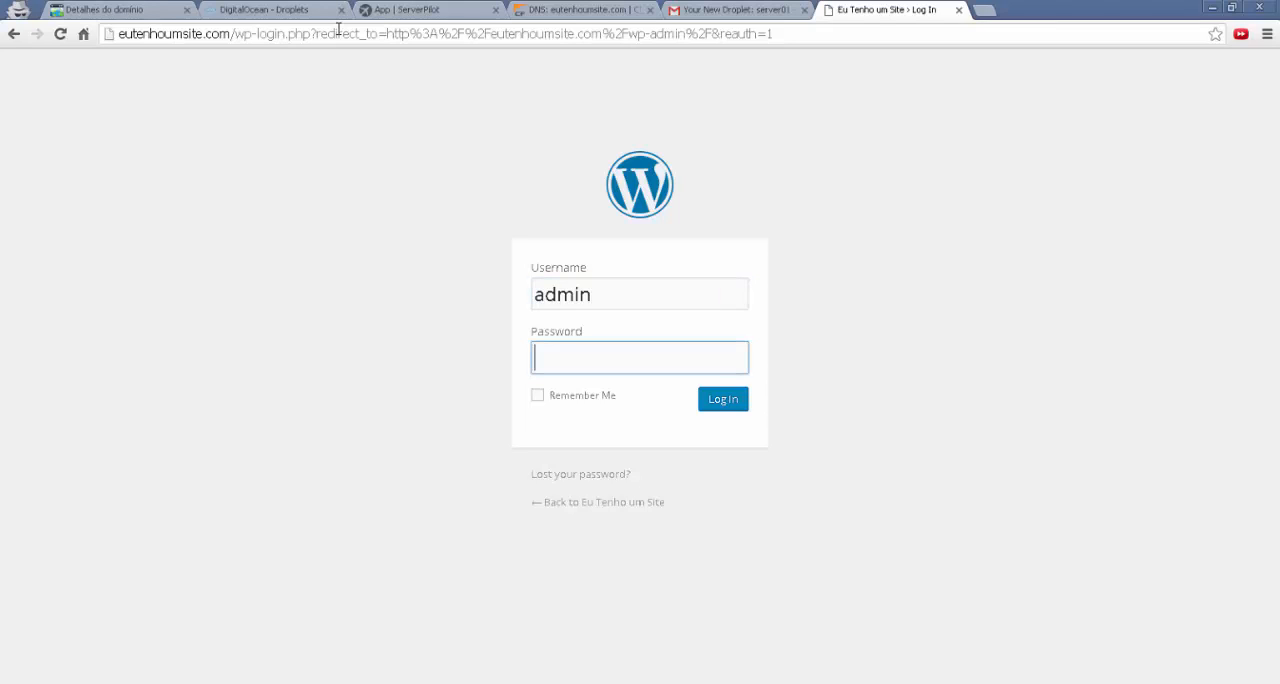
text(••••••)
key(BackSpace)
key(BackSpace)
key(BackSpace)
key(BackSpace)
key(BackSpace)
key(BackSpace)
text(••••••••)
key(Return)
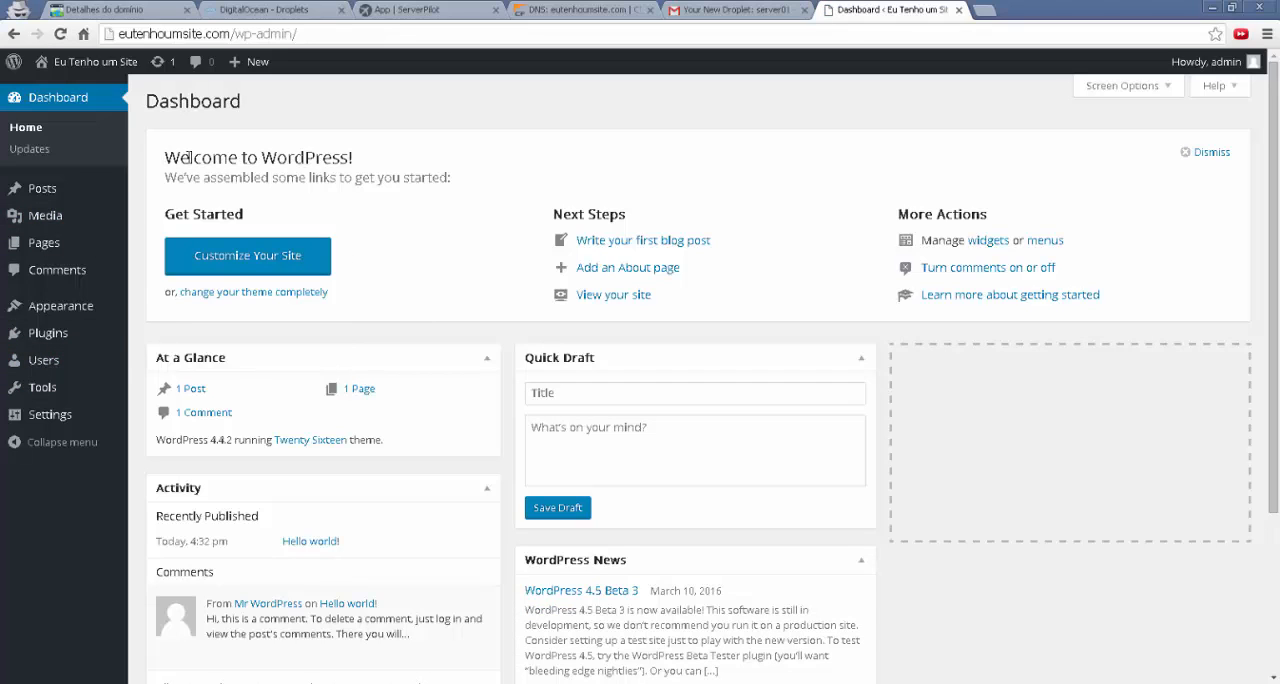
View the public site eutenhoumsite.com and its "Hello world!" post in a separate browser tab, and return to the WordPress dashboard
click(985, 11)
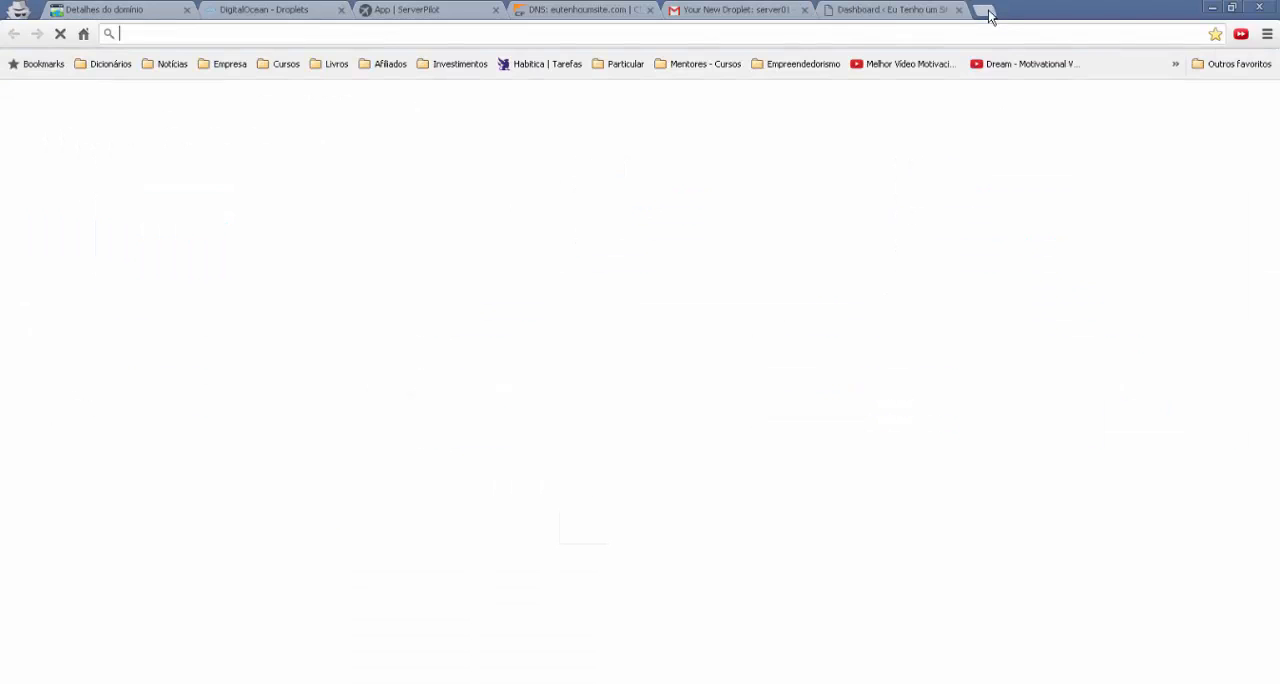
text(eutenho)
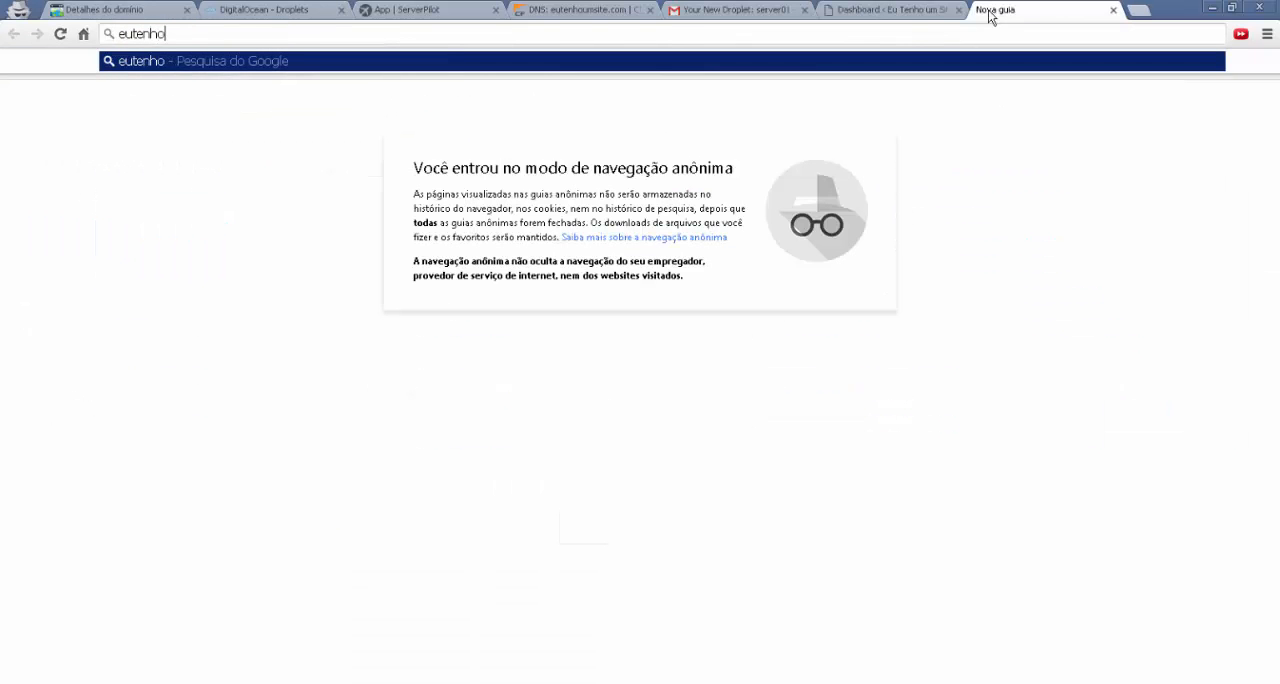
text(umsite.com)
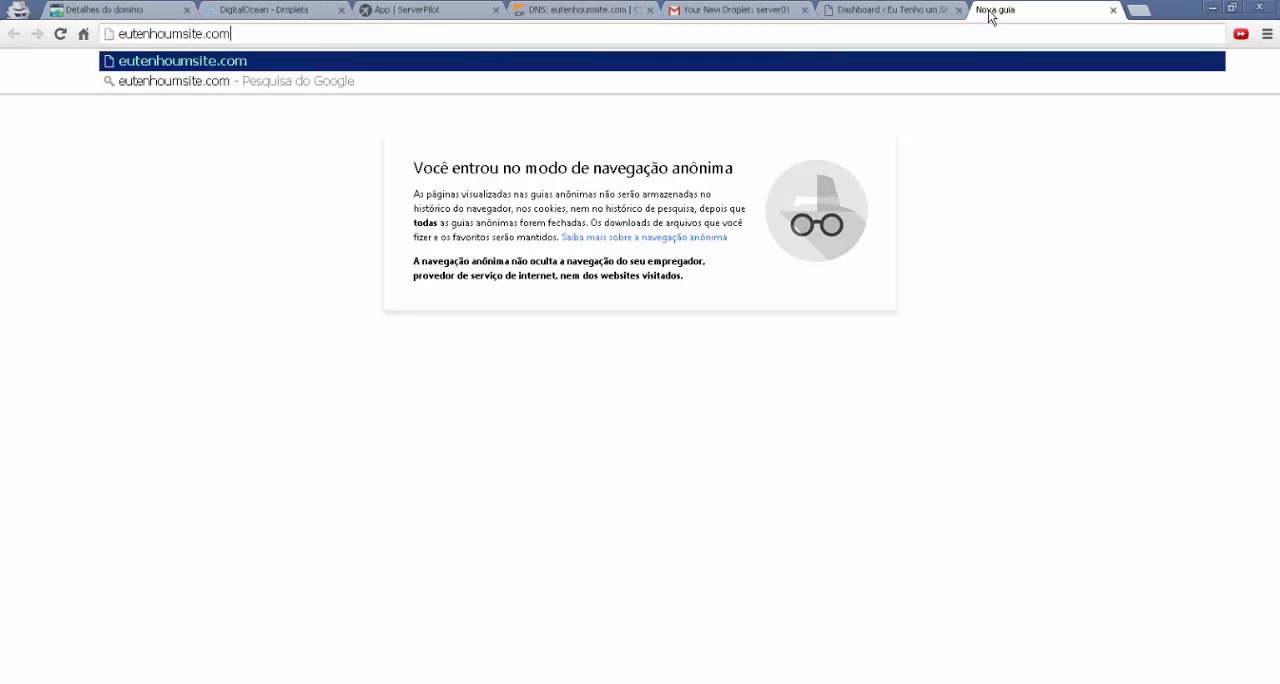
key(Return)
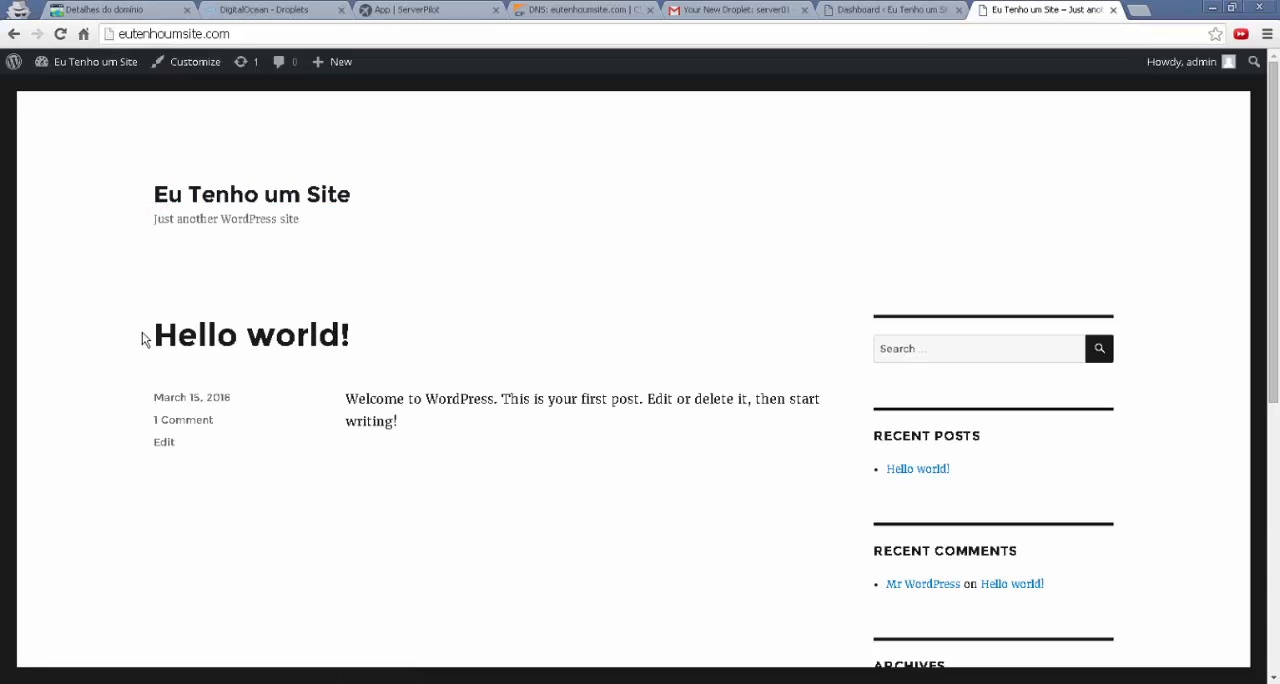
mouse_move(142, 340)
mouse_down()
mouse_move(361, 422)
mouse_move(420, 422)
mouse_move(157, 349)
mouse_up()
click(420, 421)
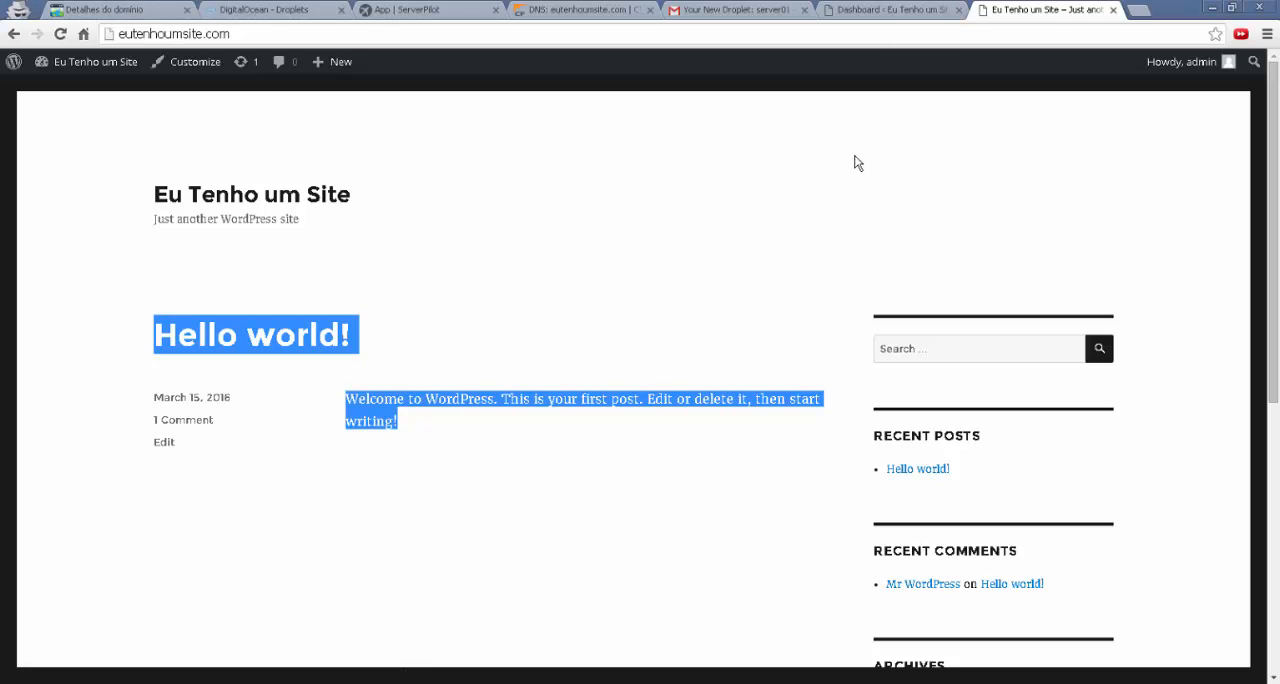
click(845, 8)
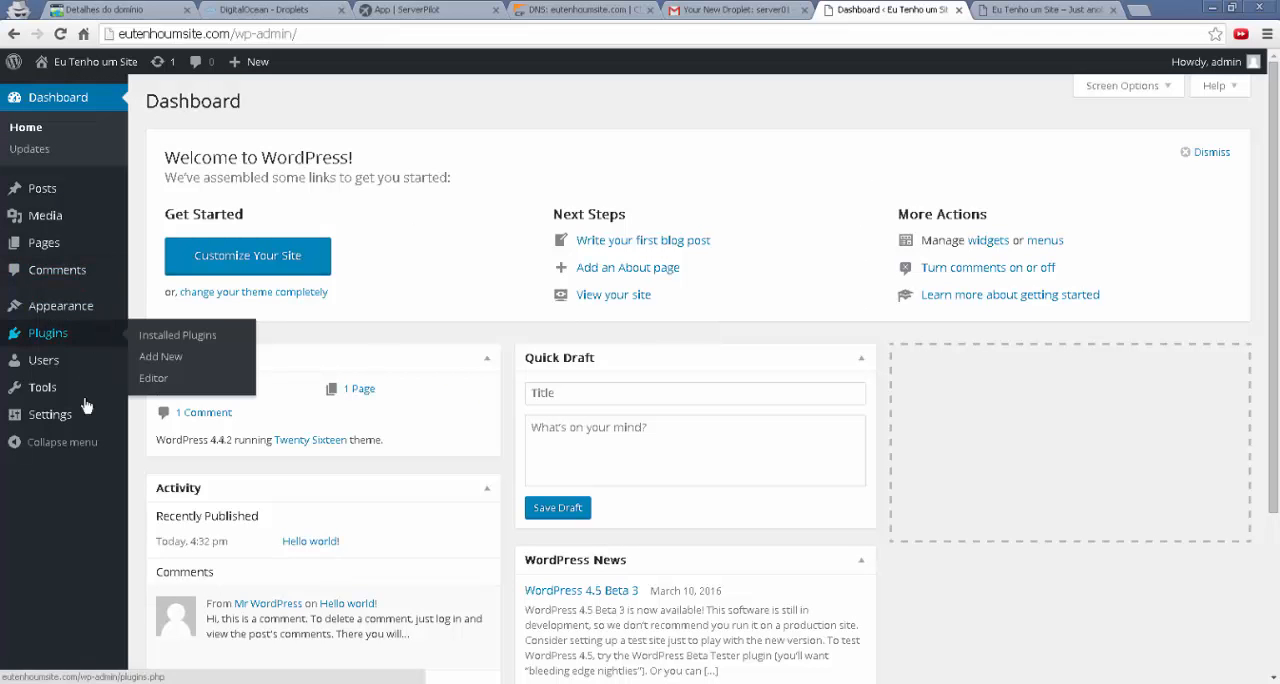